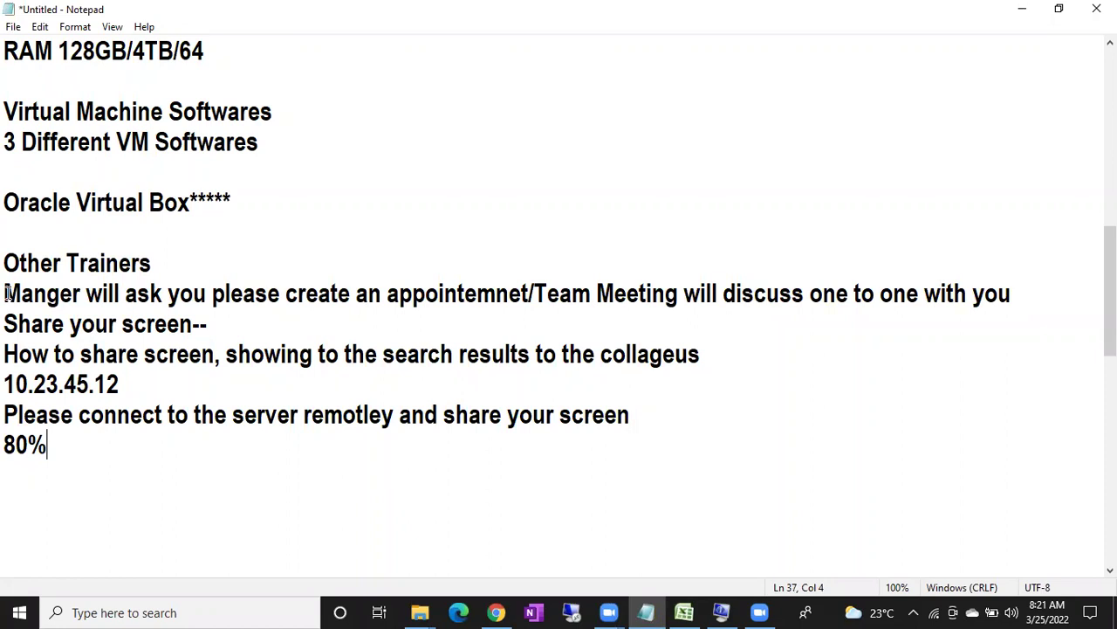
# - Review the earlier notes and open blank lines below the 80% line
pyautogui.moveTo(7, 293); pyautogui.dragTo(217, 324)
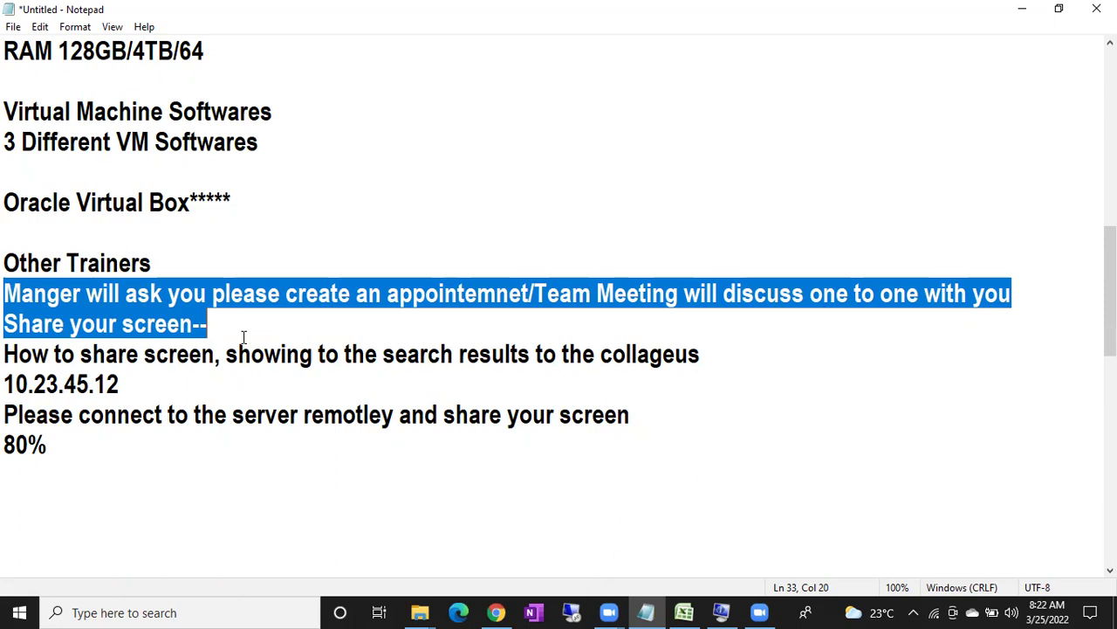
pyautogui.moveTo(82, 448); pyautogui.dragTo(7, 271)
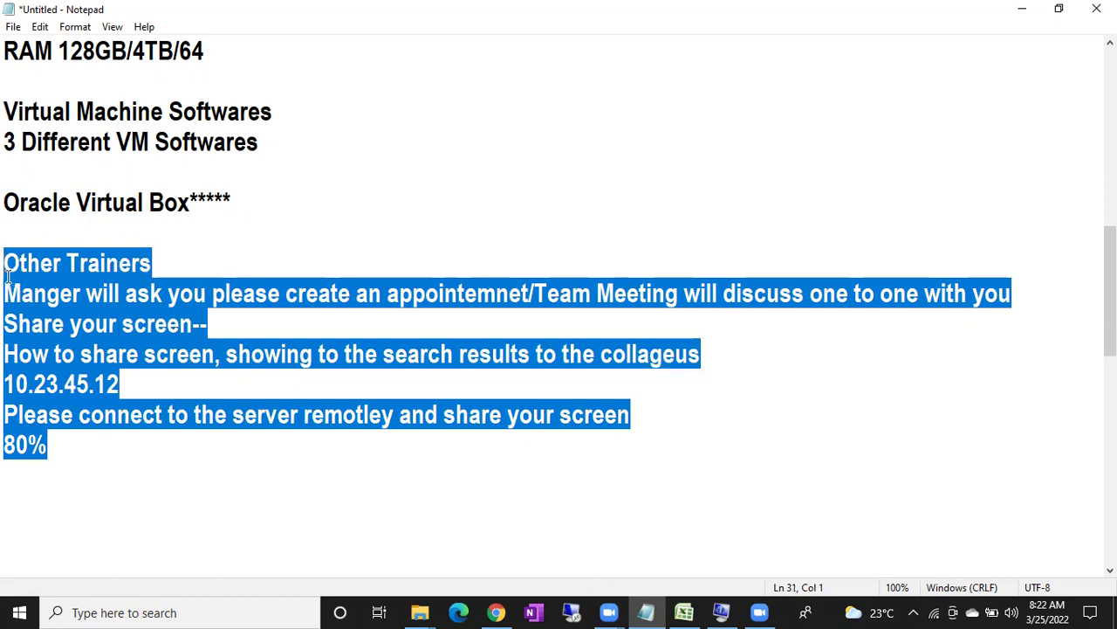
pyautogui.click(117, 489)
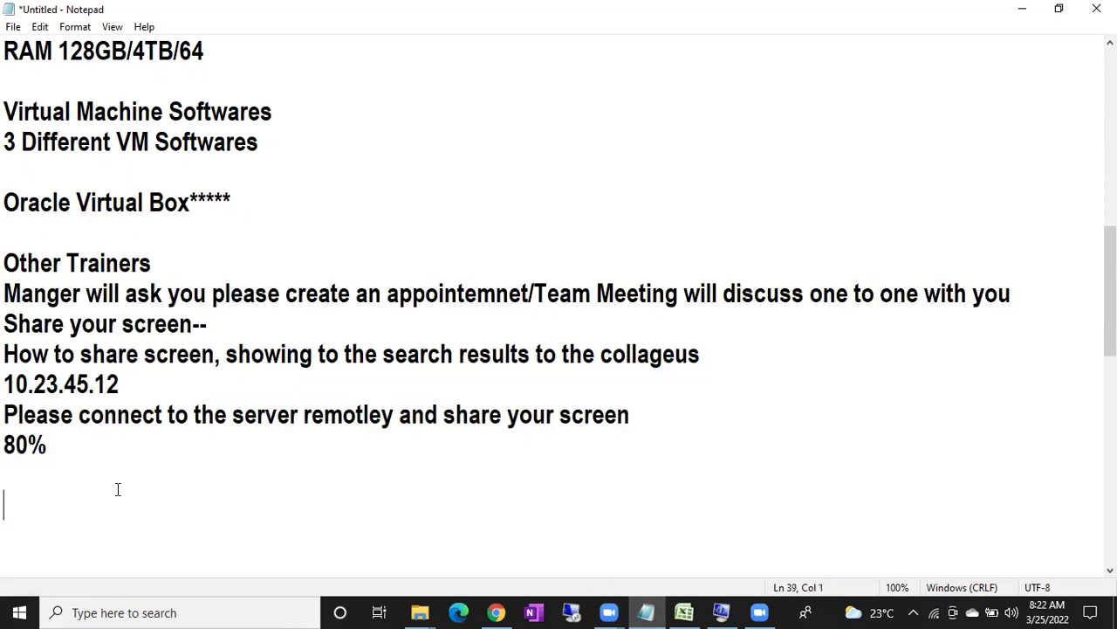
pyautogui.press('Return')
pyautogui.press('Return')
pyautogui.scroll(-1, 117, 489)
pyautogui.press('Up')
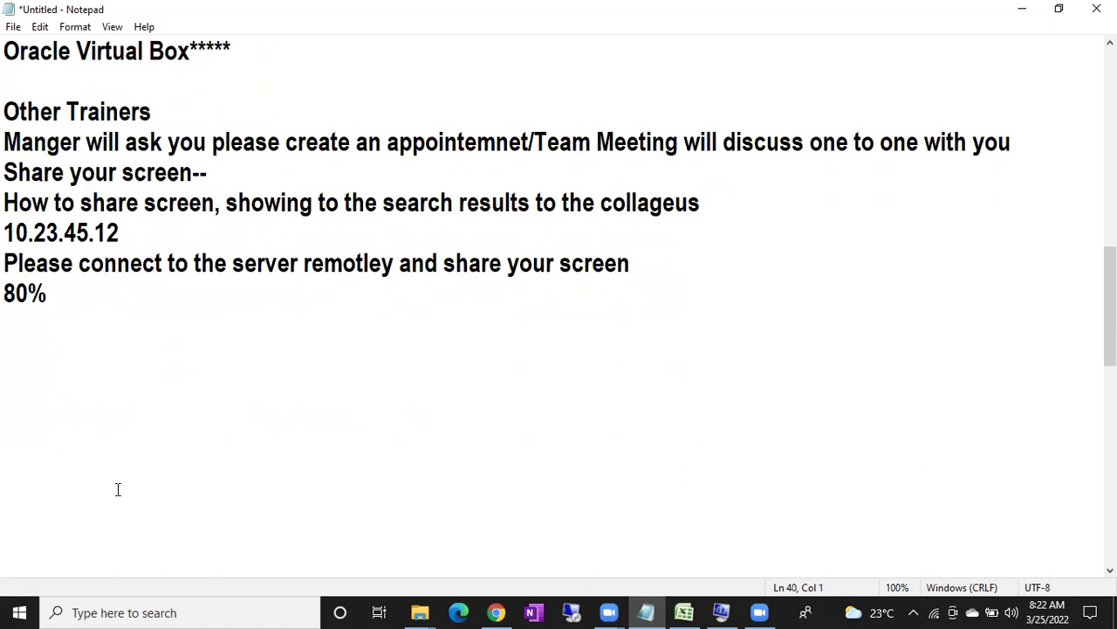
# - Type 'To practice All the topics in the sql server' and '8GB- 12GB' on separate lines
pyautogui.write('To c')
pyautogui.press('BackSpace')
pyautogui.write('practice ')
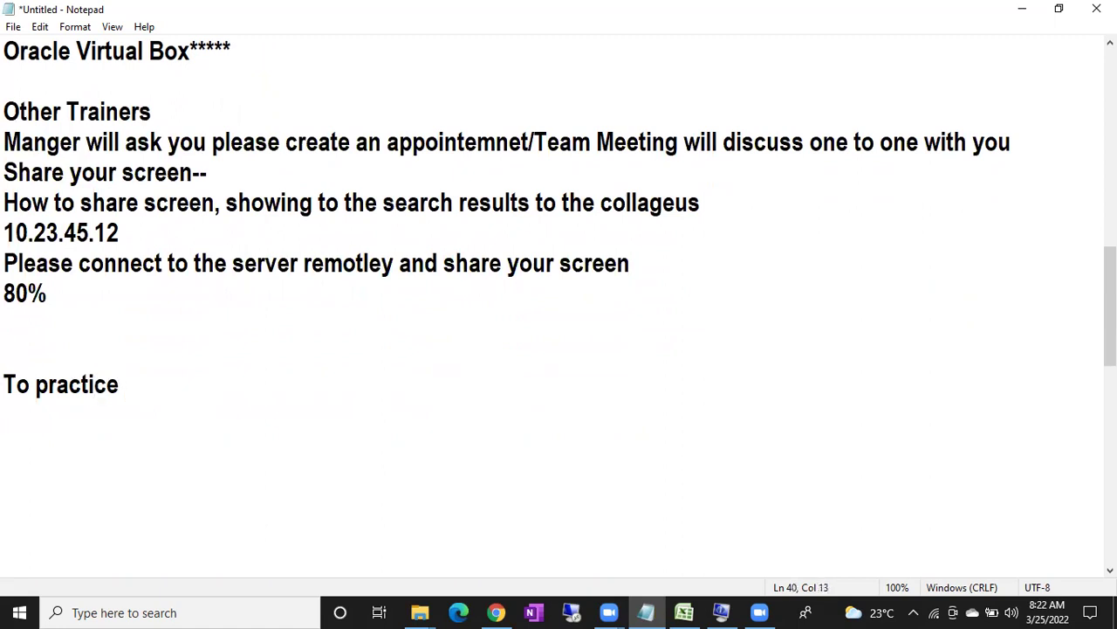
pyautogui.write('All the topic')
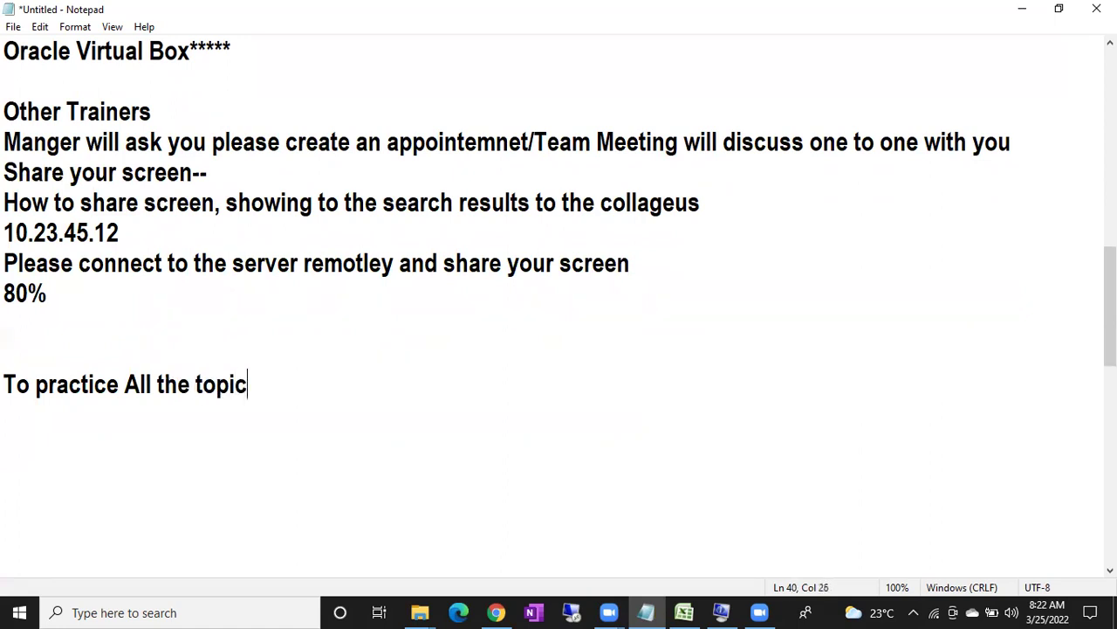
pyautogui.write('s in the sql ser')
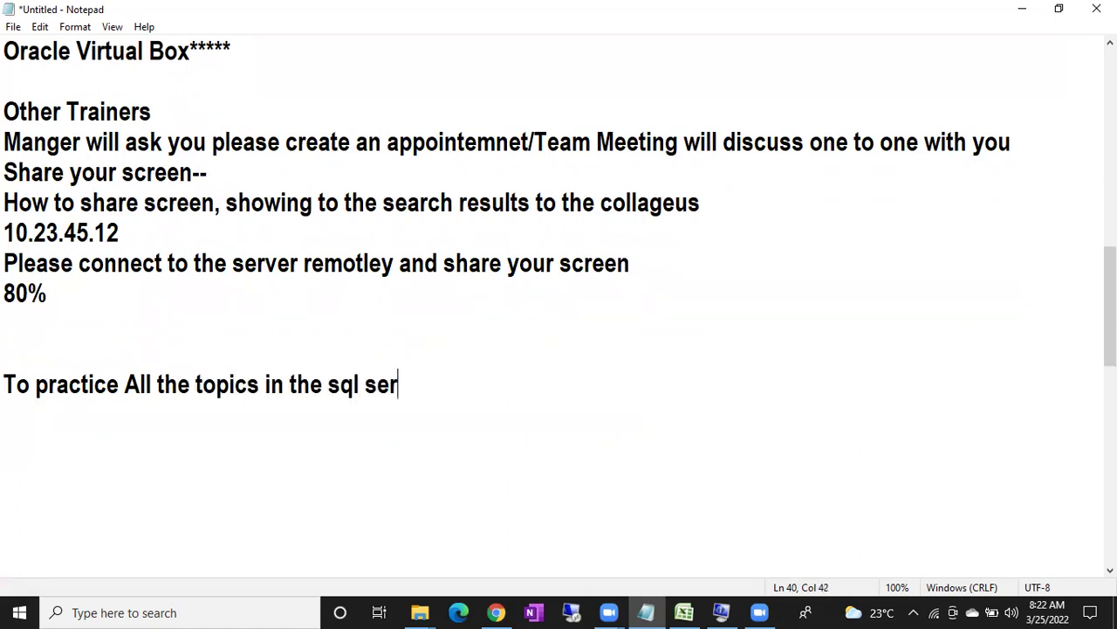
pyautogui.write('ver')
pyautogui.press('Return')
pyautogui.write('8GB- 12GB')
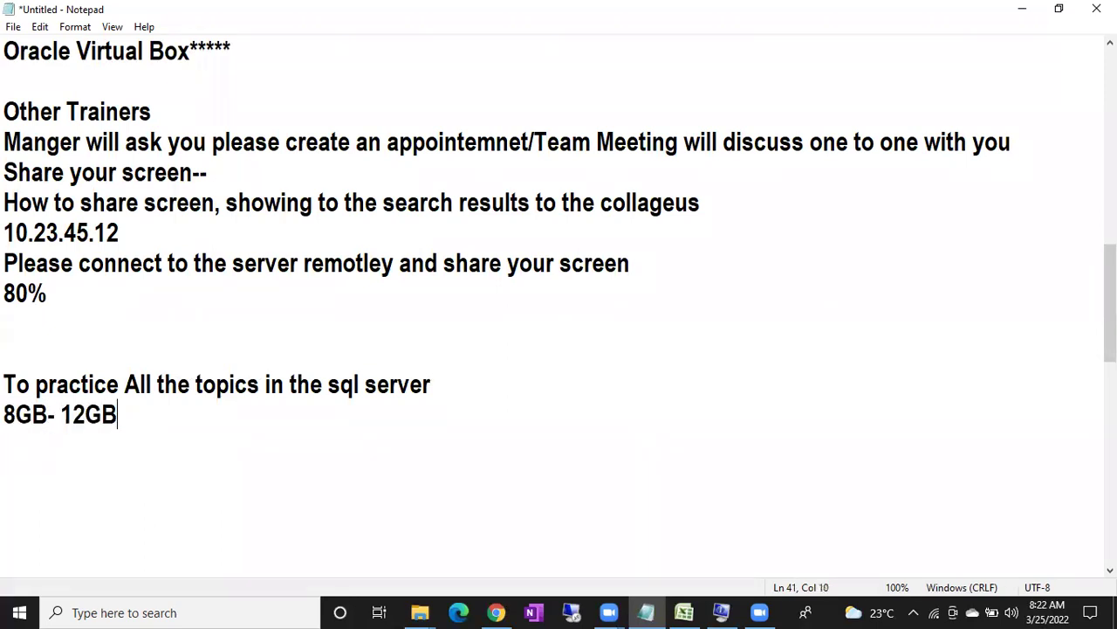
pyautogui.press('Return')
# - Add a '4GB' line and label the 8GB- 12GB line '(Real TIme Setup)'
pyautogui.moveTo(61, 414); pyautogui.dragTo(122, 414)
pyautogui.moveTo(5, 415); pyautogui.dragTo(55, 418)
pyautogui.click(7, 455)
pyautogui.write('4GB')
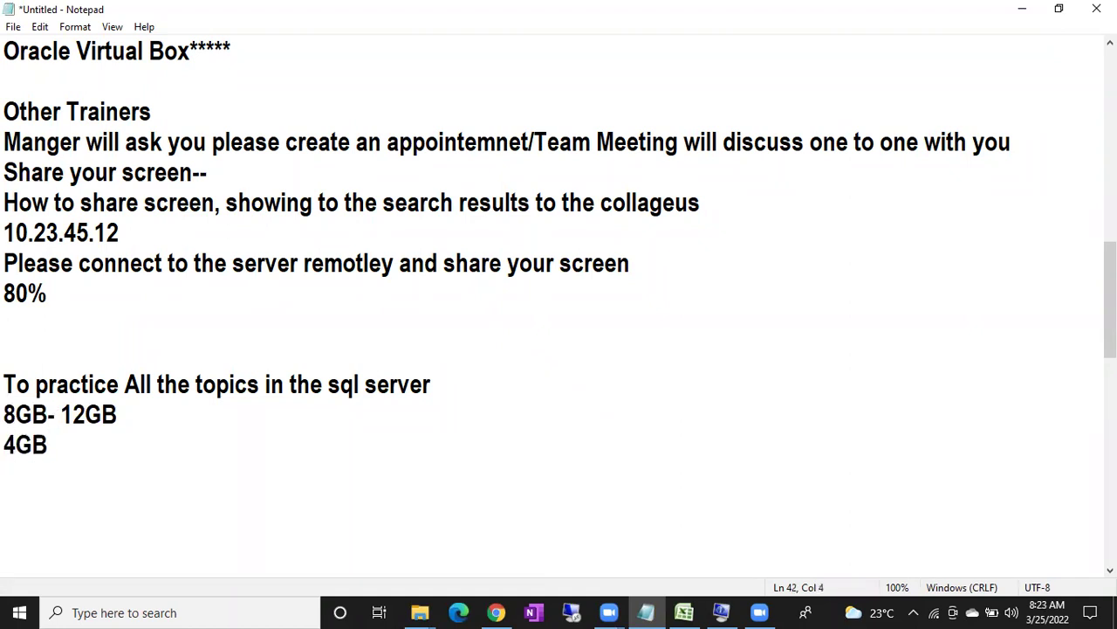
pyautogui.moveTo(119, 415); pyautogui.dragTo(39, 414)
pyautogui.click(129, 416)
pyautogui.write('(Real TI')
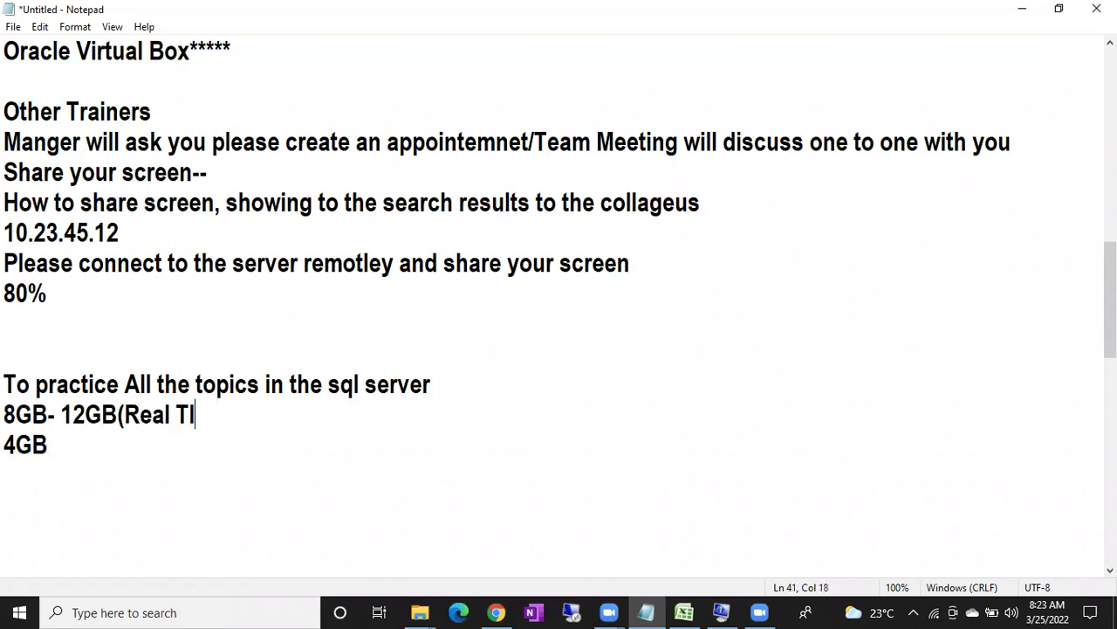
pyautogui.write('me Setu')
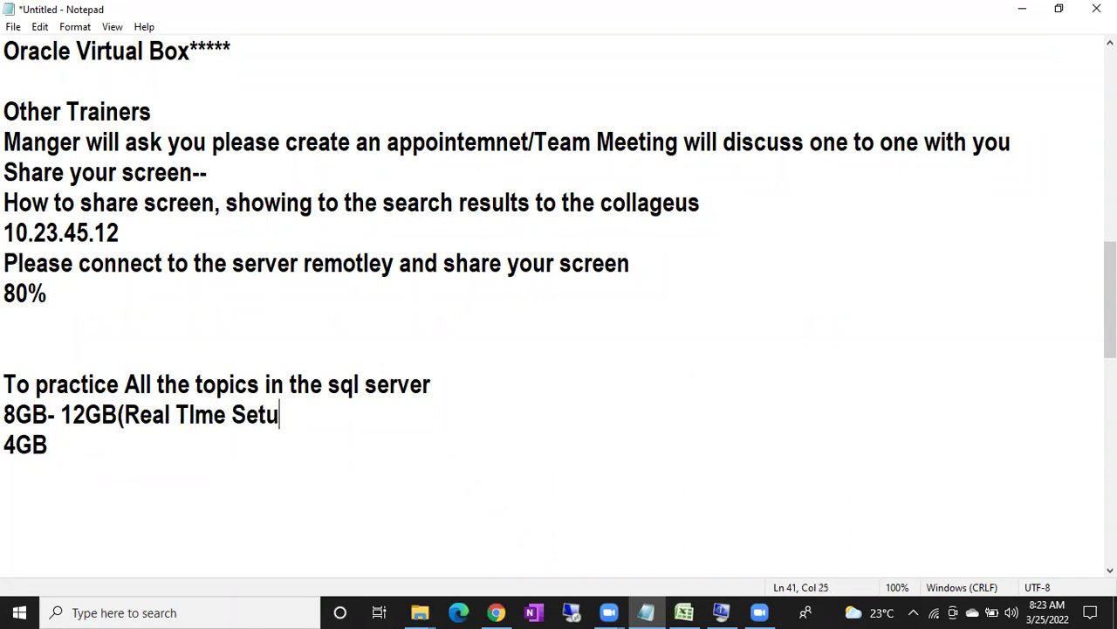
pyautogui.write('p)')
# - Append '(Directly installs sql server in your local laptop- not real time)' after 4GB
pyautogui.click(60, 447)
pyautogui.hotkey('shift', 'Home')
pyautogui.click(62, 441)
pyautogui.write('(Directt')
pyautogui.press('BackSpace')
pyautogui.press('BackSpace')
pyautogui.write('tly installs q')
pyautogui.press('BackSpace')
pyautogui.write('sql server in your local lapto')
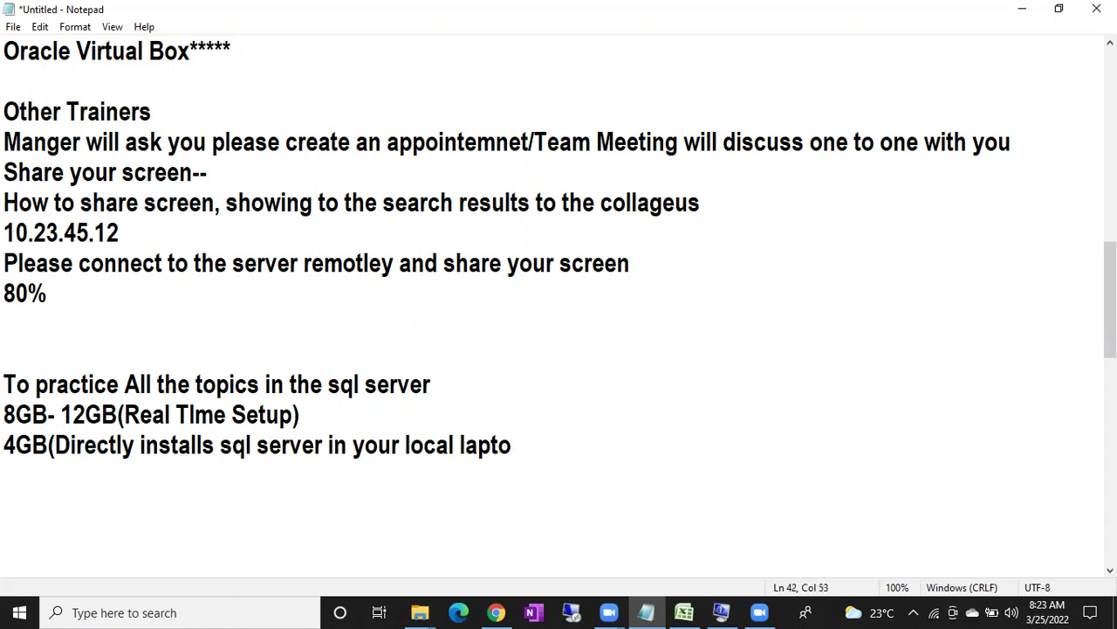
pyautogui.write('p- not real time')
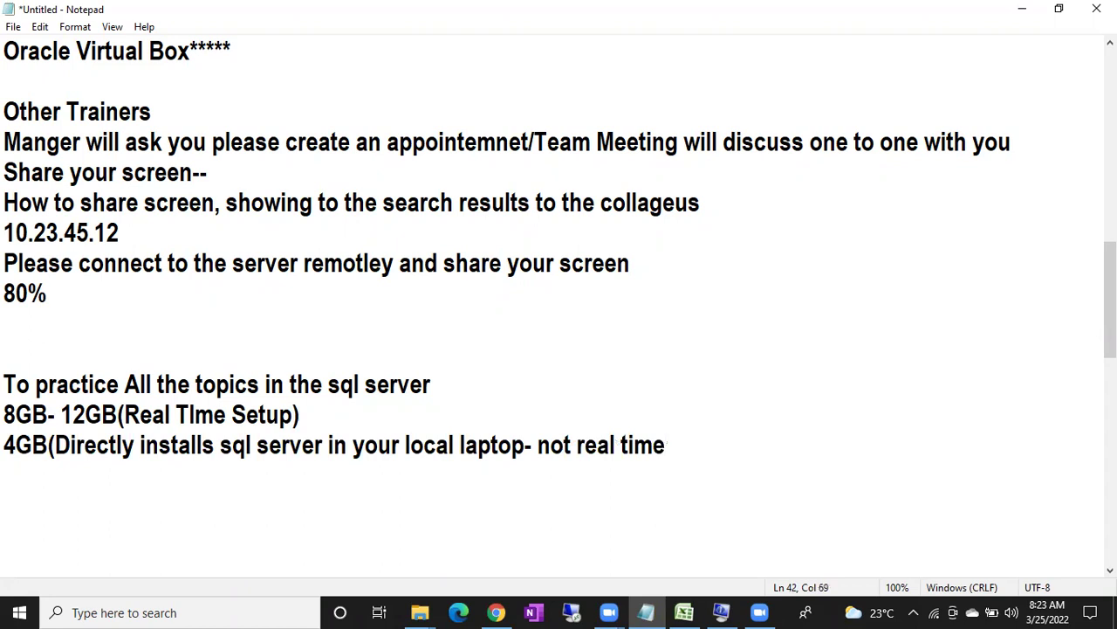
pyautogui.write(')')
pyautogui.moveTo(54, 446); pyautogui.dragTo(683, 449)
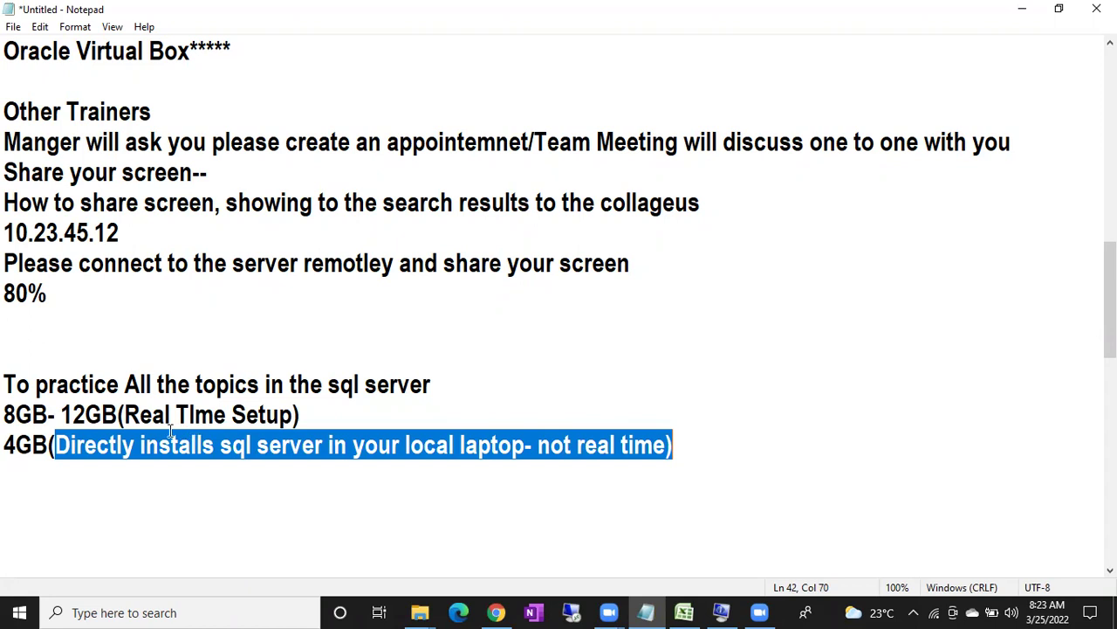
pyautogui.moveTo(138, 417); pyautogui.dragTo(232, 416)
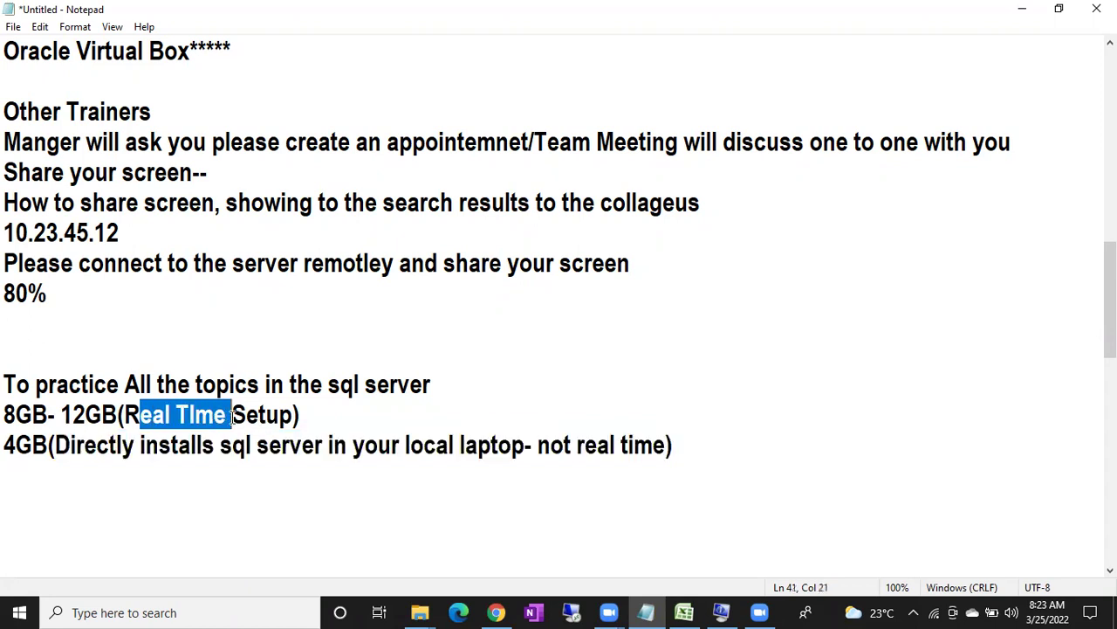
# - Add lines 'Extra 4GB(1500, 1000)' and 'Extra 8GB(2500, 1500)' below the 4GB note
pyautogui.click(693, 457)
pyautogui.press('Return')
pyautogui.write('Extra 4')
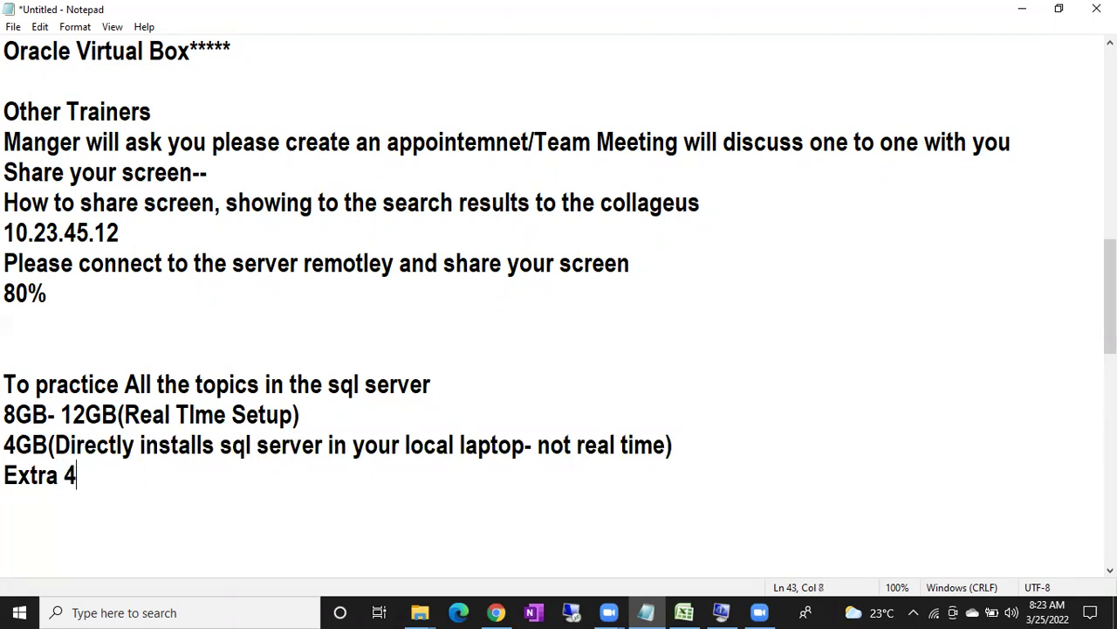
pyautogui.write('GB(1500')
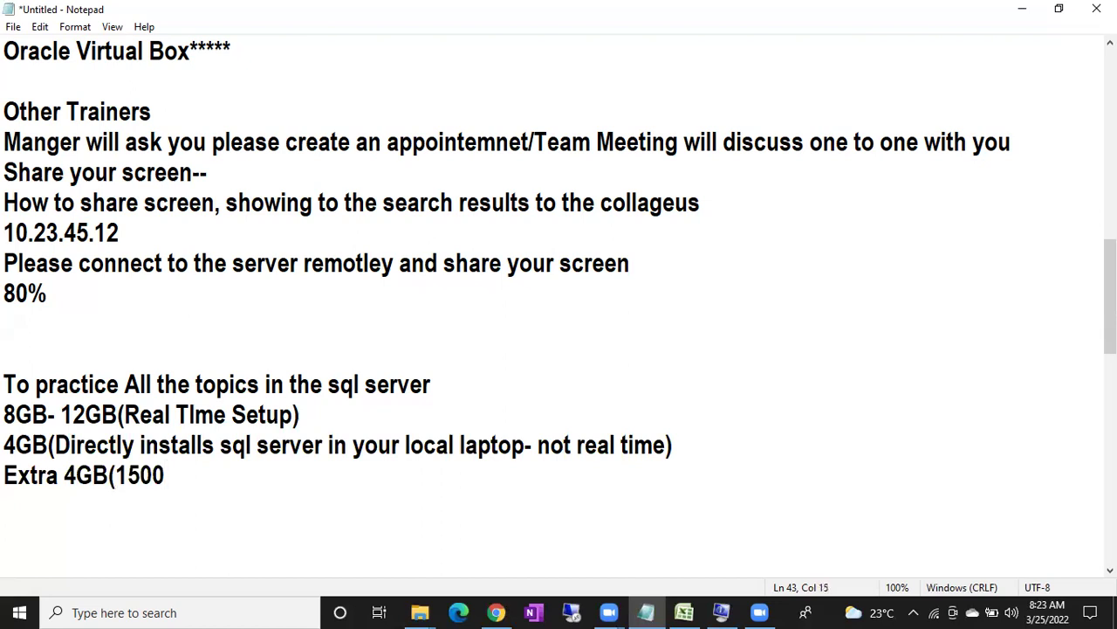
pyautogui.write(', 1000')
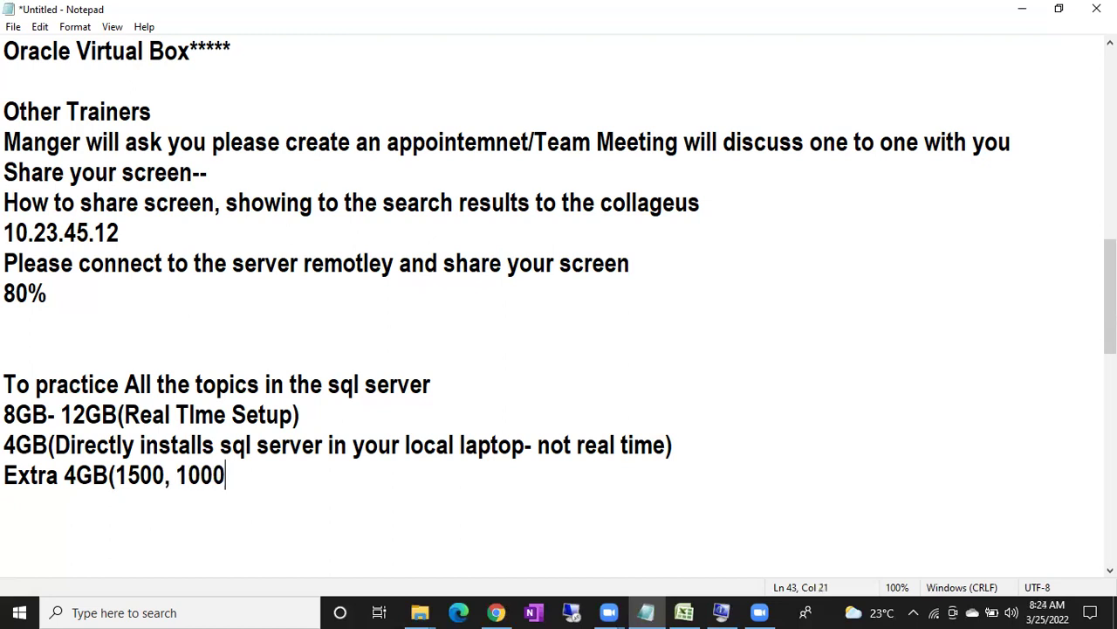
pyautogui.write(')')
pyautogui.press('Return')
pyautogui.write('Extra 8GB')
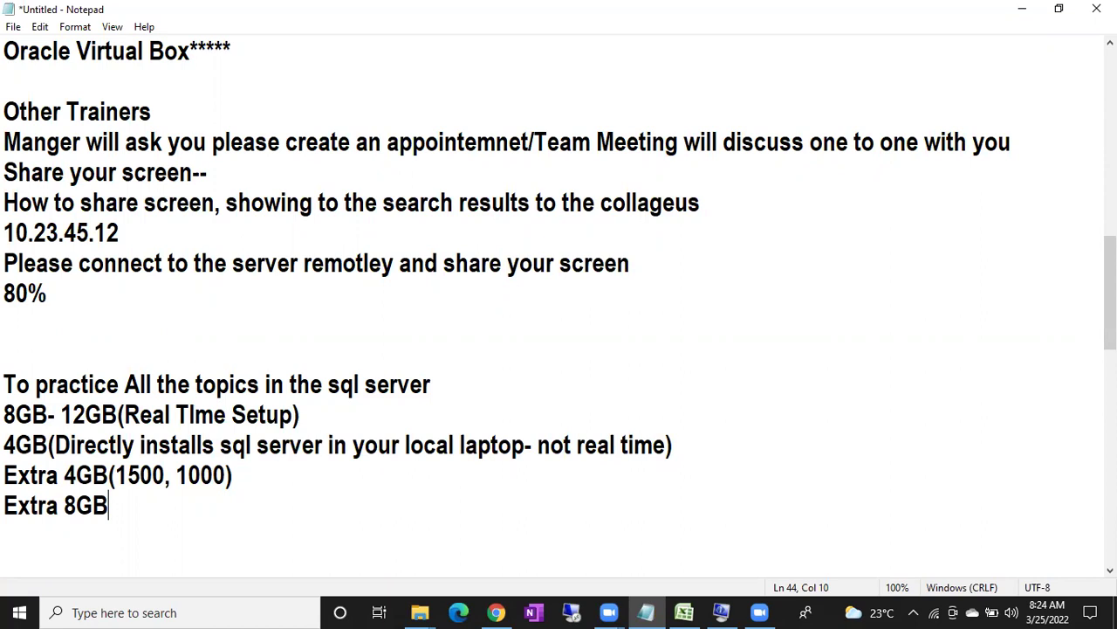
pyautogui.write('(2500')
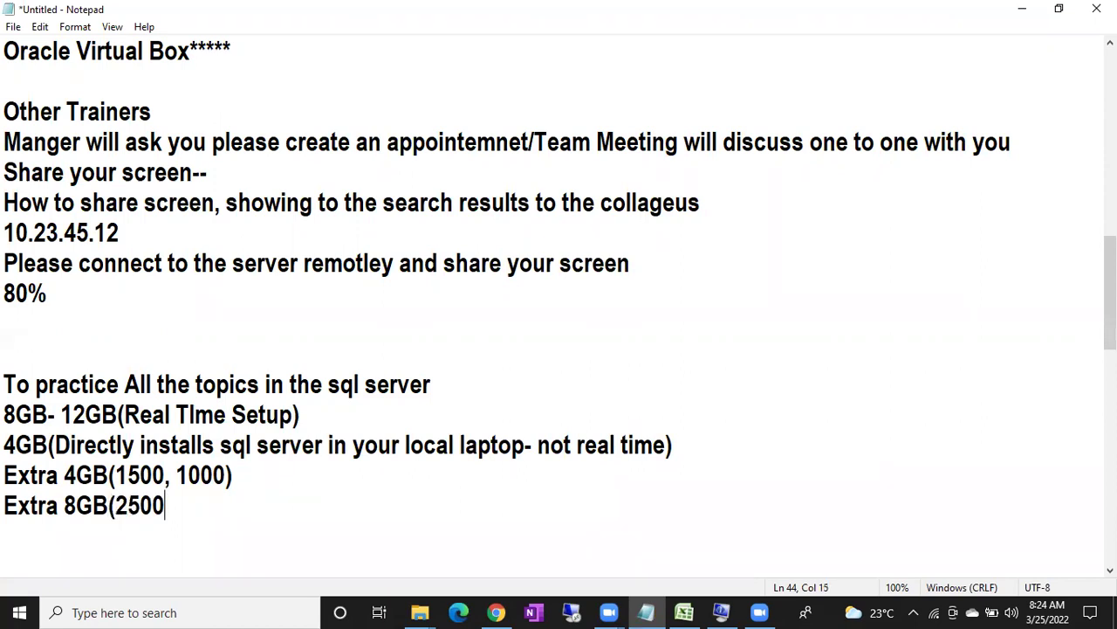
pyautogui.press('BackSpace')
pyautogui.write(', 1500)')
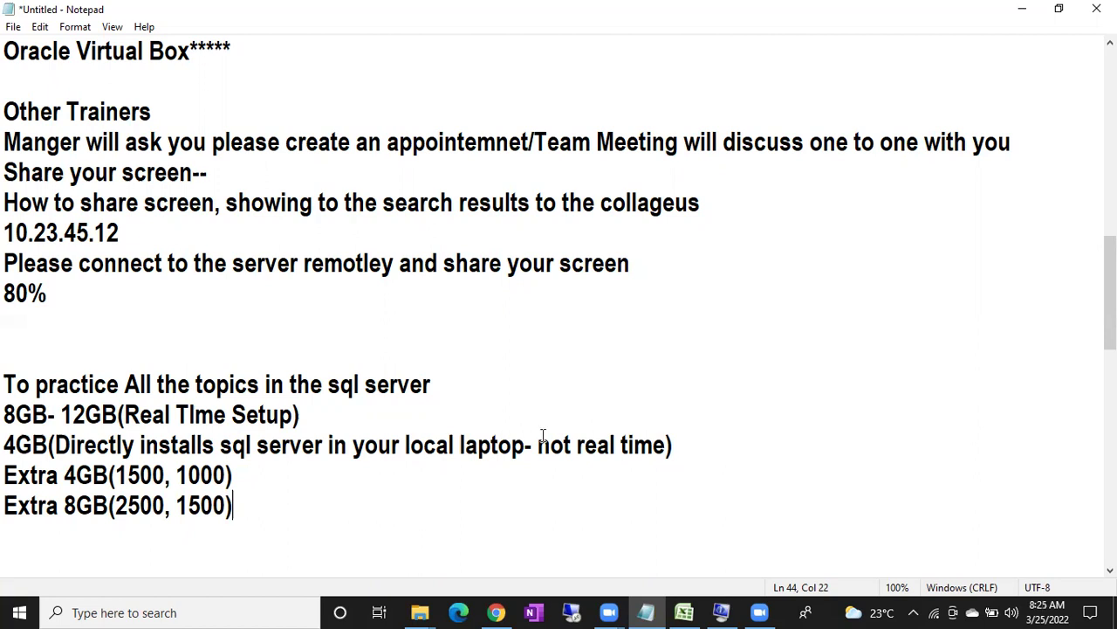
# - Change the Extra 8GB price 2500 to 3000 and add a 'Transcend, Adata, Egate' line
pyautogui.moveTo(115, 506); pyautogui.dragTo(137, 508)
pyautogui.write('30')
pyautogui.click(271, 509)
pyautogui.press('Return')
pyautogui.write('Transcend, ')
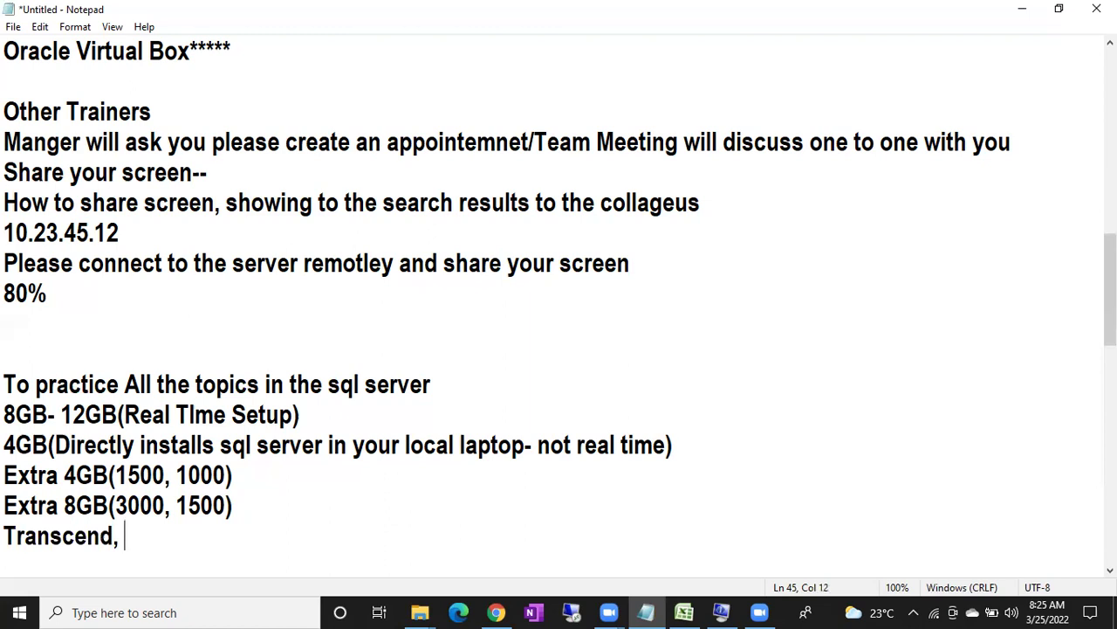
pyautogui.write('Adata')
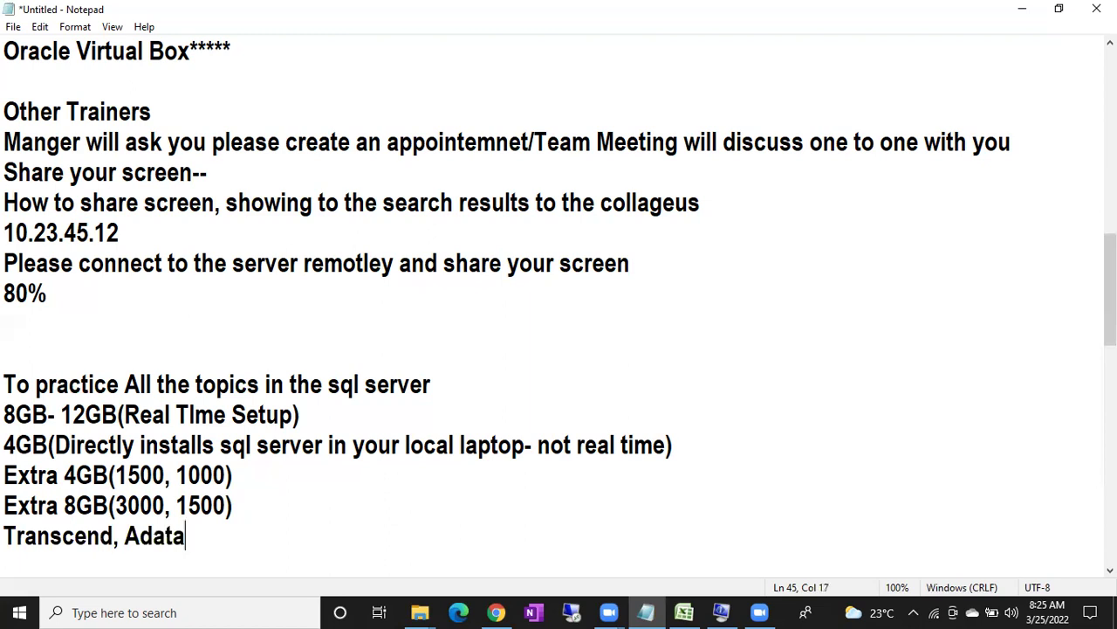
pyautogui.write(',')
pyautogui.write('Egate')
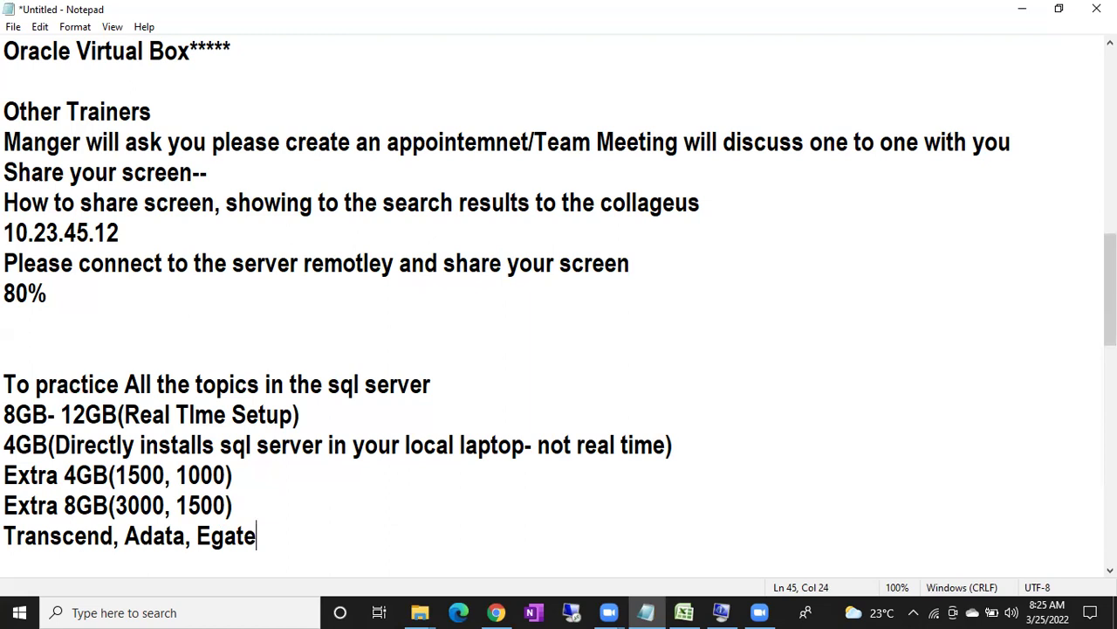
# - Add a 'DDR3, DDR4' line and highlight each memory type in turn
pyautogui.press('Return')
pyautogui.press('Return')
pyautogui.press('Return')
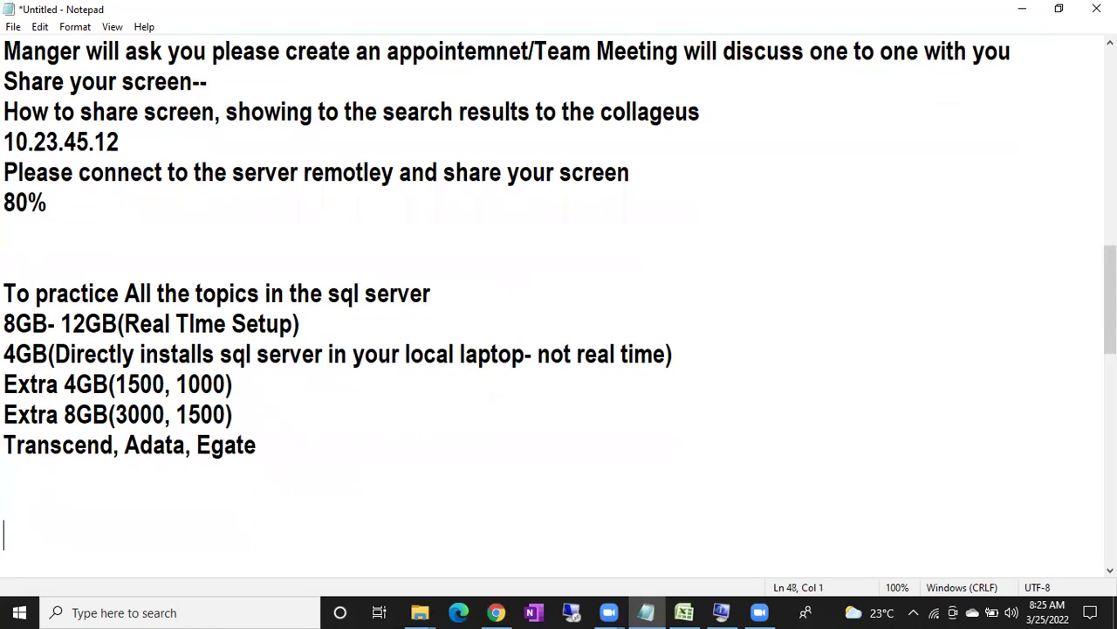
pyautogui.press('BackSpace')
pyautogui.press('BackSpace')
pyautogui.write('DDR')
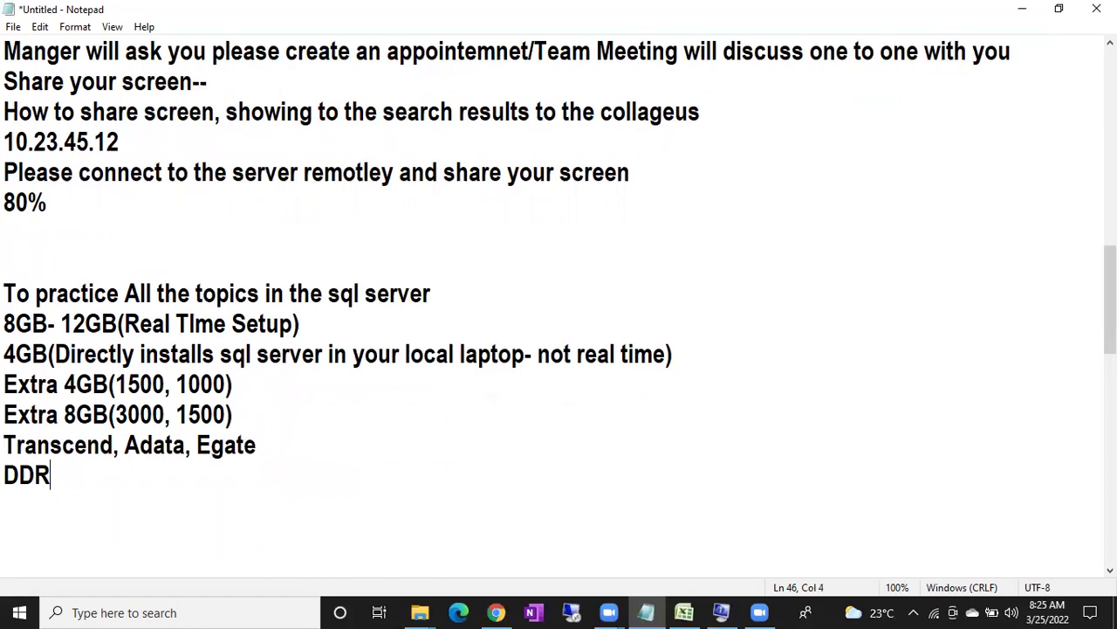
pyautogui.write('3, DDR4')
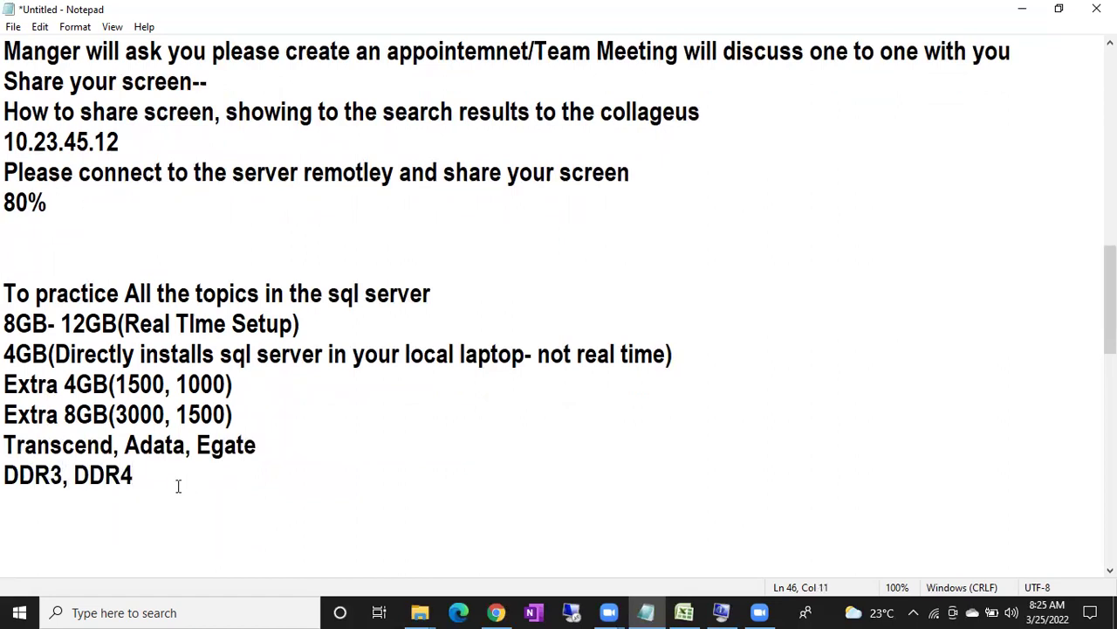
pyautogui.moveTo(64, 474); pyautogui.dragTo(6, 476)
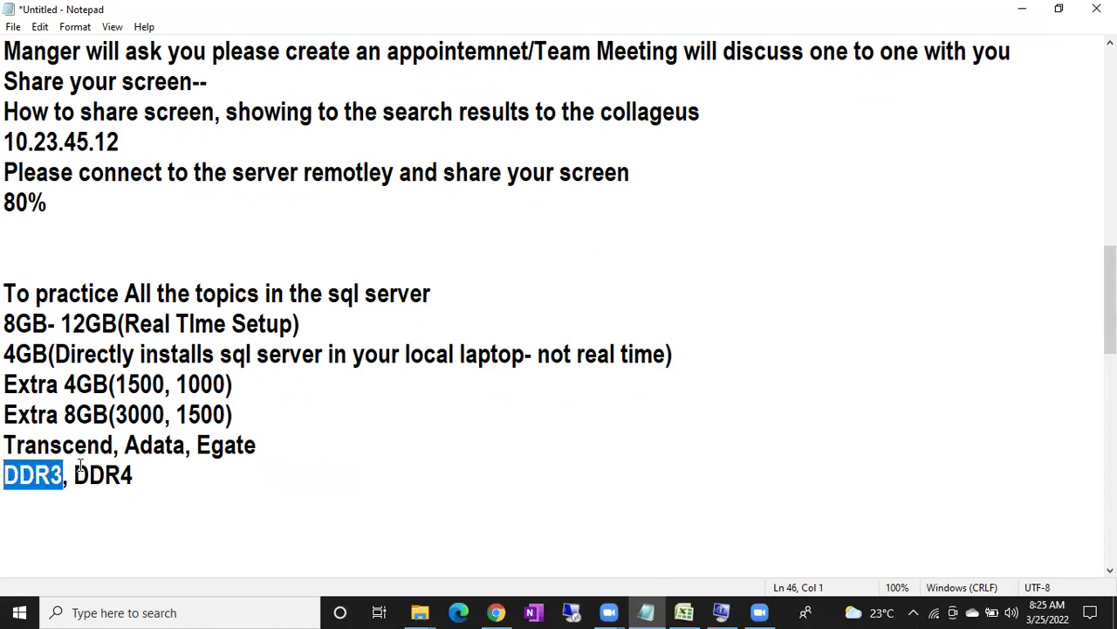
pyautogui.moveTo(74, 473); pyautogui.dragTo(135, 469)
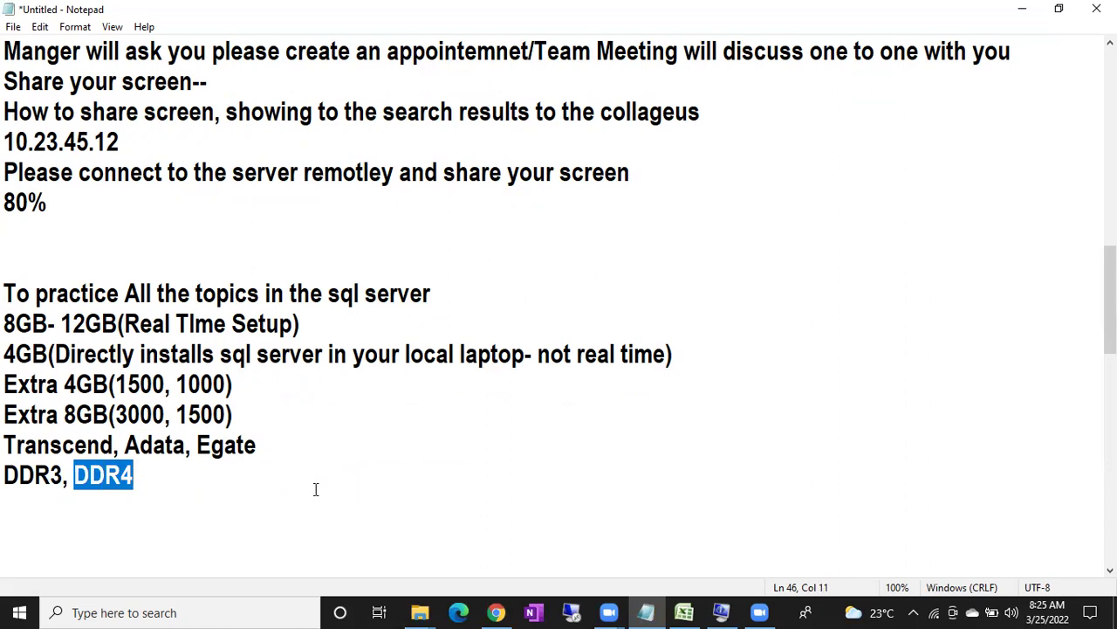
# - Open Task Manager maximized on the Performance tab to view memory: 12.0 GB, 2 of 2 slots
pyautogui.rightClick(782, 611)
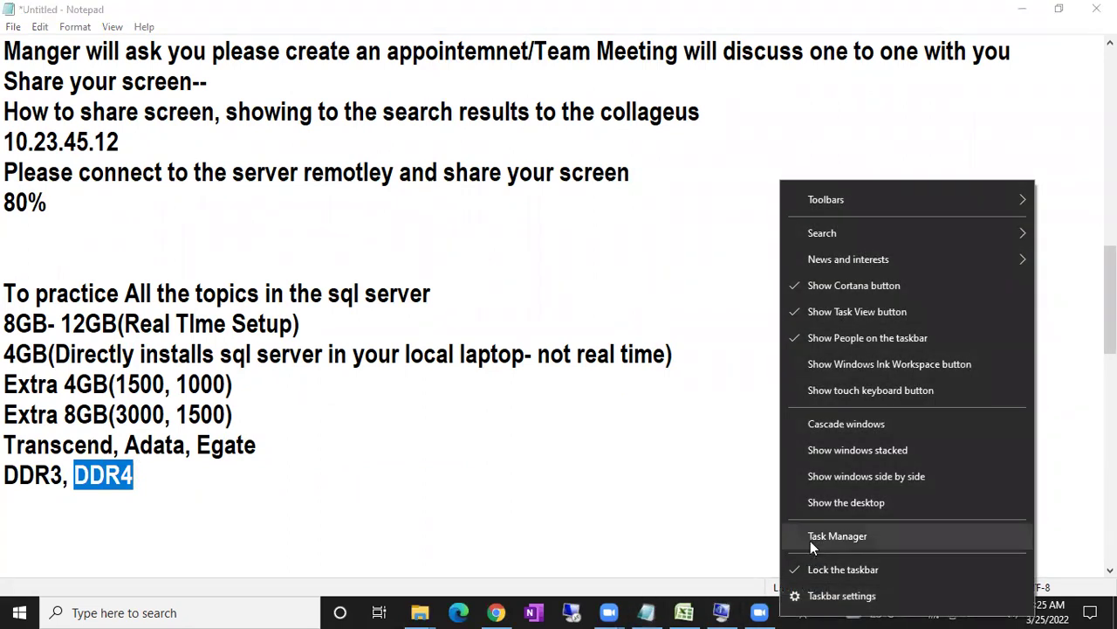
pyautogui.click(810, 536)
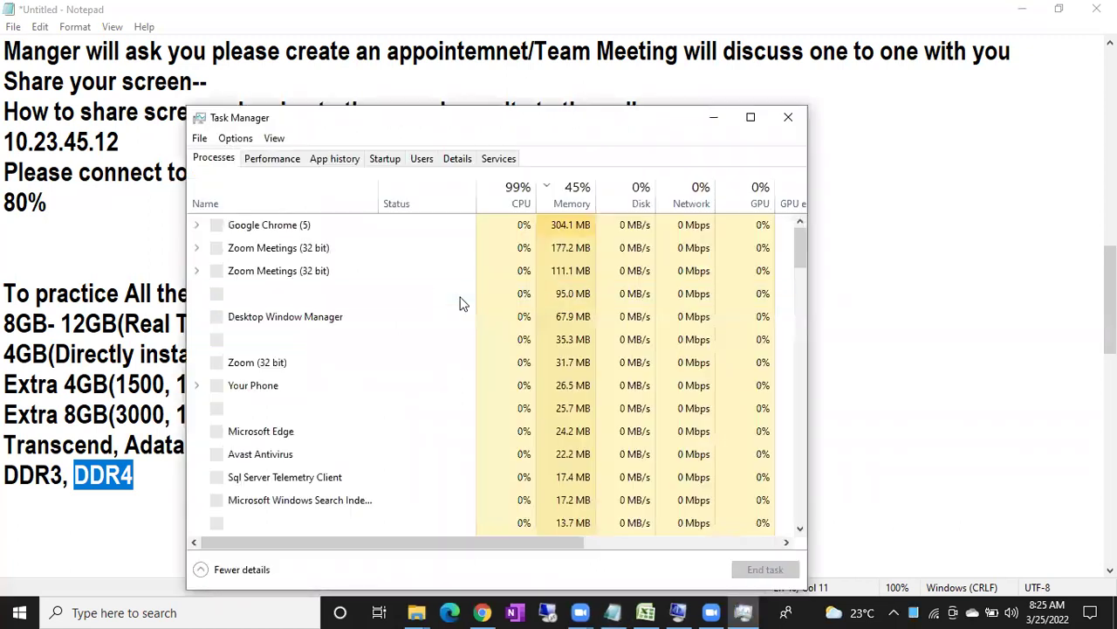
pyautogui.click(281, 161)
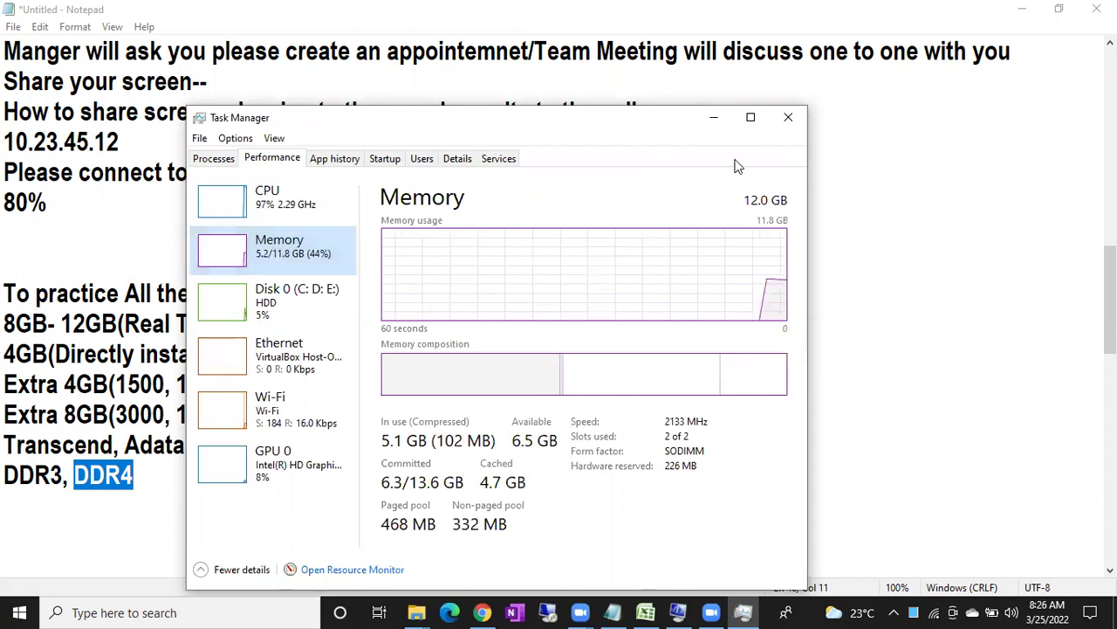
pyautogui.click(753, 117)
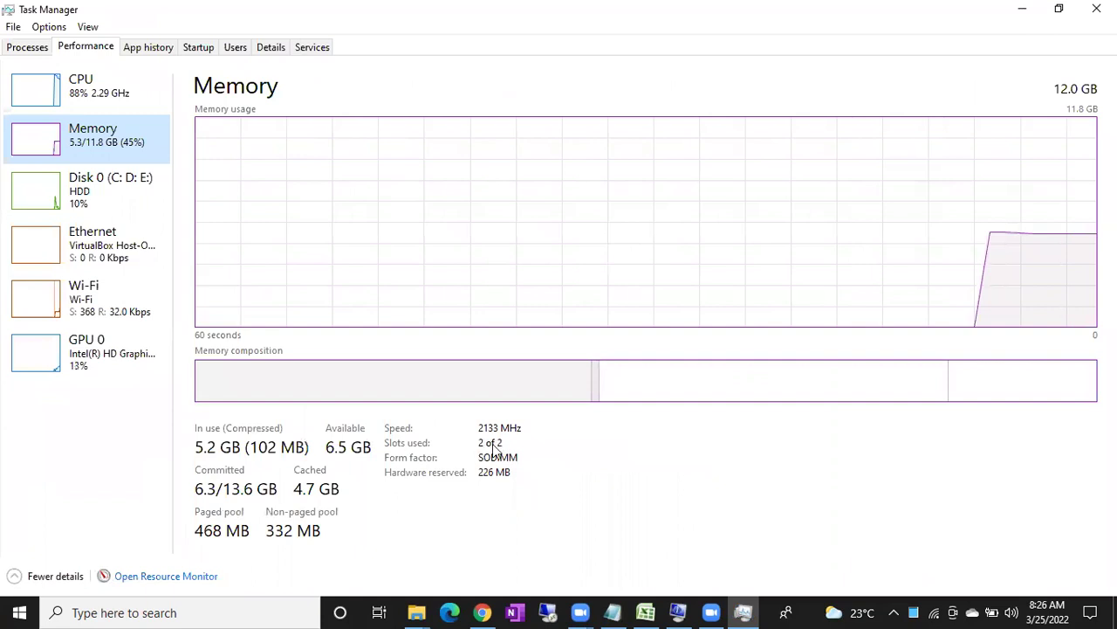
pyautogui.moveTo(491, 446)
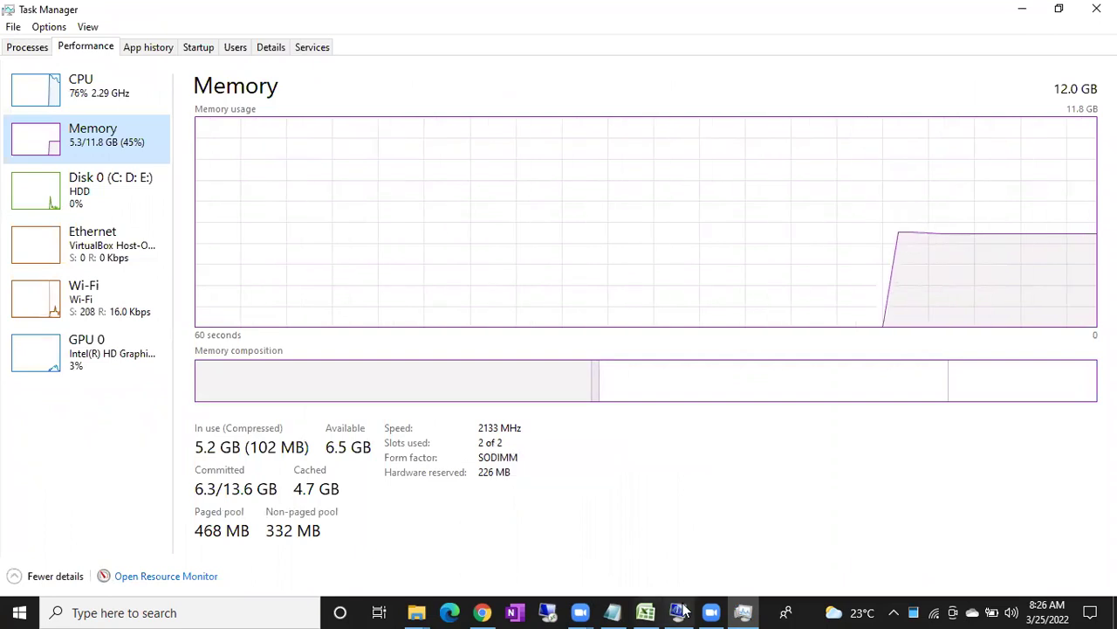
# - Type 'No. of slots' and 'DDR3 or DDR4' on new Notepad lines, then go back to Task Manager
pyautogui.click(612, 612)
pyautogui.click(347, 533)
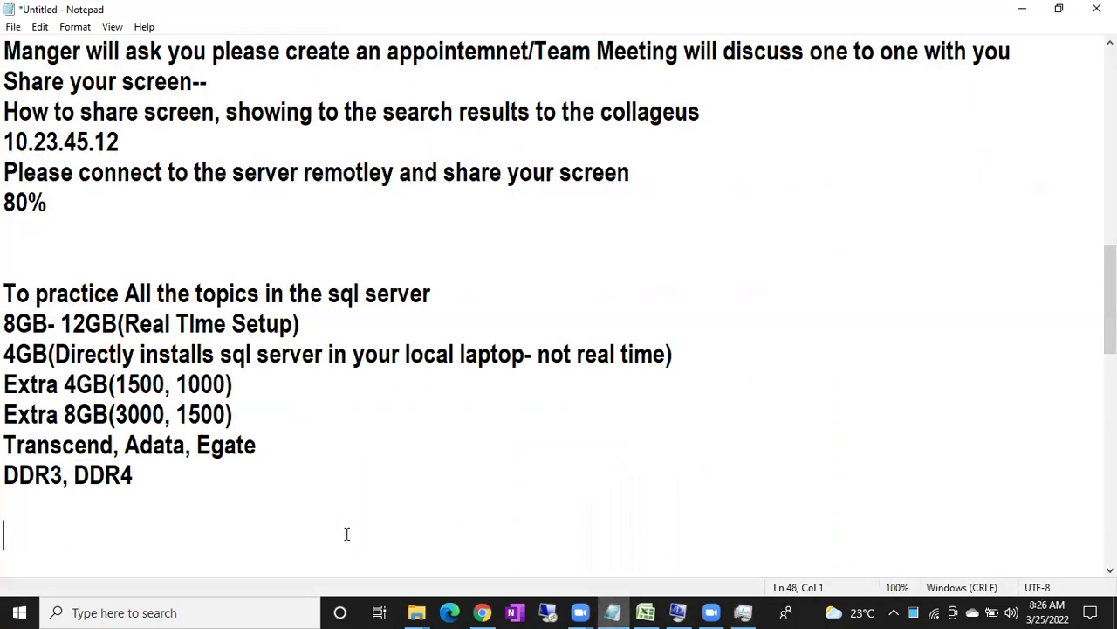
pyautogui.write('No. of ')
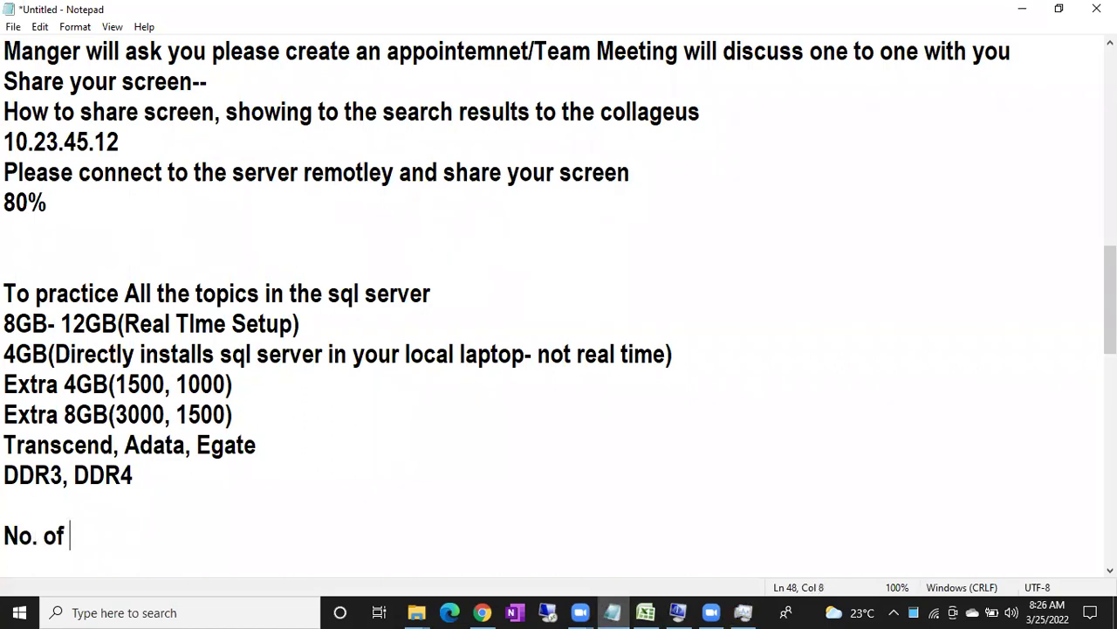
pyautogui.write('slot')
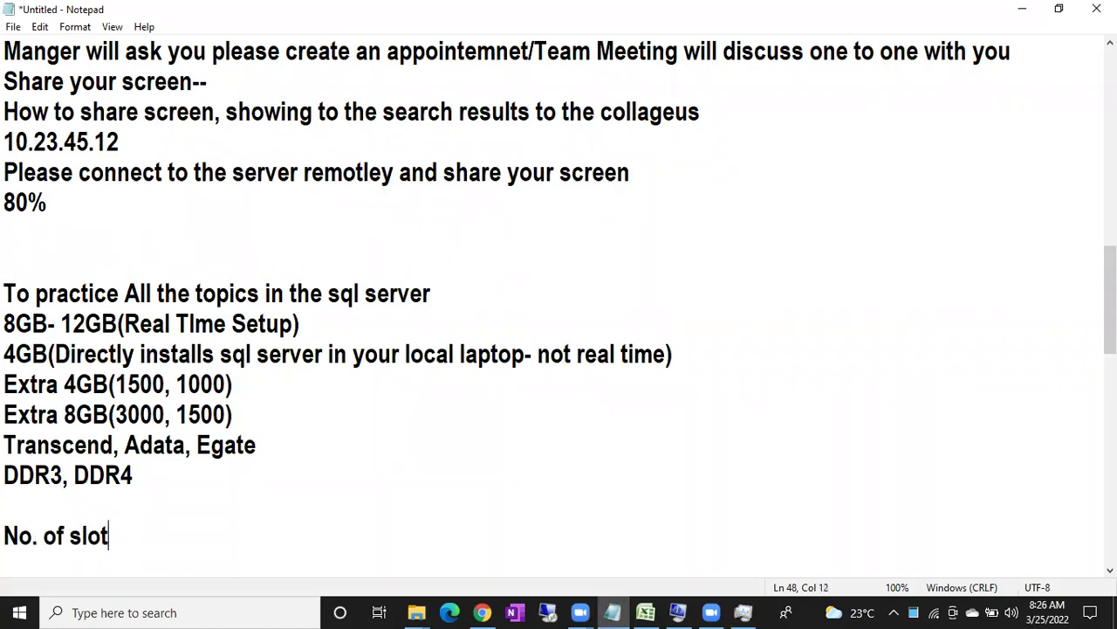
pyautogui.write('s')
pyautogui.press('Return')
pyautogui.write('DDR3 ')
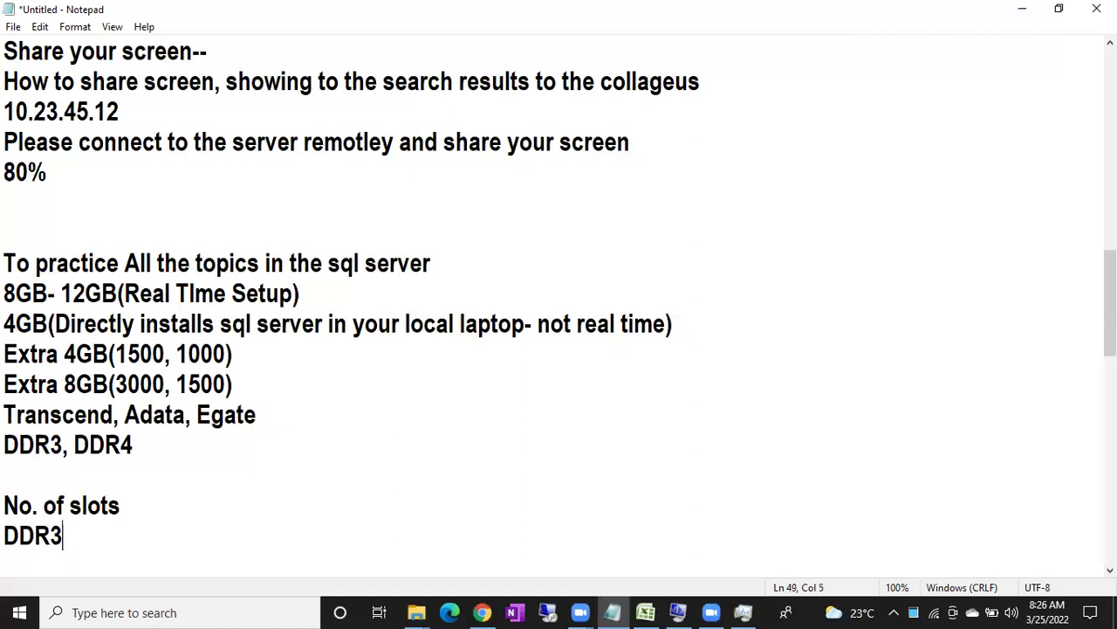
pyautogui.write('or DDR4')
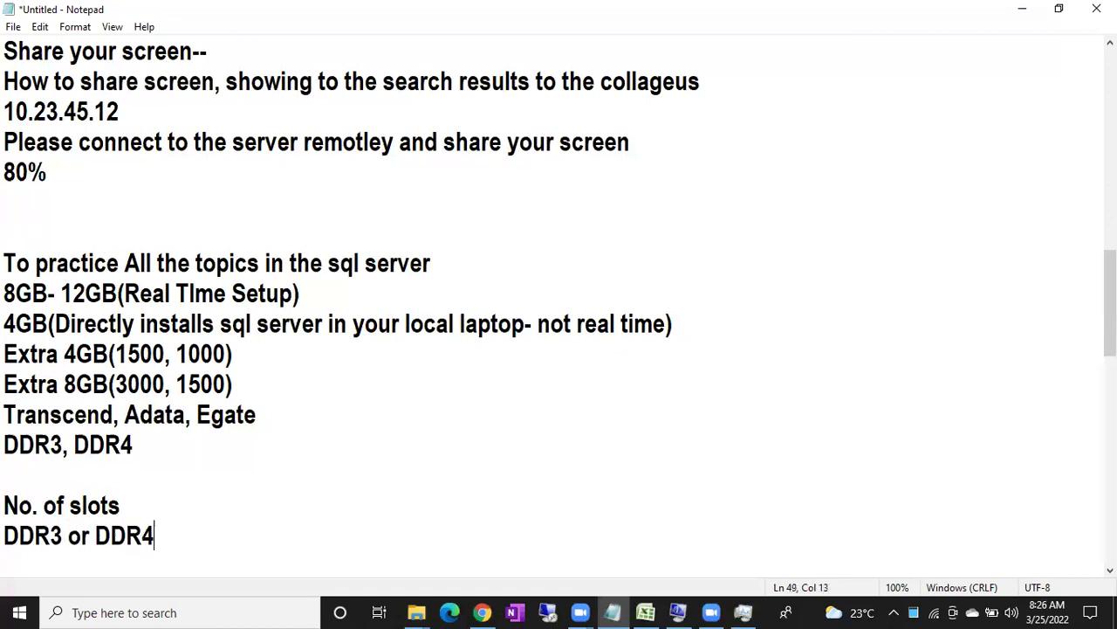
pyautogui.hotkey('alt', 'Tab')
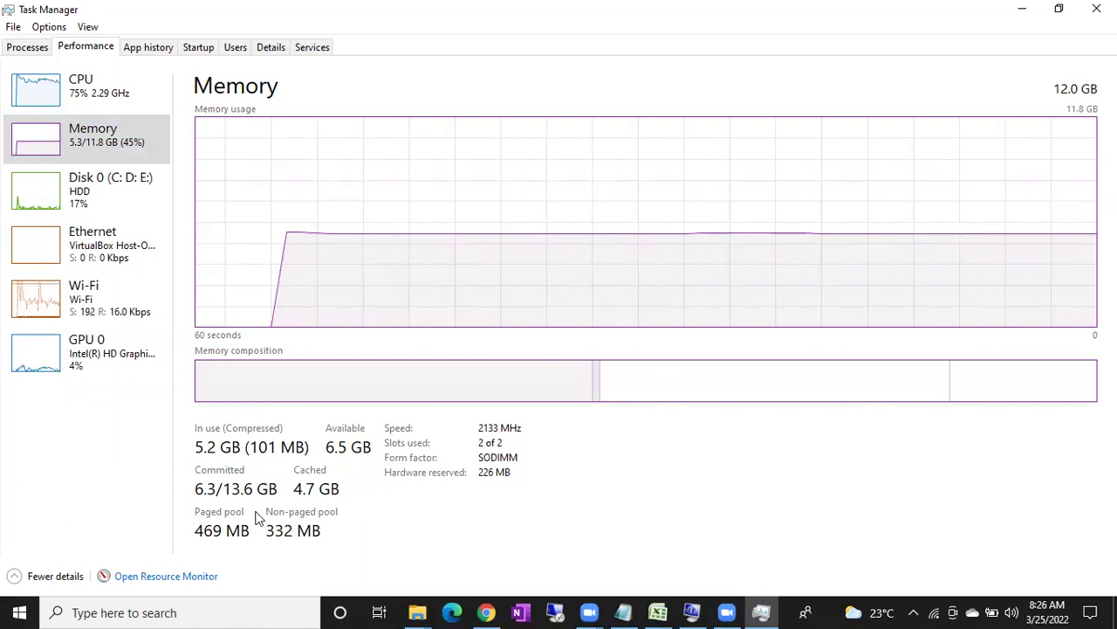
# - Launch CPU-Z and check its Memory tab shows DDR4, 12 GBytes, dual channel, then close it
pyautogui.click(19, 611)
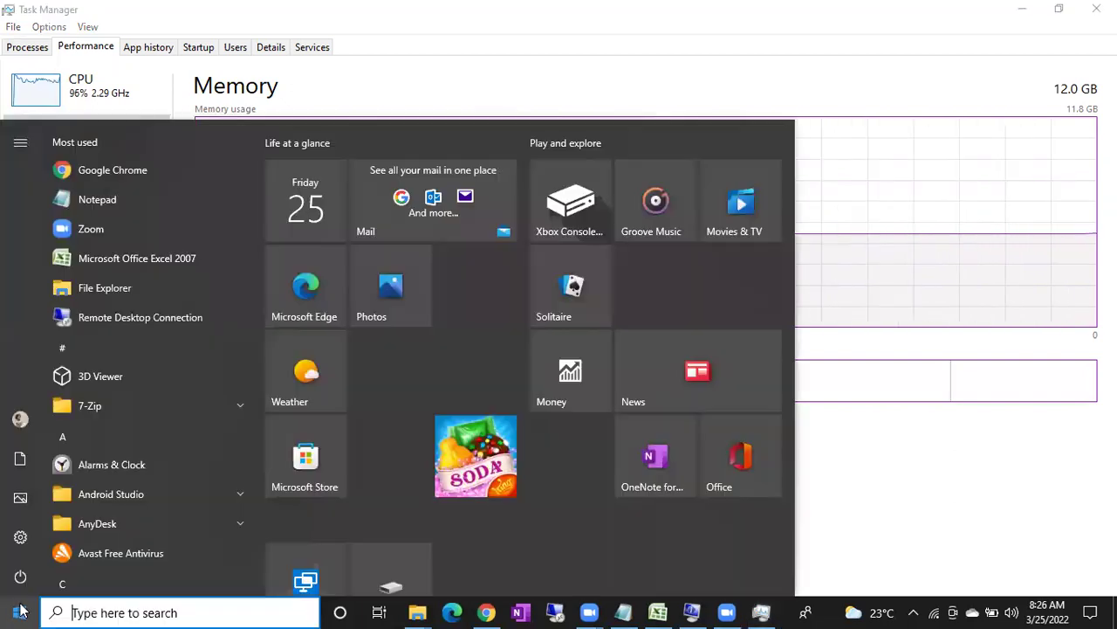
pyautogui.write('cpu')
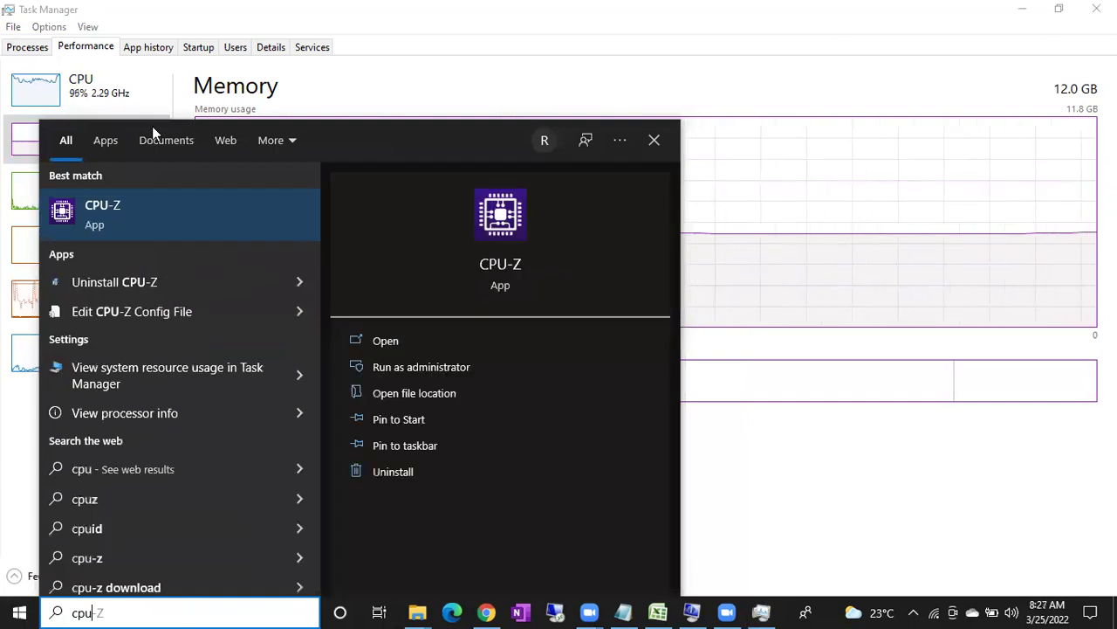
pyautogui.click(124, 208)
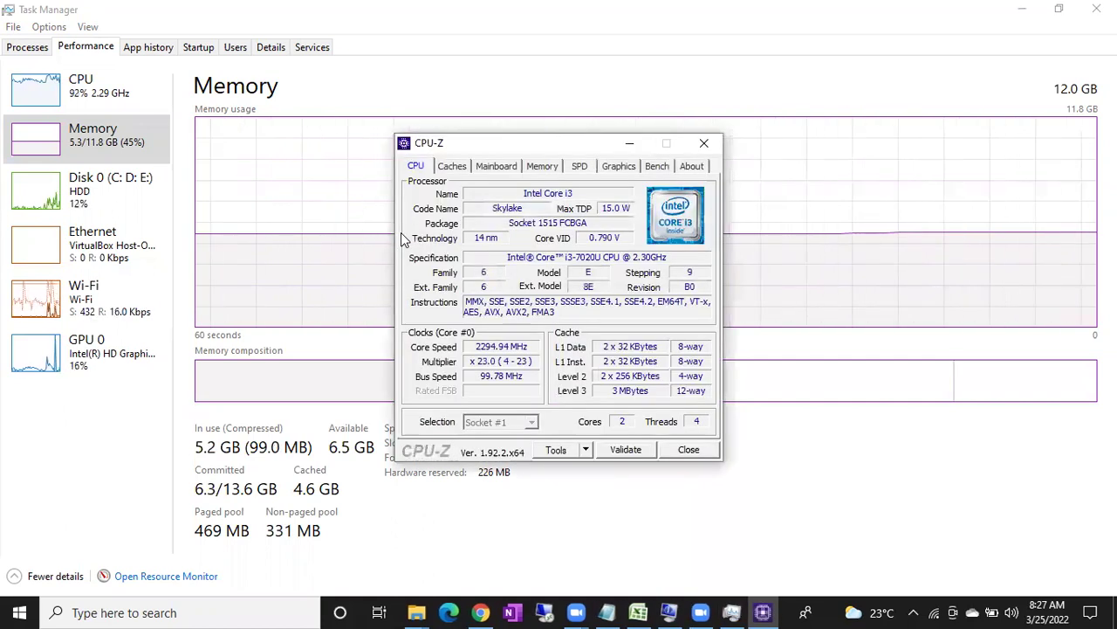
pyautogui.click(541, 168)
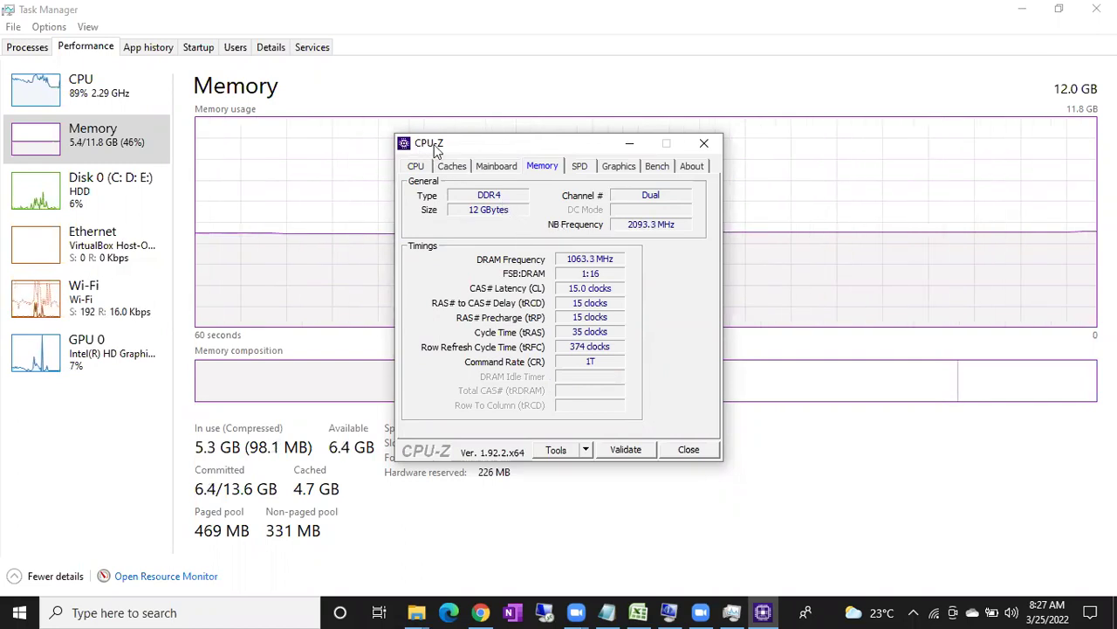
pyautogui.click(704, 145)
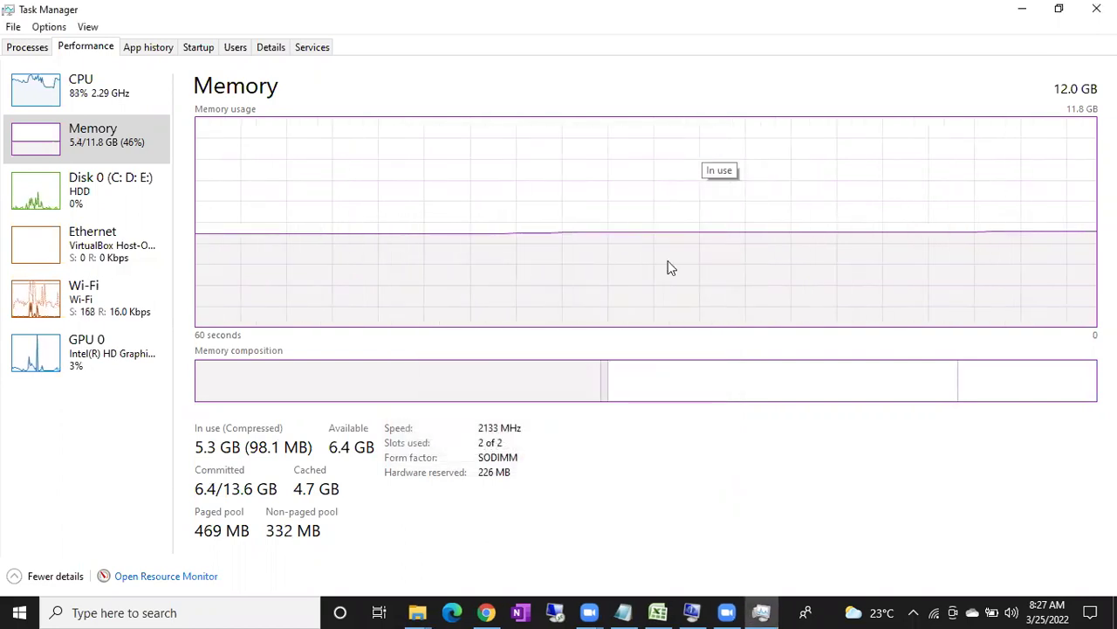
# - Append '(Max Capacity)' to the No. of slots line and highlight parts of the slots notes
pyautogui.click(623, 612)
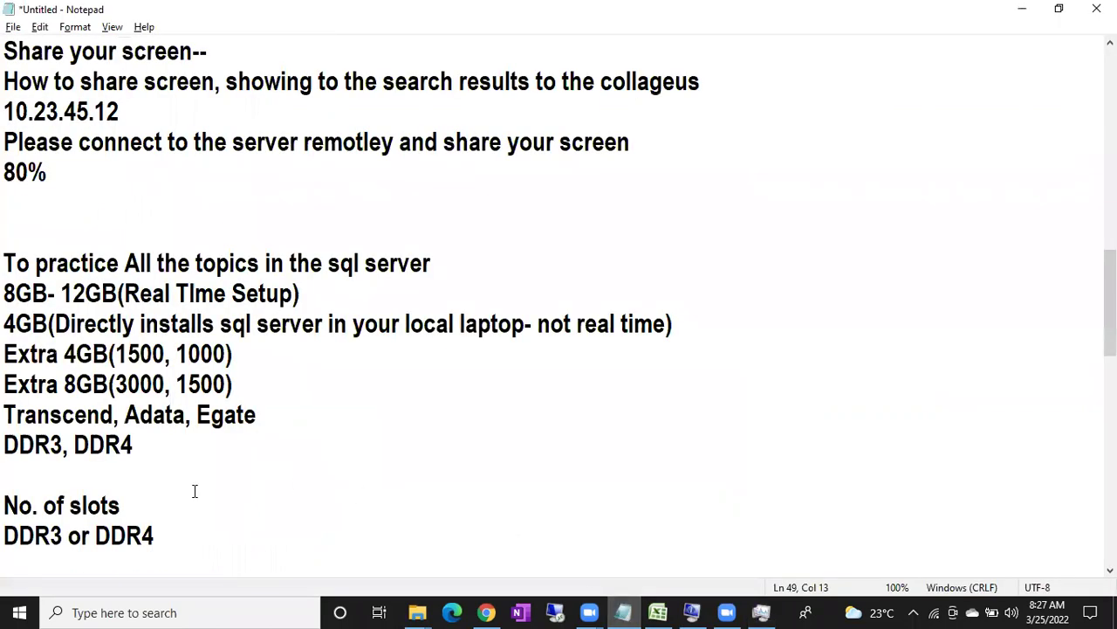
pyautogui.click(126, 505)
pyautogui.write('(Max')
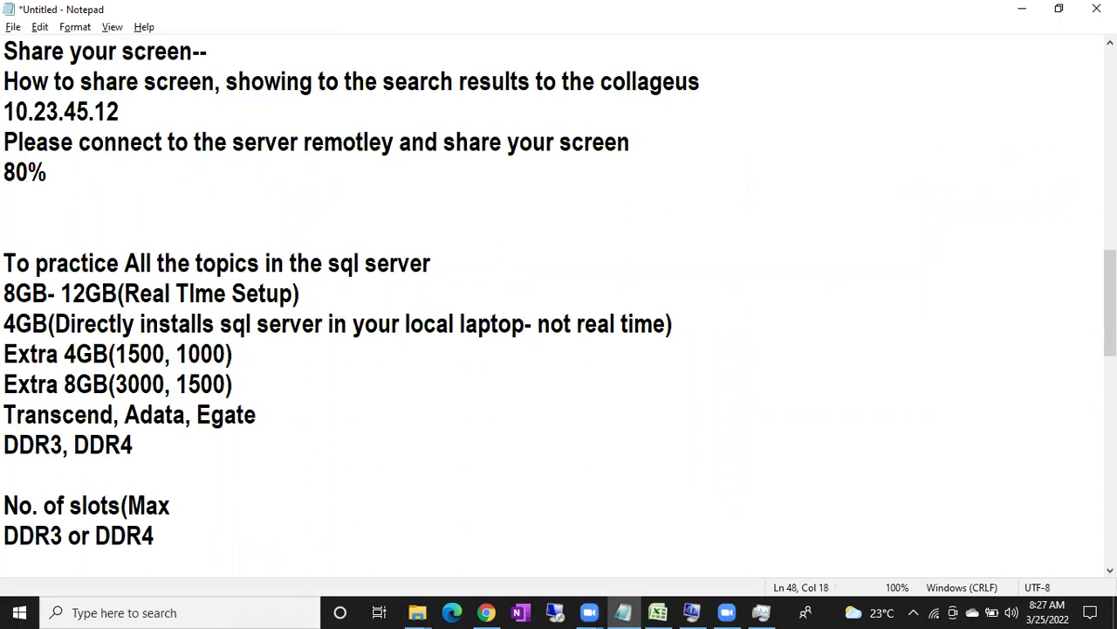
pyautogui.write('Capac')
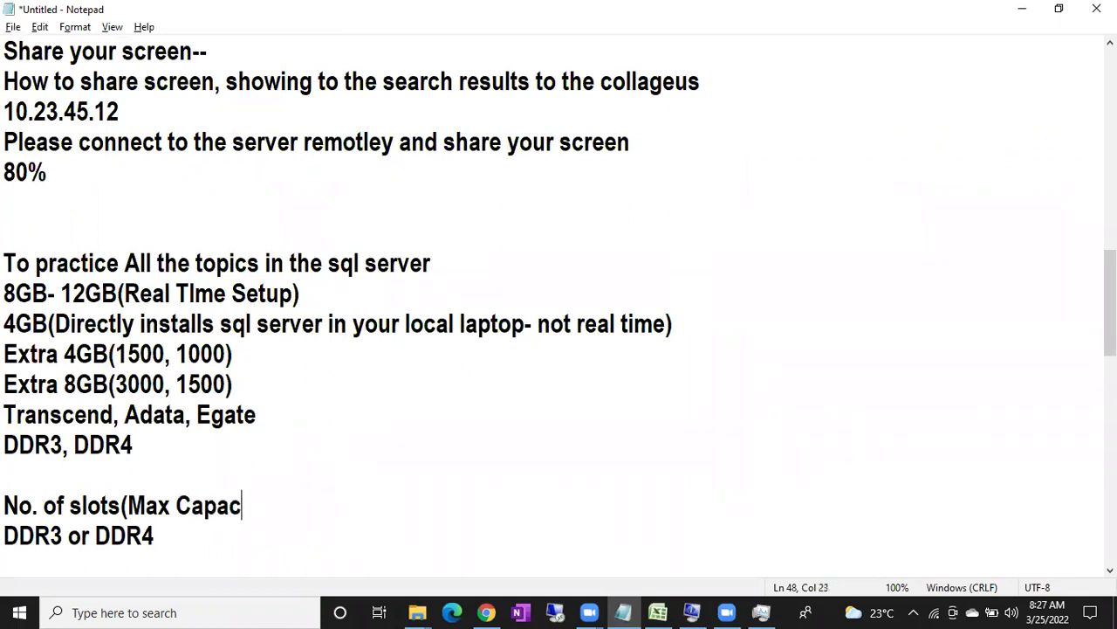
pyautogui.write('ity)')
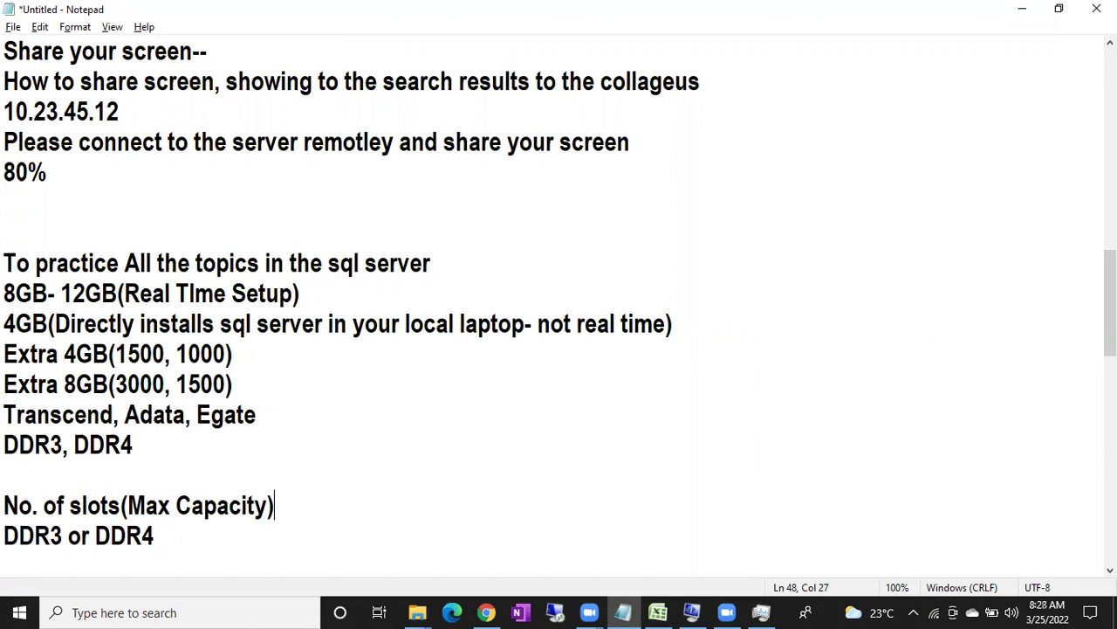
pyautogui.press('Home')
pyautogui.hotkey('ctrl', 'shift', 'Right')
pyautogui.hotkey('ctrl', 'shift', 'Right')
pyautogui.hotkey('ctrl', 'shift', 'Right')
pyautogui.moveTo(3, 535); pyautogui.dragTo(166, 535)
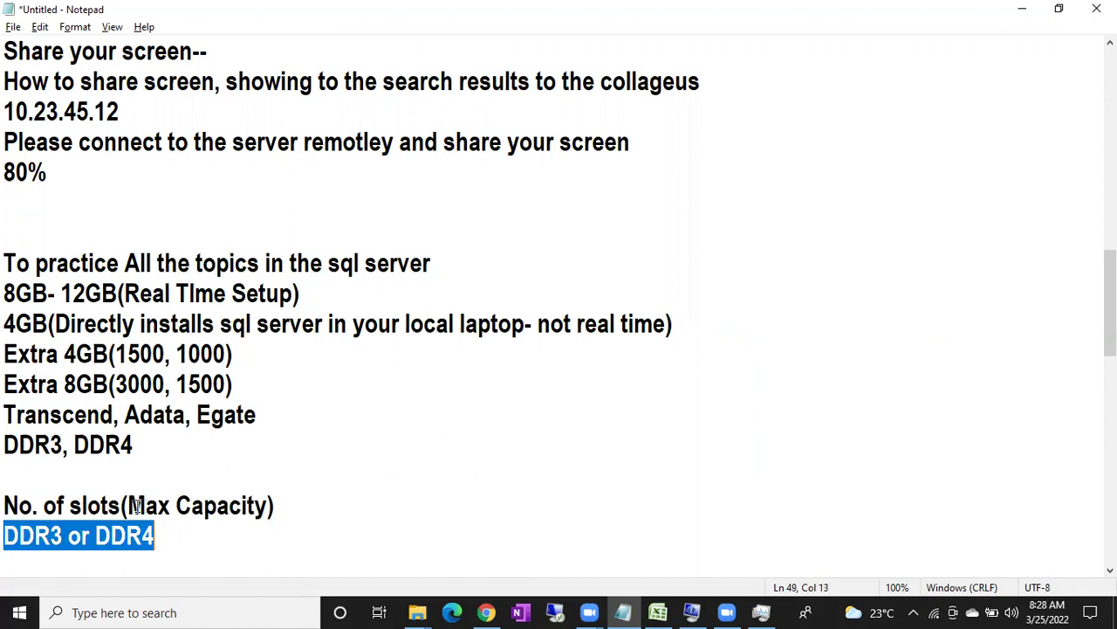
pyautogui.click(130, 507)
pyautogui.keyDown('shift'); pyautogui.click(272, 505); pyautogui.keyUp('shift')
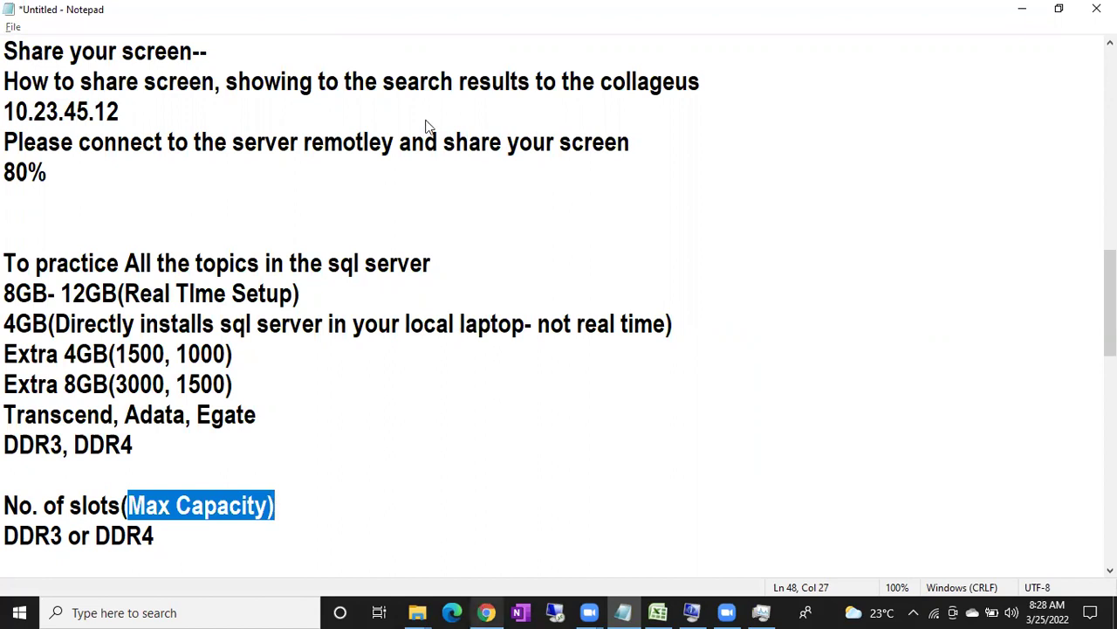
pyautogui.hotkey('alt', 'Tab')
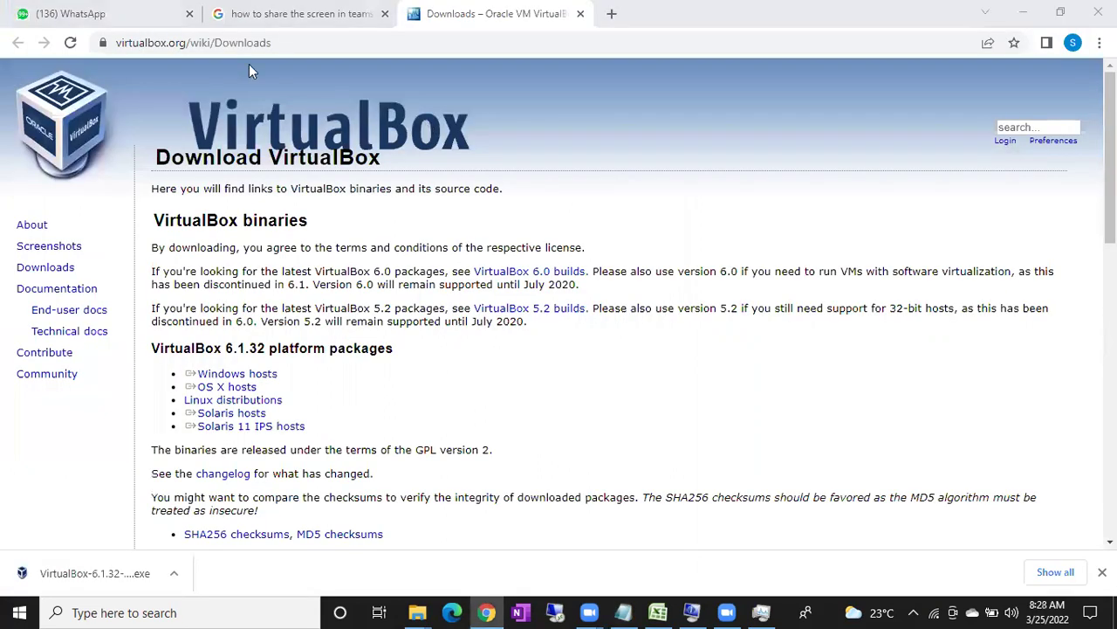
# - Google 'check ram capacity windows 10' and open Avast's How to Check RAM article in a new tab
pyautogui.click(262, 13)
pyautogui.click(70, 103)
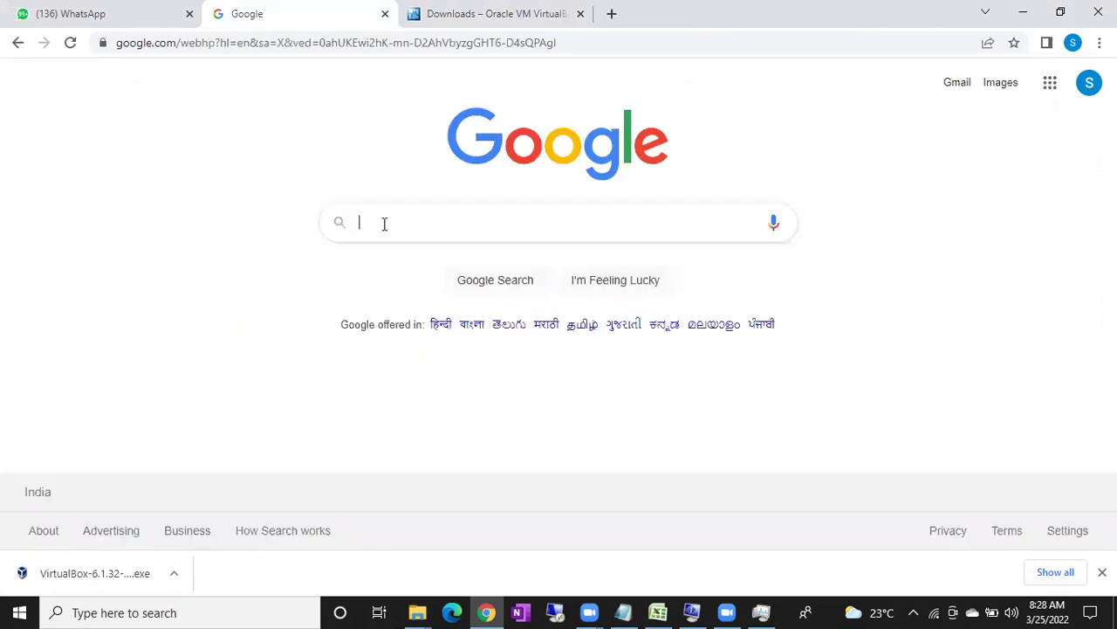
pyautogui.click(384, 224)
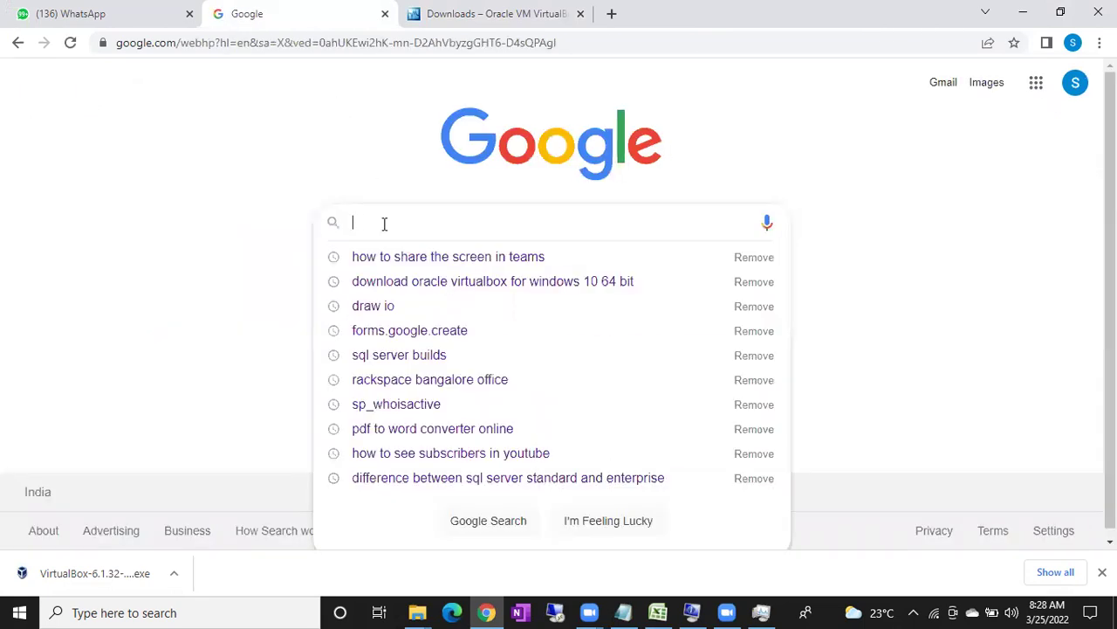
pyautogui.write('che')
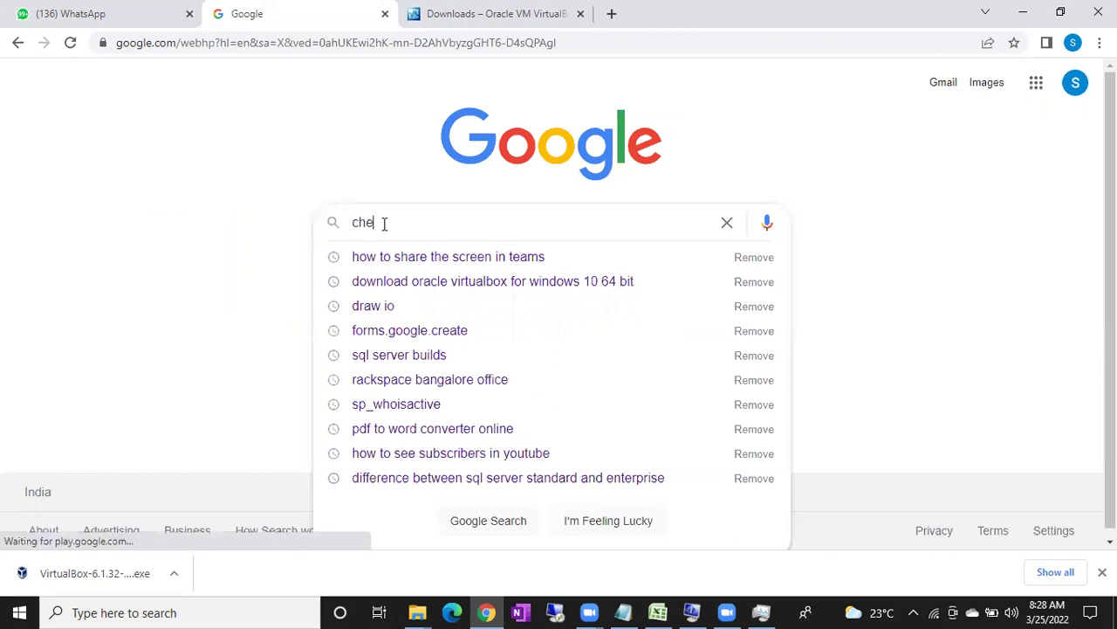
pyautogui.write('ck ram ca')
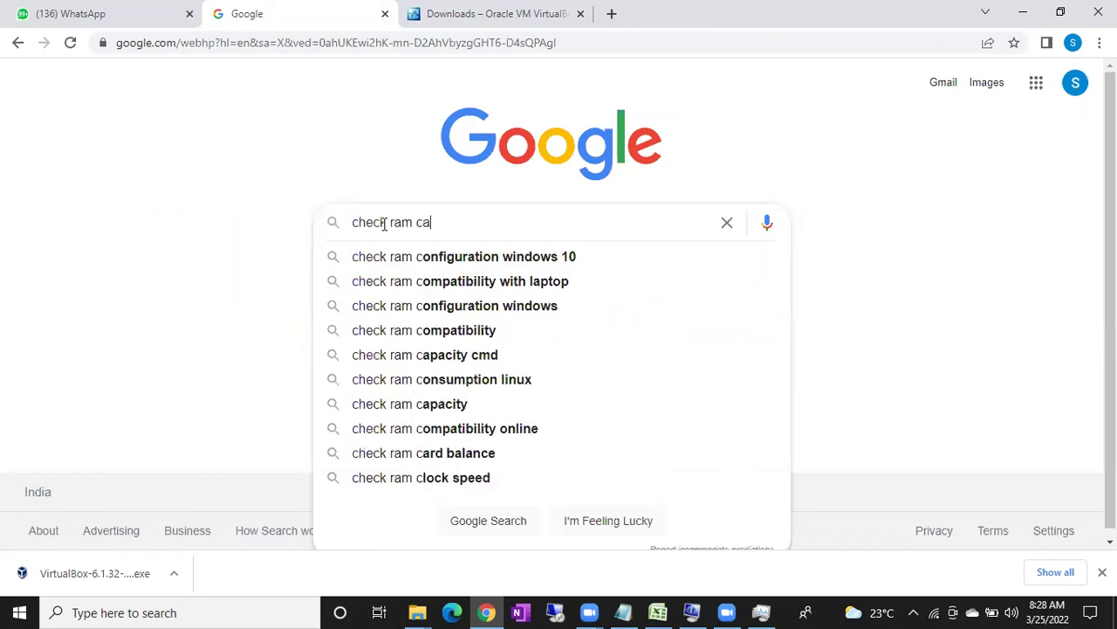
pyautogui.write('pa')
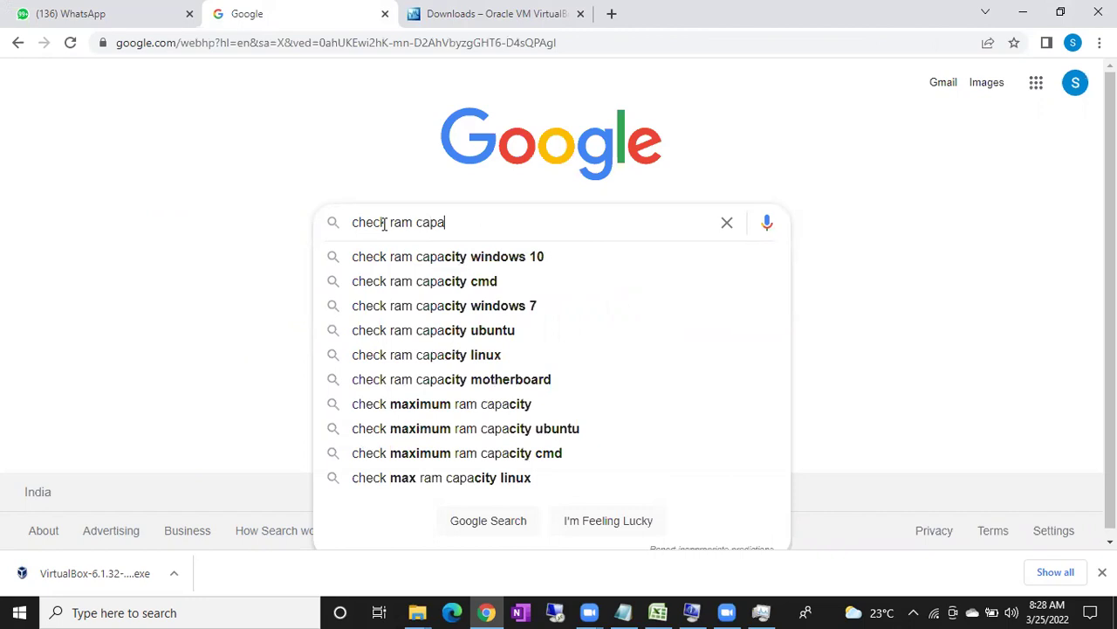
pyautogui.press('Down')
pyautogui.press('Return')
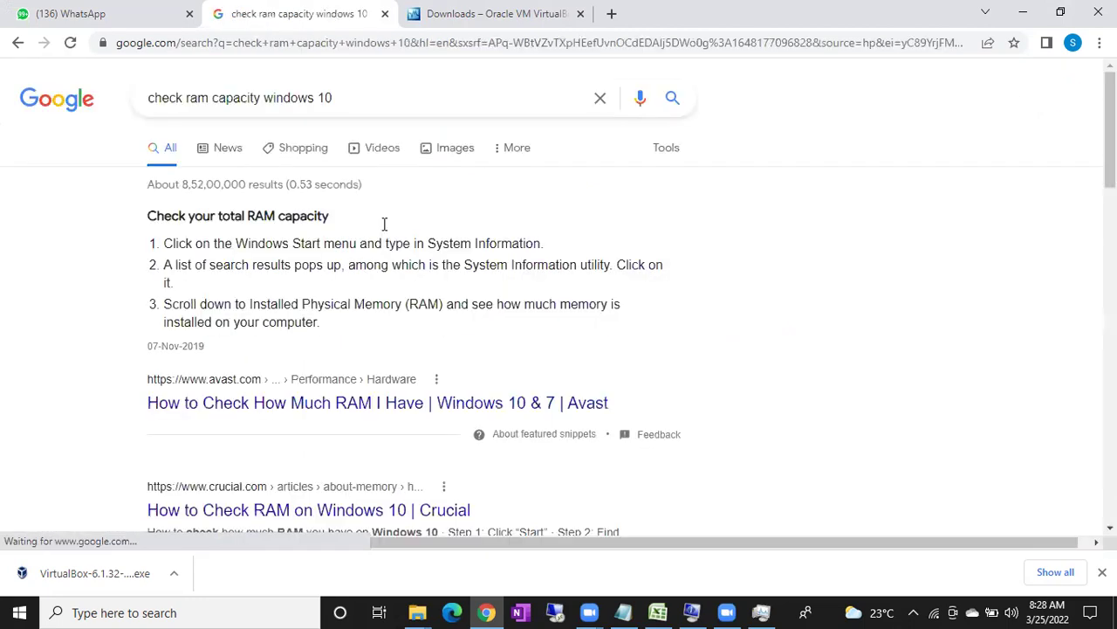
pyautogui.middleClick(286, 417)
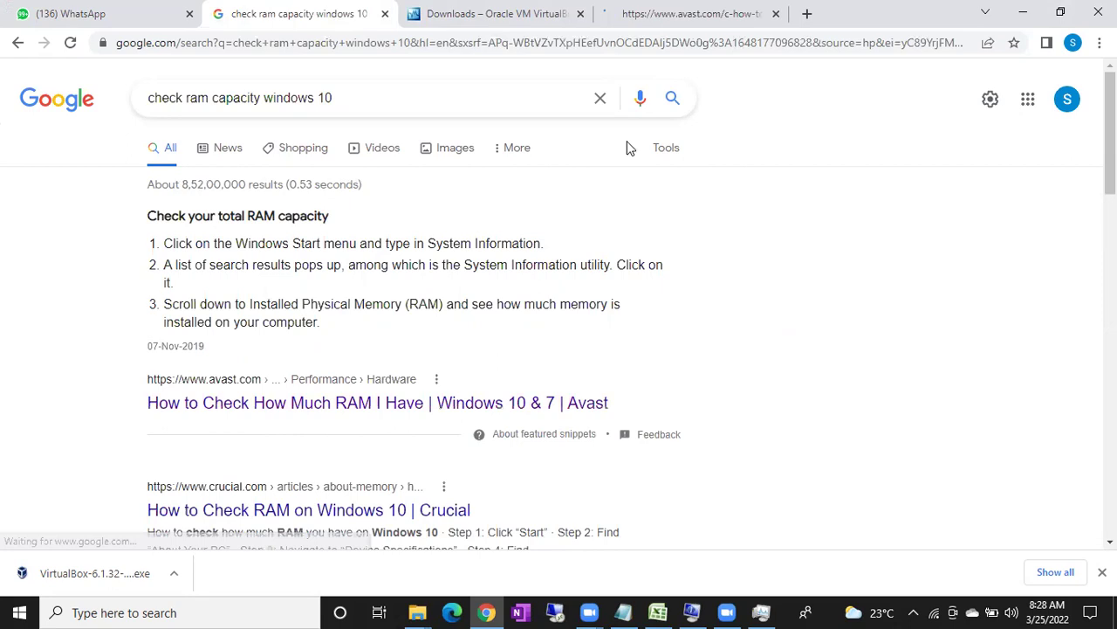
pyautogui.hotkey('ctrl', '4')
# - Scroll through the Avast article on checking how much RAM you have to its end
pyautogui.scroll(-5, 492, 356)
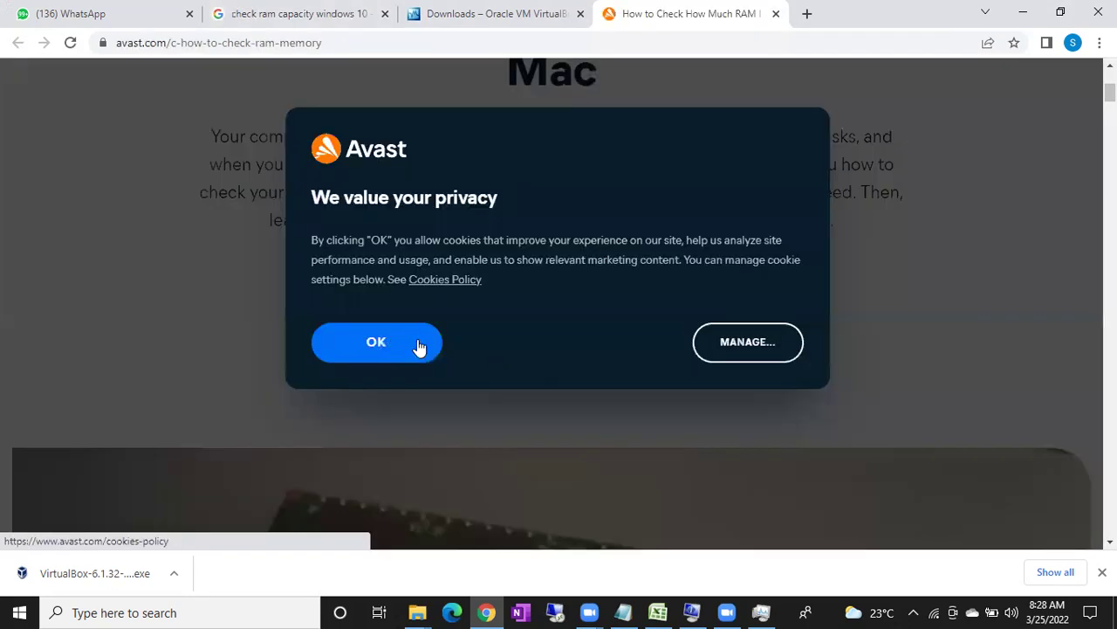
pyautogui.scroll(-5, 493, 407)
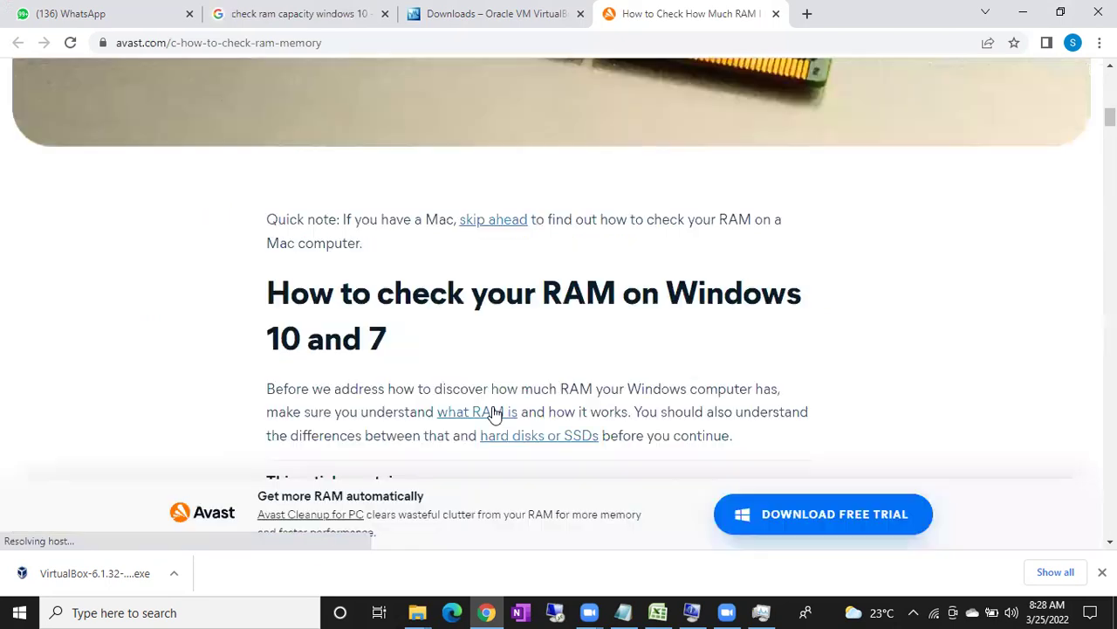
pyautogui.scroll(-5, 492, 407)
pyautogui.scroll(-2, 493, 407)
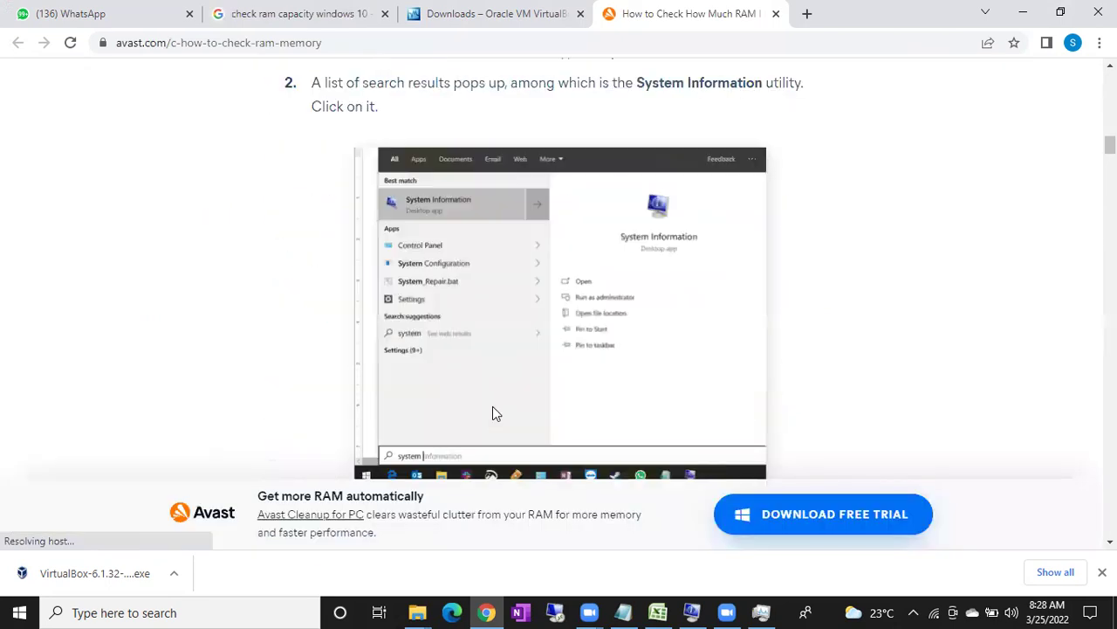
pyautogui.scroll(-4, 492, 407)
pyautogui.scroll(-1, 495, 413)
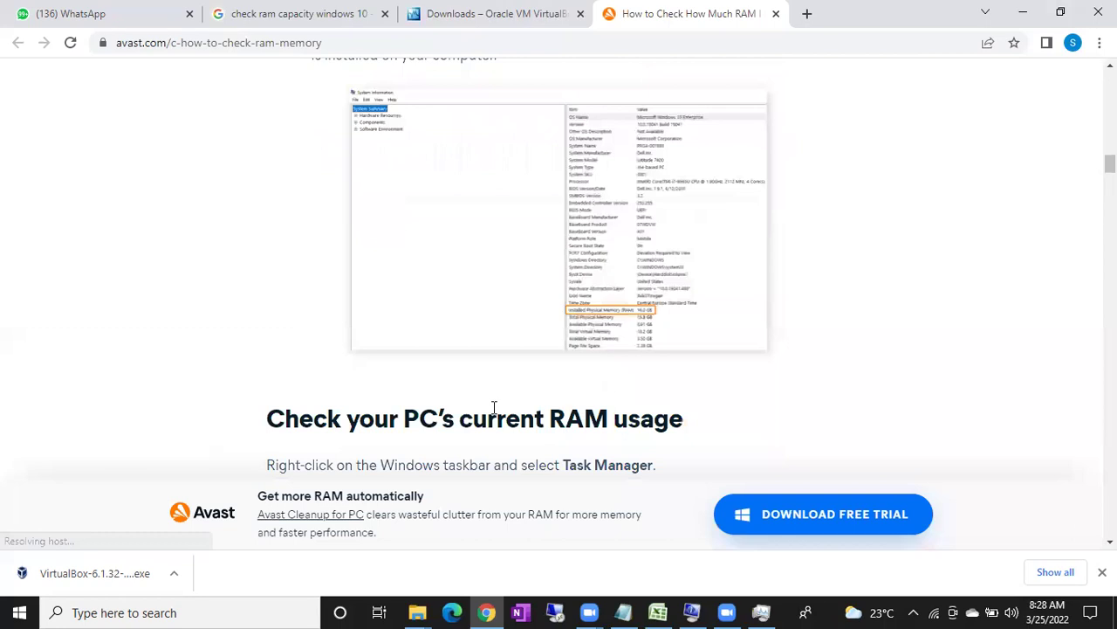
pyautogui.scroll(-1, 495, 411)
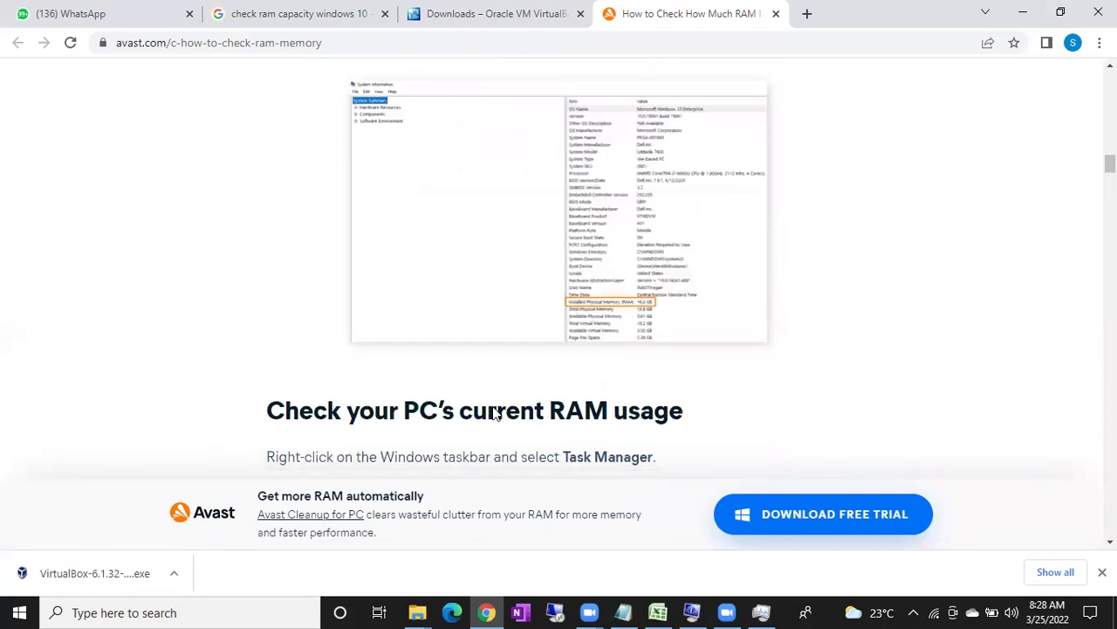
pyautogui.scroll(-1, 494, 414)
pyautogui.scroll(-2, 494, 414)
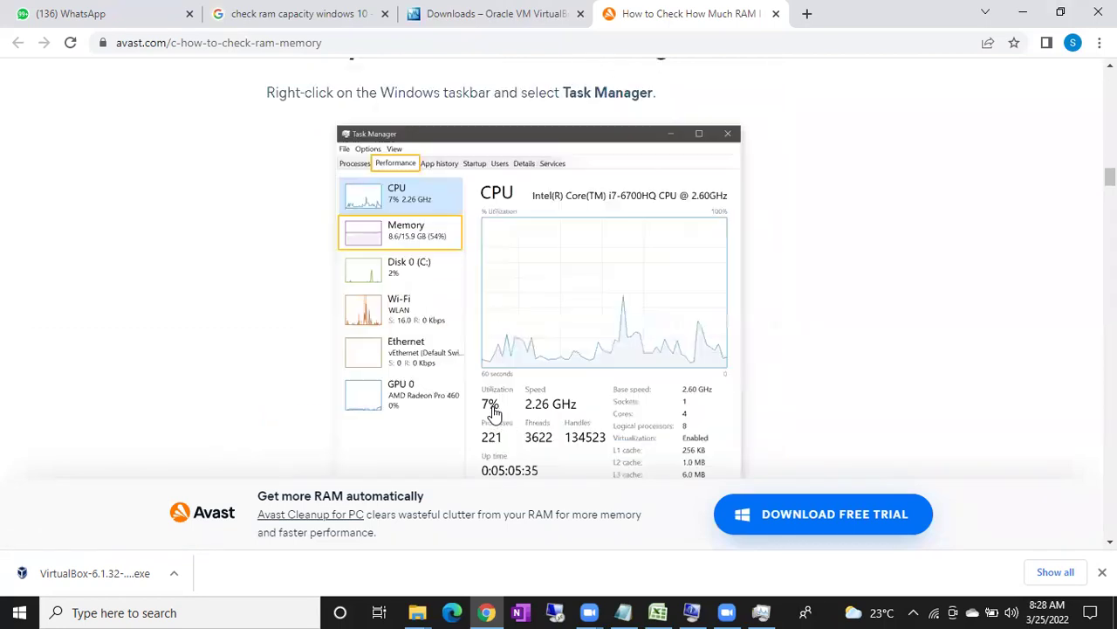
pyautogui.scroll(-1, 494, 414)
pyautogui.scroll(1, 494, 414)
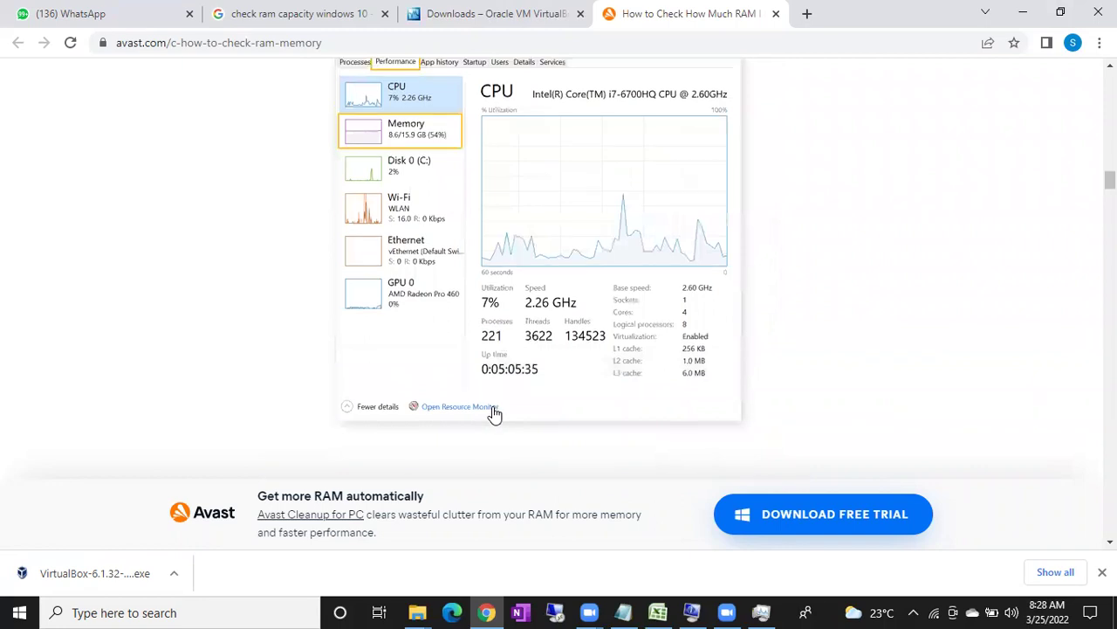
pyautogui.scroll(-3, 494, 414)
pyautogui.scroll(-3, 494, 414)
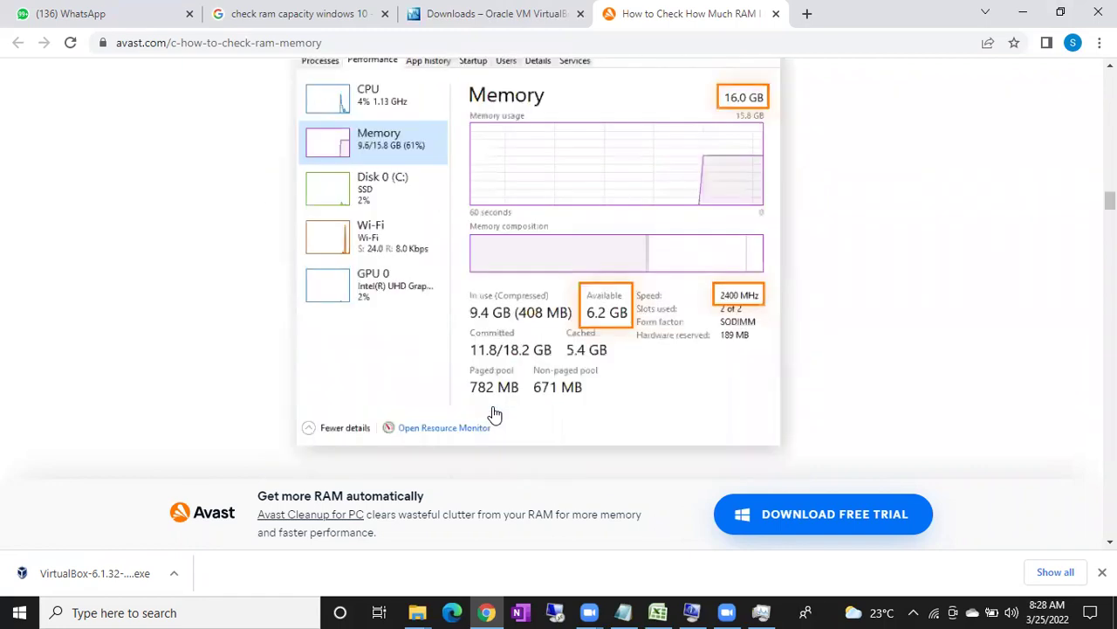
pyautogui.scroll(-2, 494, 413)
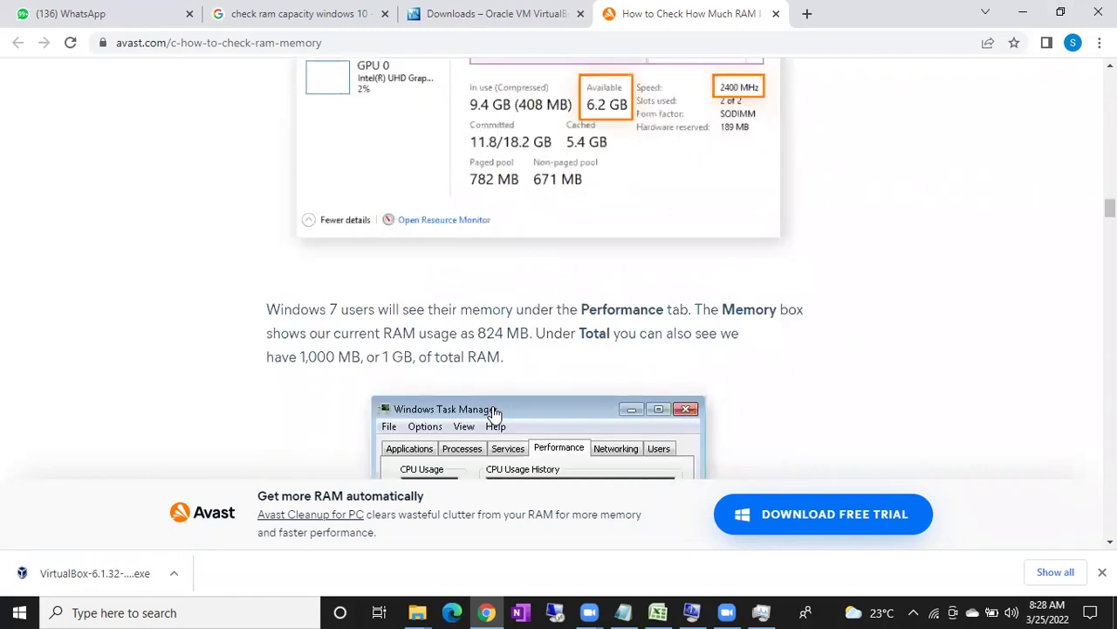
pyautogui.scroll(-2, 494, 414)
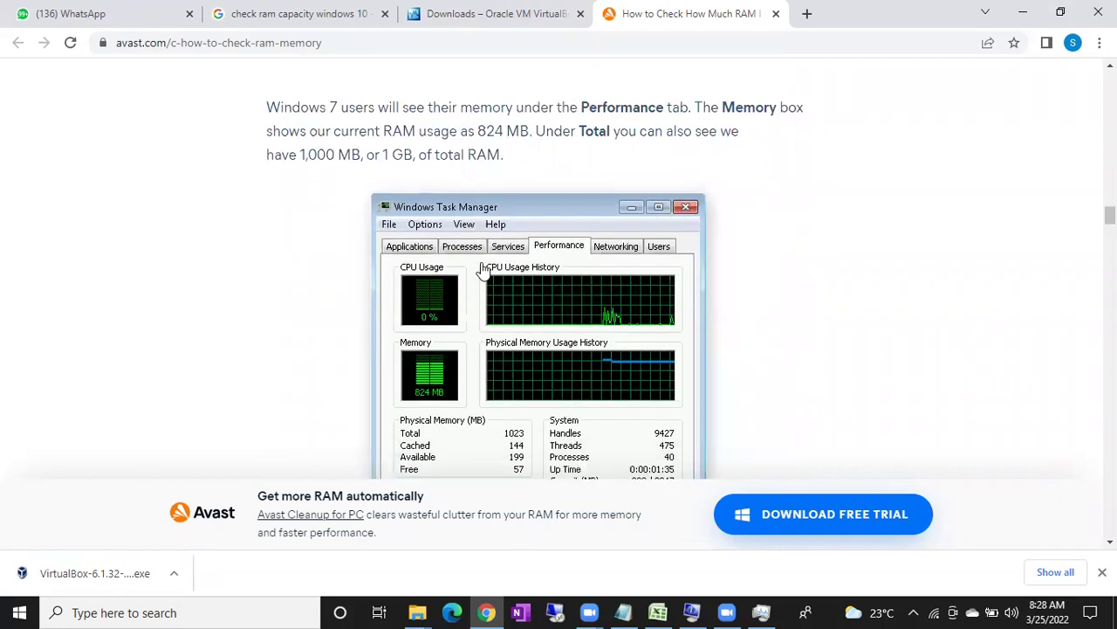
pyautogui.scroll(-1, 474, 300)
pyautogui.scroll(-1, 478, 309)
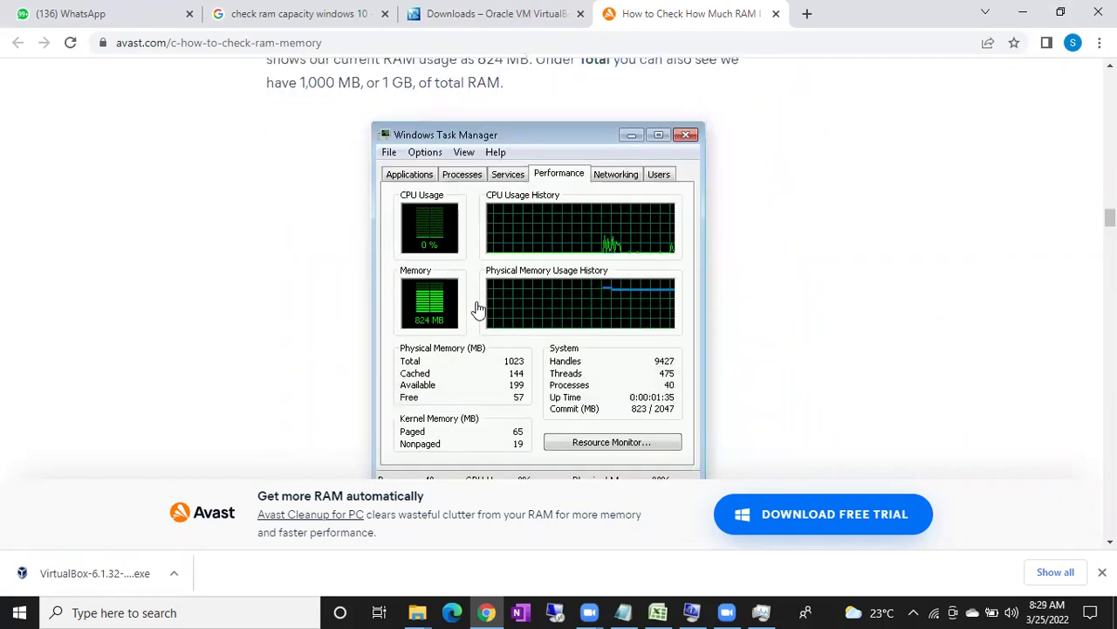
pyautogui.scroll(-1, 479, 310)
pyautogui.scroll(1, 474, 309)
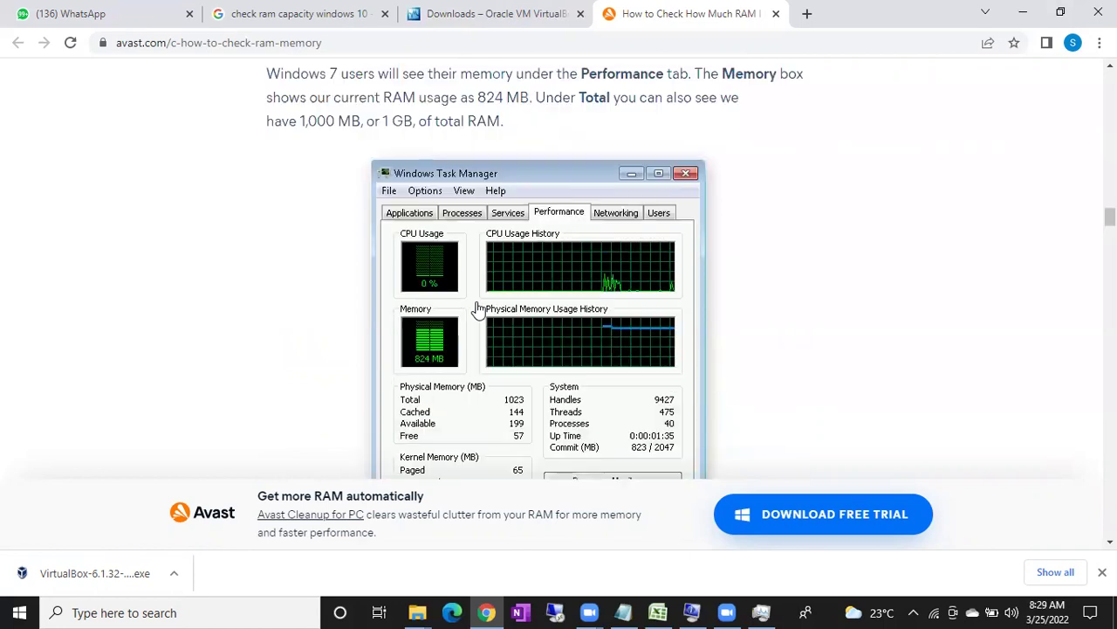
pyautogui.scroll(1, 438, 138)
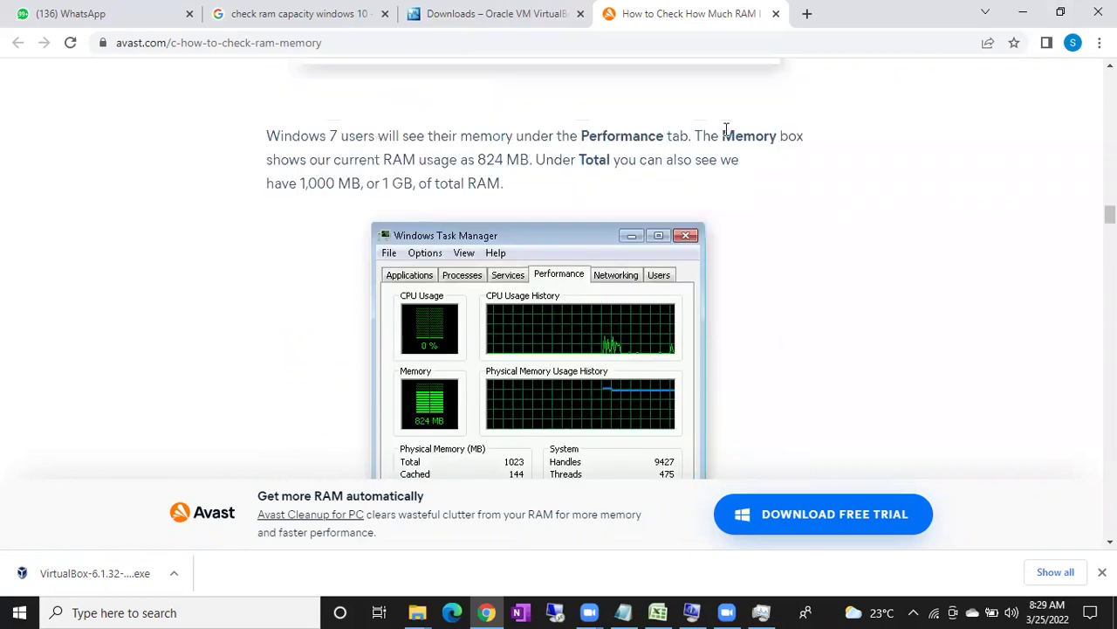
pyautogui.scroll(-10, 578, 190)
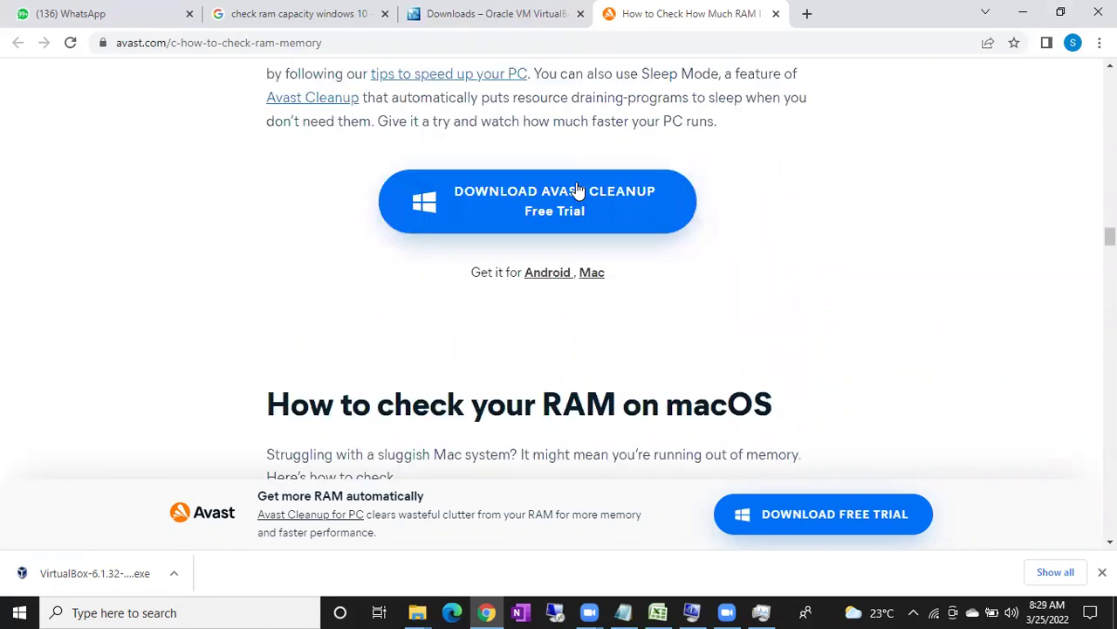
pyautogui.scroll(-5, 578, 190)
pyautogui.scroll(-1, 578, 190)
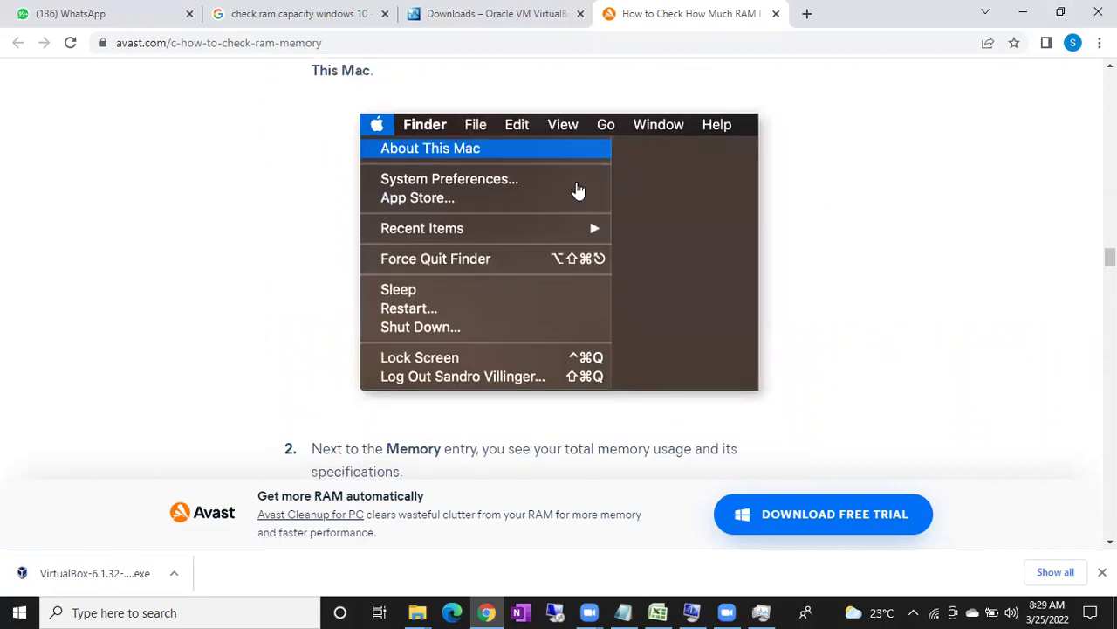
pyautogui.scroll(-5, 578, 190)
pyautogui.scroll(-5, 578, 191)
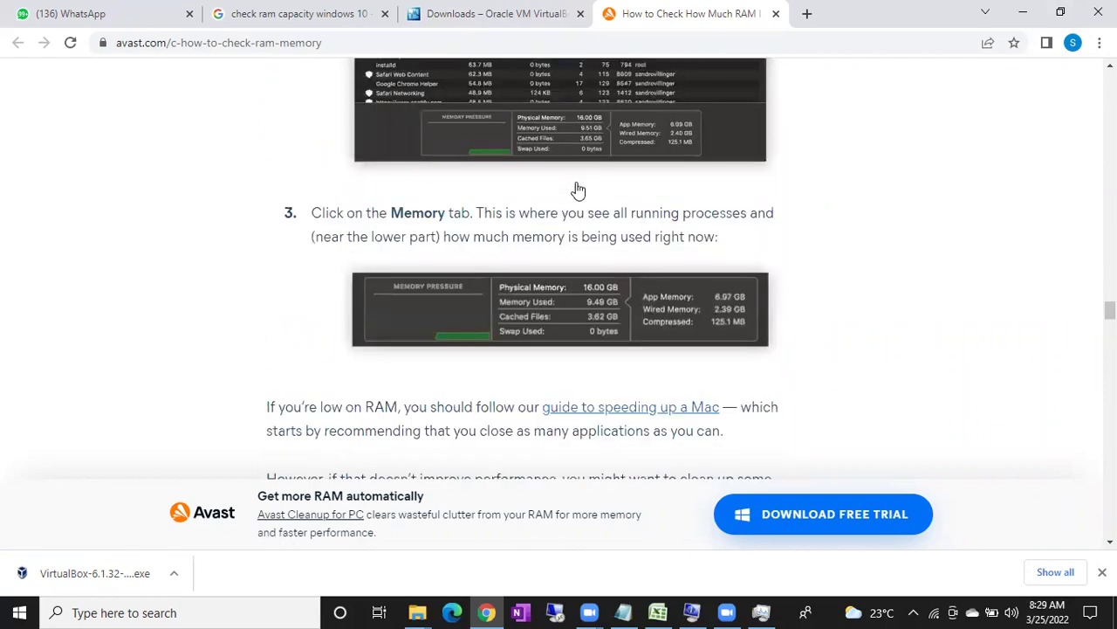
pyautogui.scroll(-5, 578, 190)
pyautogui.scroll(-5, 578, 190)
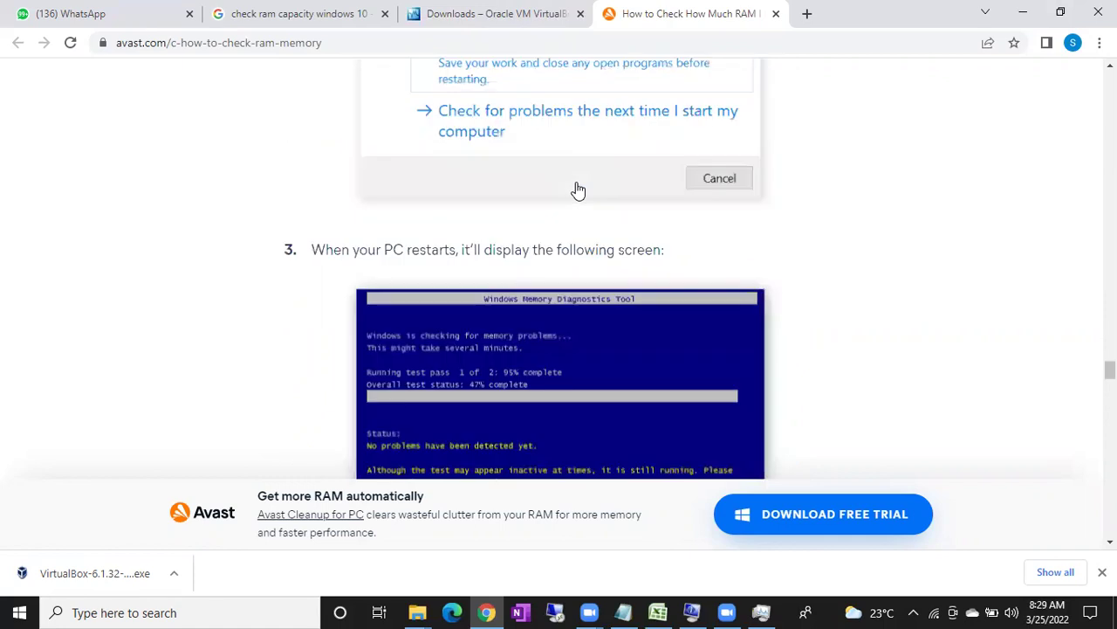
pyautogui.scroll(-10, 578, 190)
pyautogui.scroll(8, 578, 191)
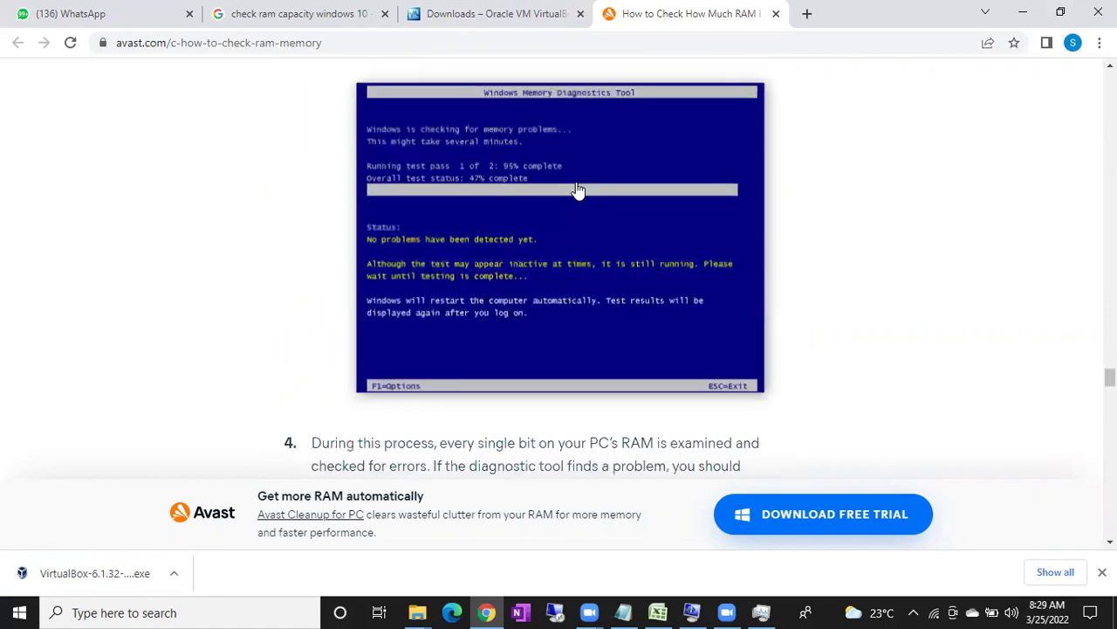
pyautogui.scroll(-5, 578, 190)
pyautogui.scroll(-3, 578, 185)
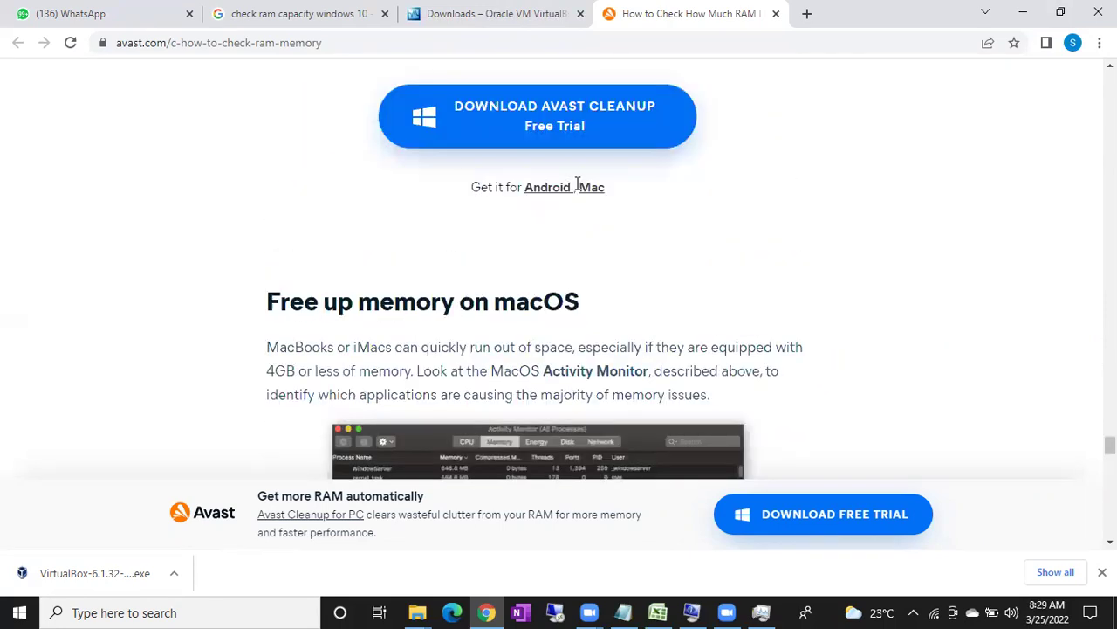
pyautogui.scroll(-5, 576, 187)
pyautogui.scroll(-5, 576, 188)
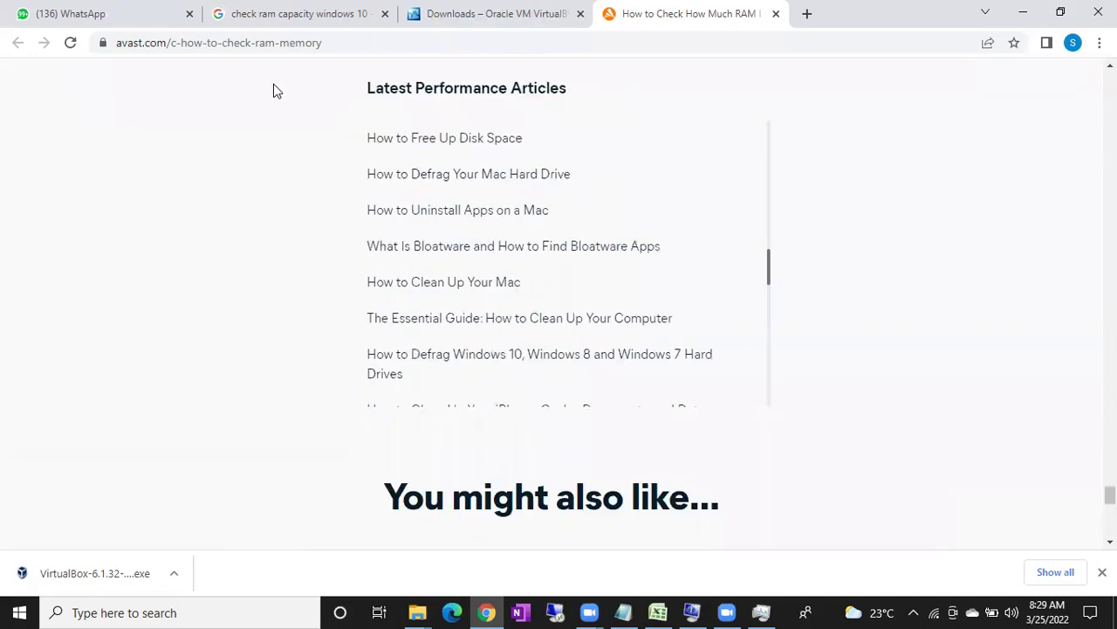
# - Back on the Google results, search for 'command check ram windows'
pyautogui.hotkey('ctrl', 'shift', 'Tab')
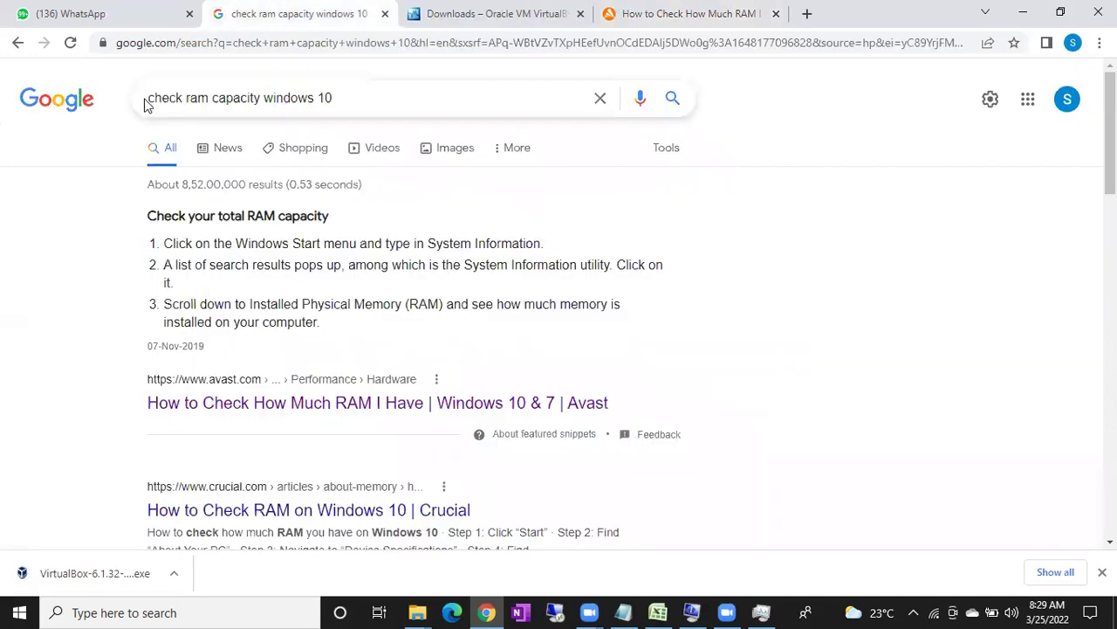
pyautogui.click(152, 98)
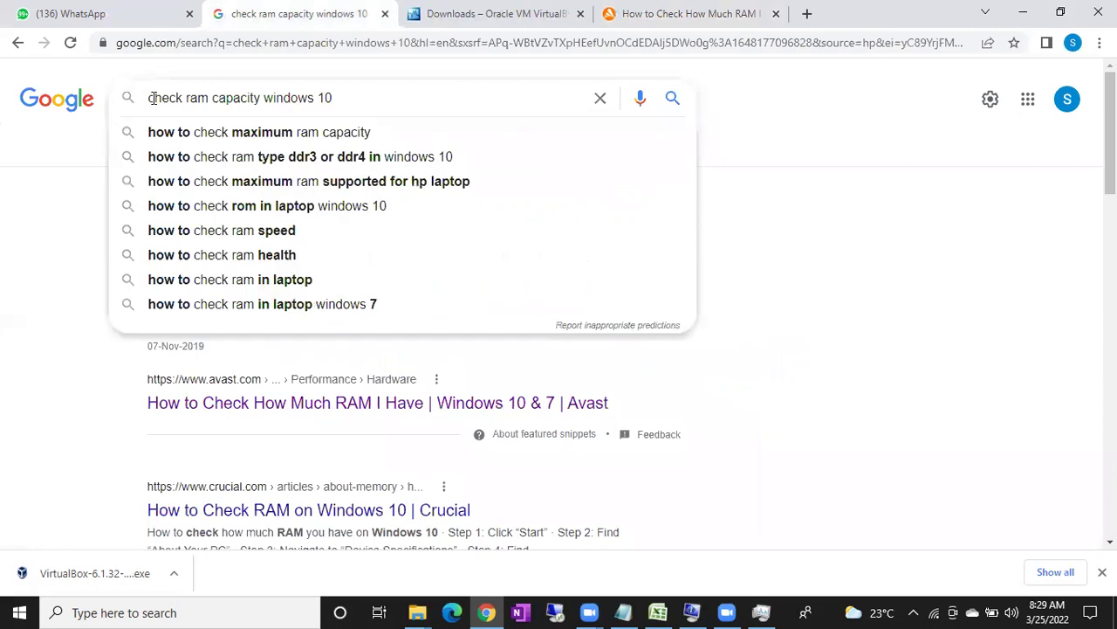
pyautogui.write('H')
pyautogui.write('ooma')
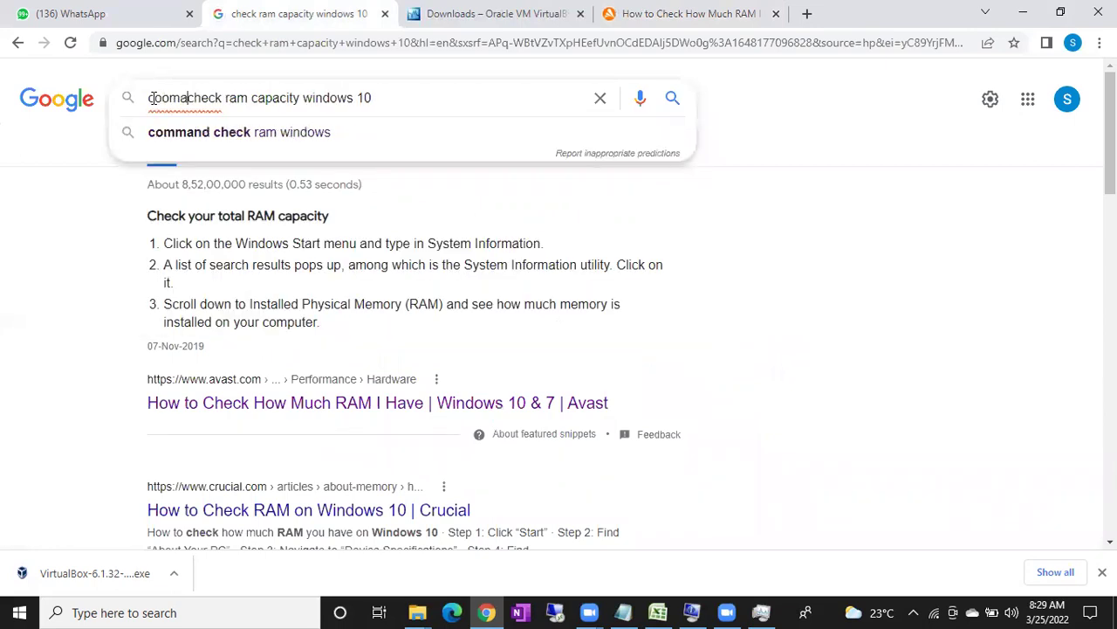
pyautogui.press('BackSpace')
pyautogui.press('BackSpace')
pyautogui.press('BackSpace')
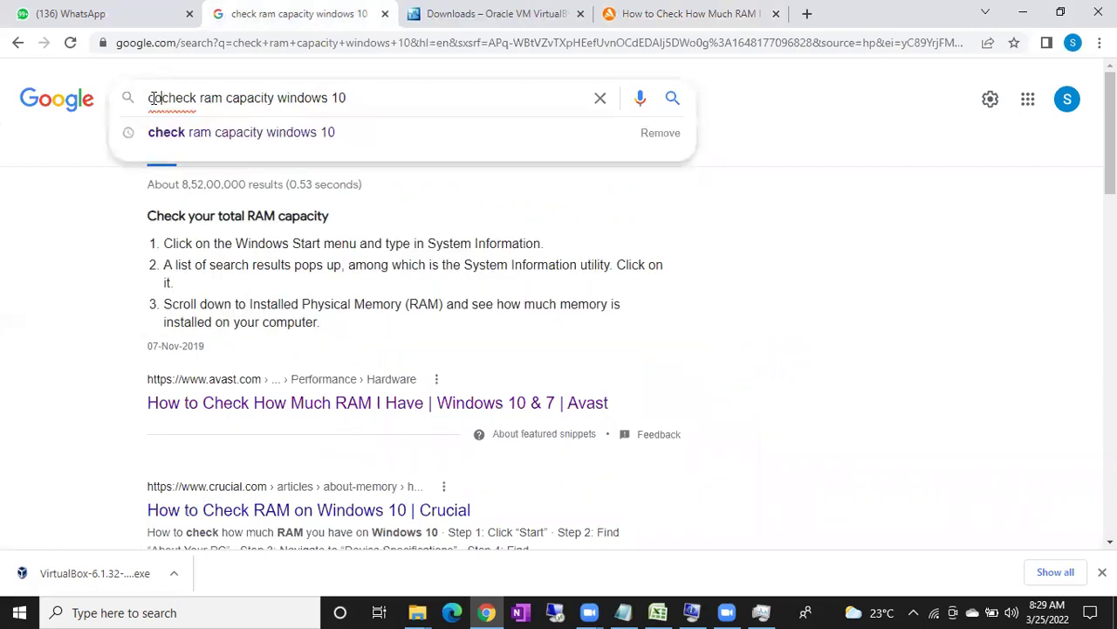
pyautogui.write('mm')
pyautogui.press('Down')
pyautogui.press('Return')
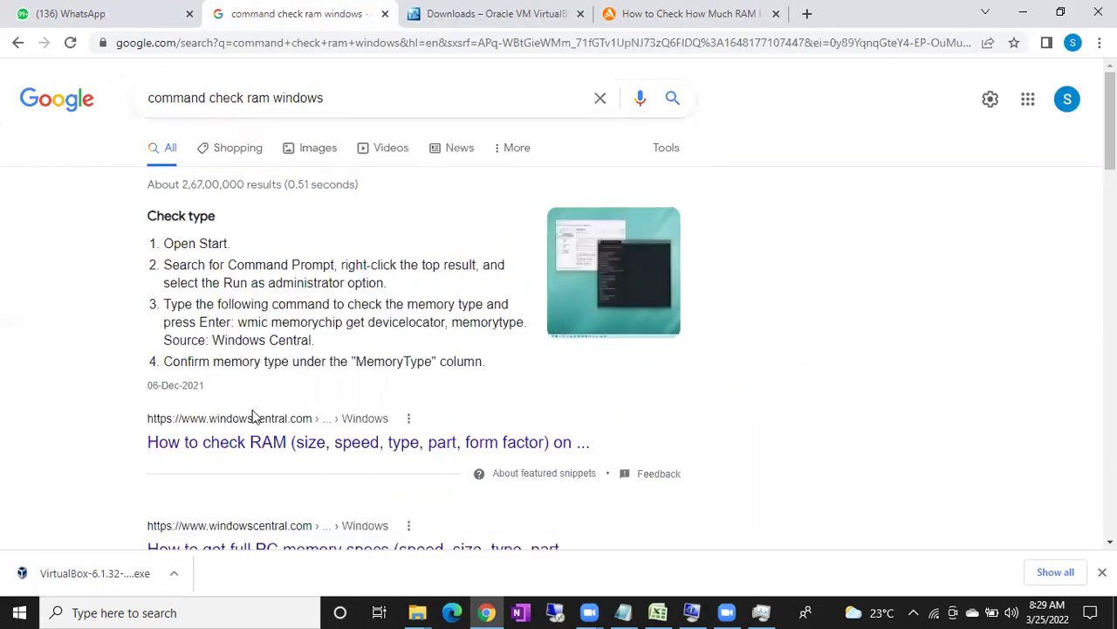
# - Open the Windows Central RAM guide in a new tab and select the wmic manufacturer command
pyautogui.rightClick(253, 447)
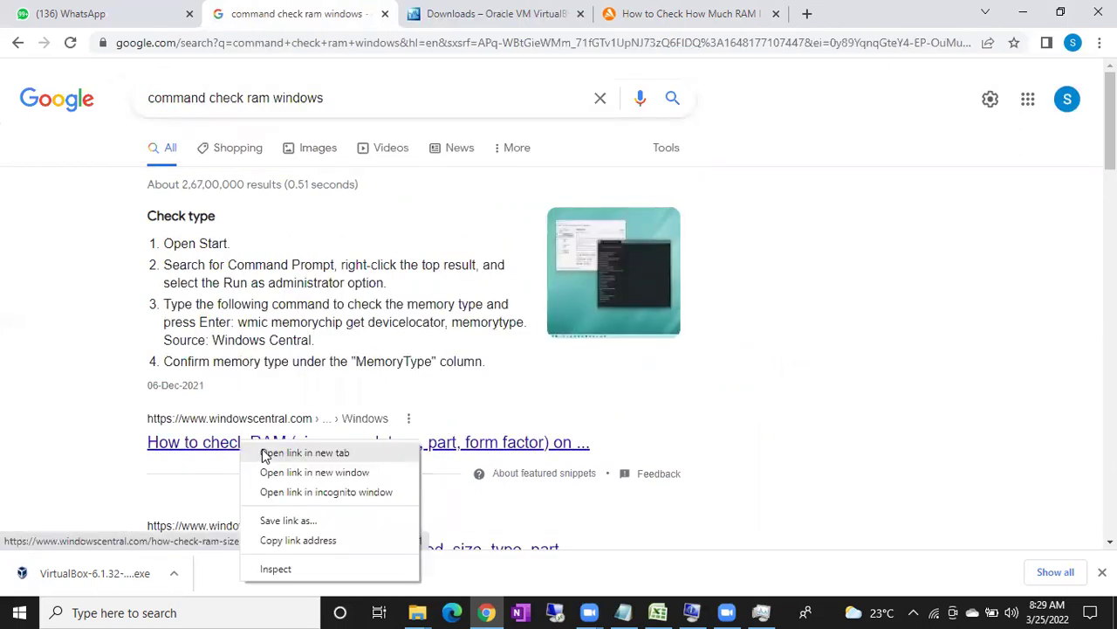
pyautogui.click(382, 454)
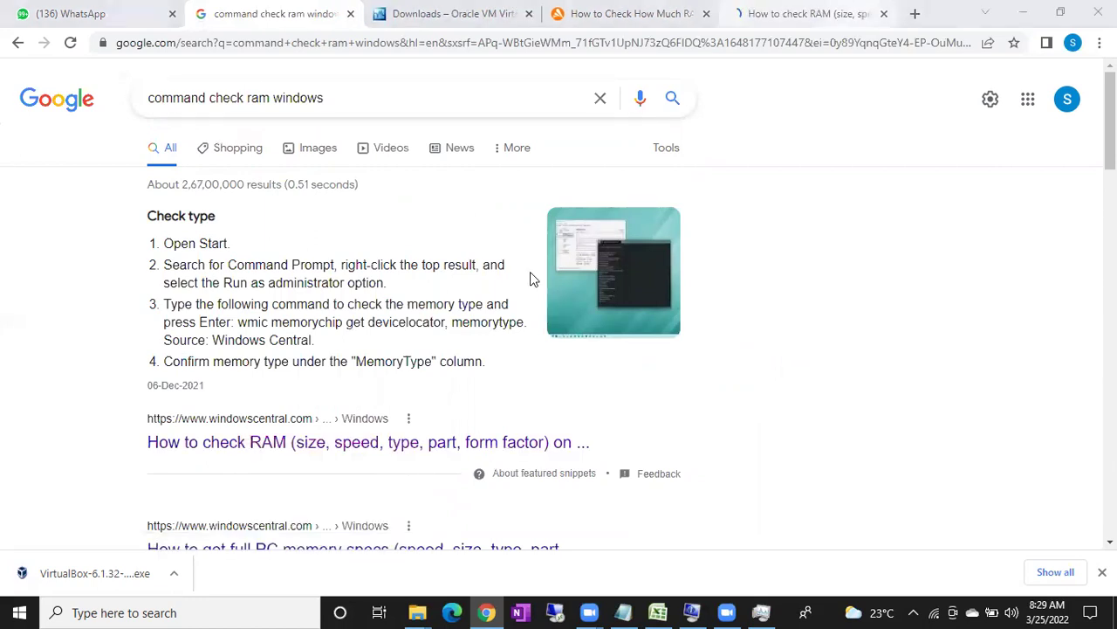
pyautogui.hotkey('ctrl', '9')
pyautogui.scroll(-5, 409, 318)
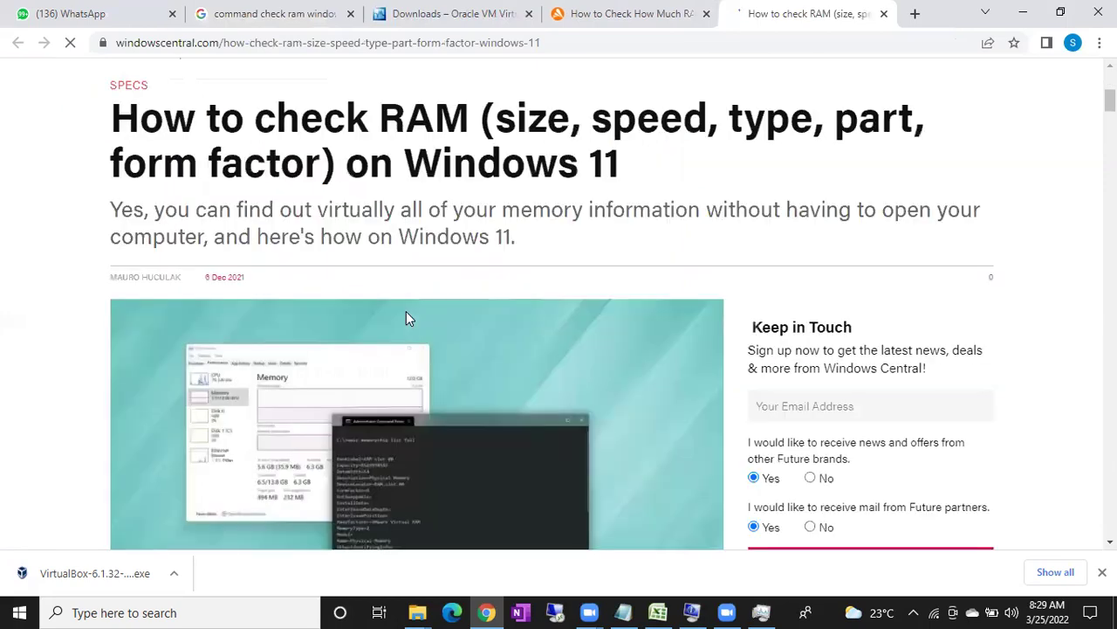
pyautogui.scroll(-5, 406, 314)
pyautogui.scroll(-5, 406, 318)
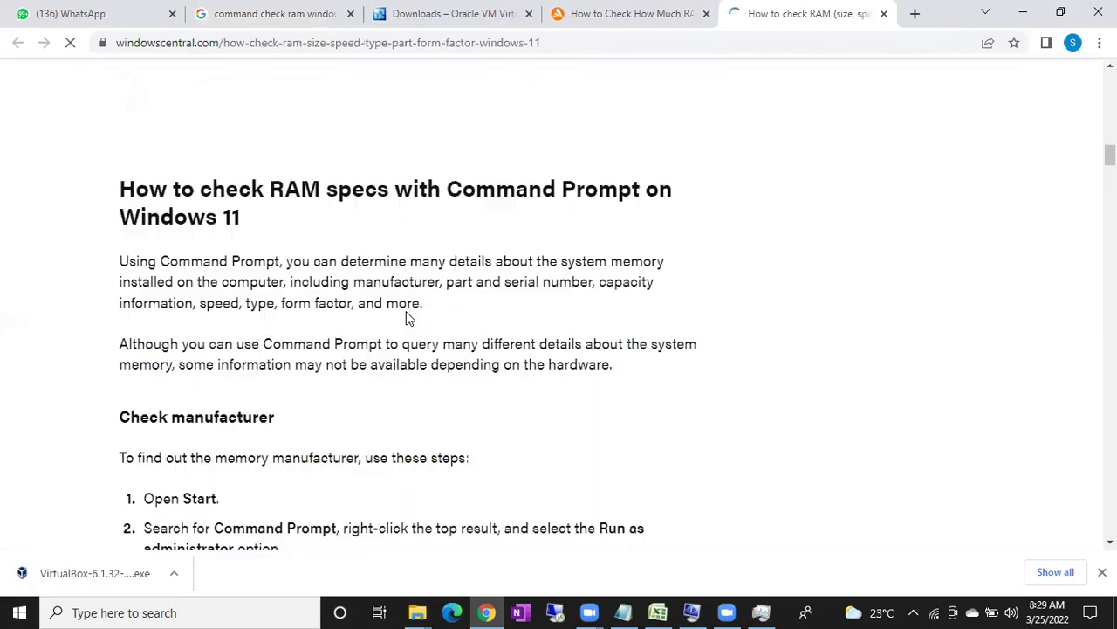
pyautogui.scroll(-5, 406, 319)
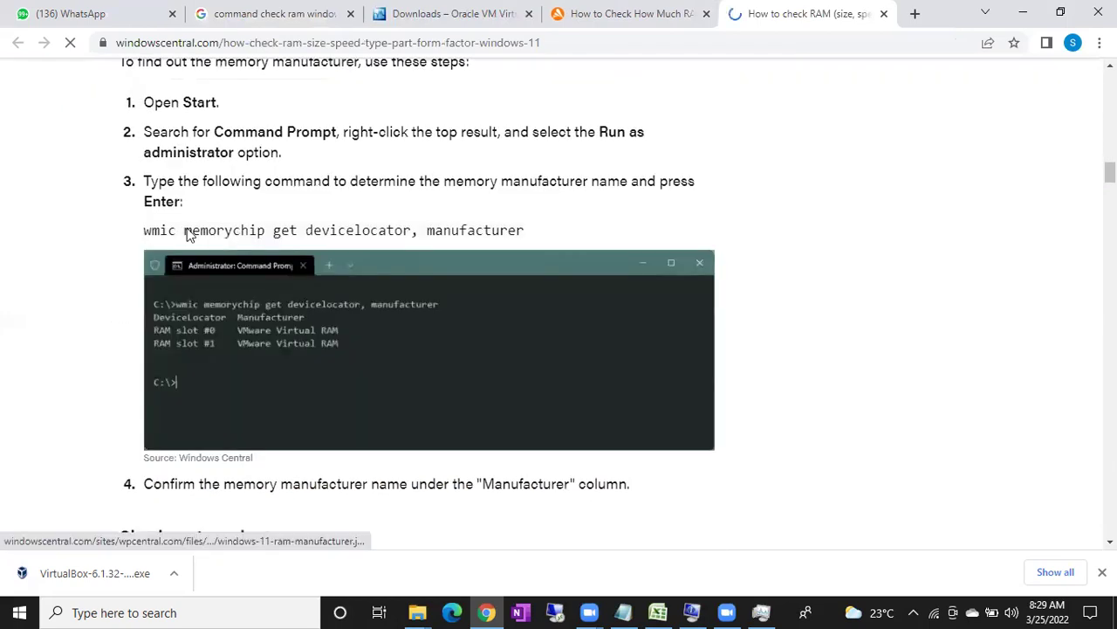
pyautogui.moveTo(152, 229); pyautogui.dragTo(477, 232)
# - Select the guide's serial number command and then the wmic capacity command
pyautogui.scroll(-5, 477, 242)
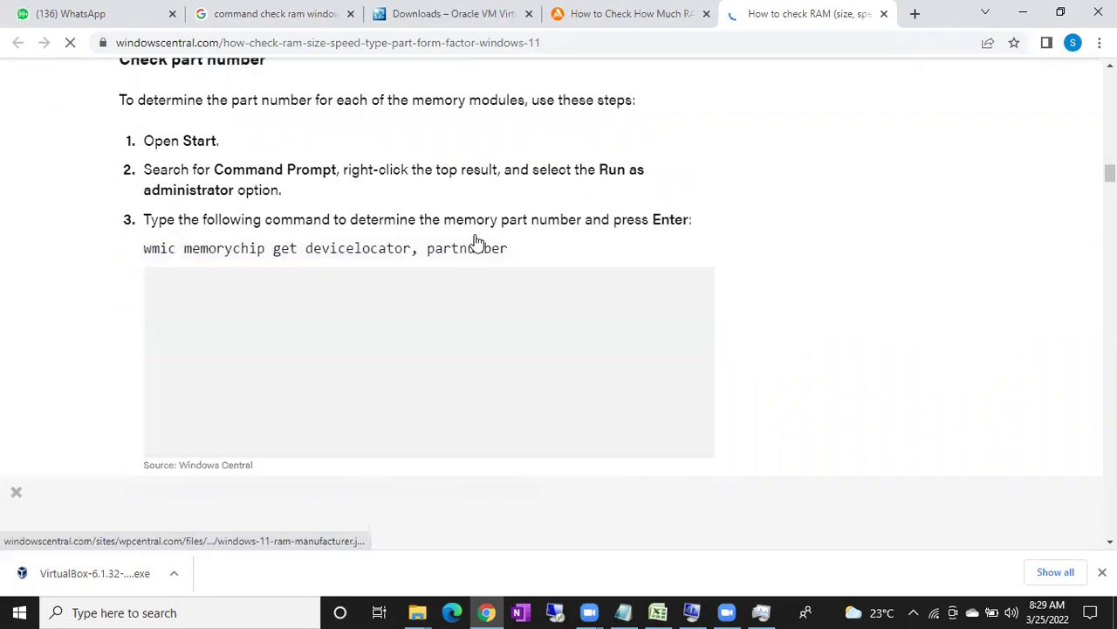
pyautogui.scroll(-6, 477, 241)
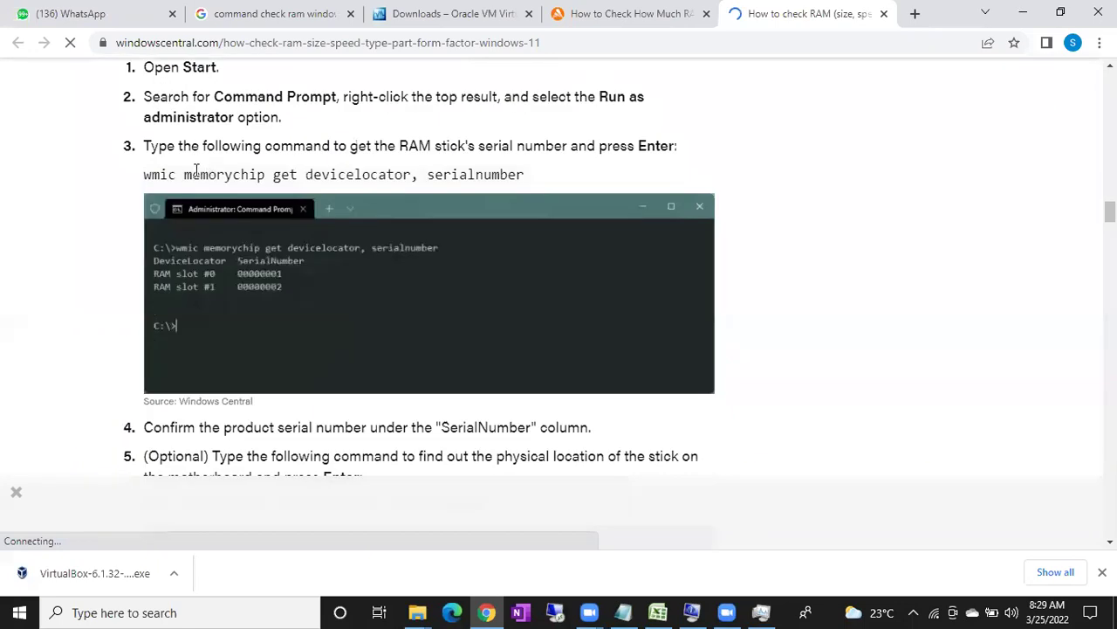
pyautogui.moveTo(192, 173); pyautogui.dragTo(420, 180)
pyautogui.scroll(-8, 420, 181)
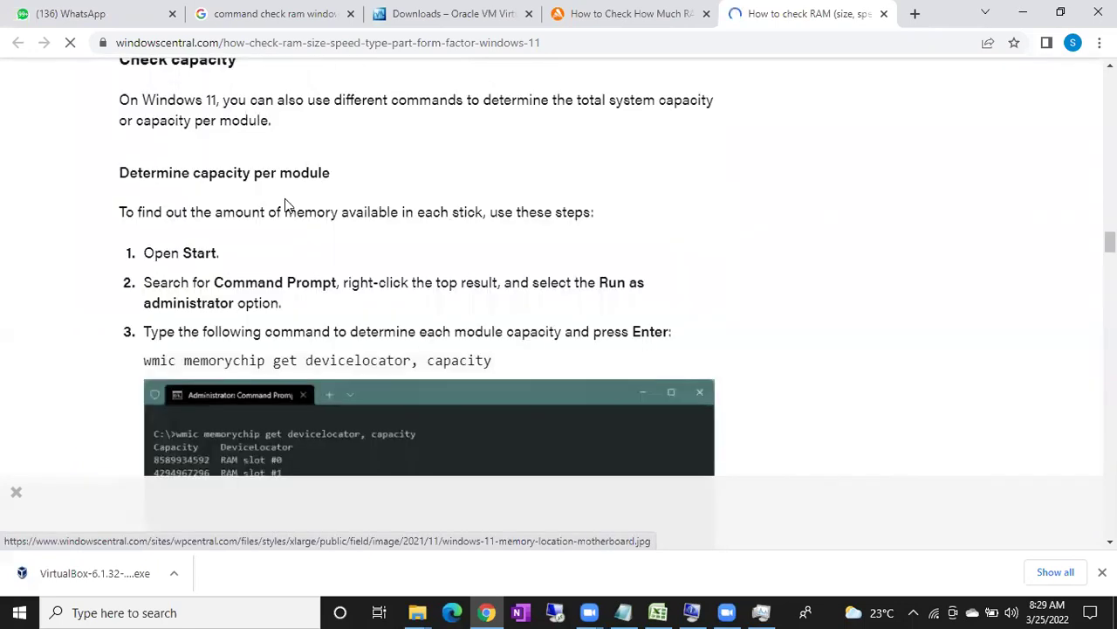
pyautogui.scroll(3, 286, 205)
pyautogui.scroll(-3, 287, 205)
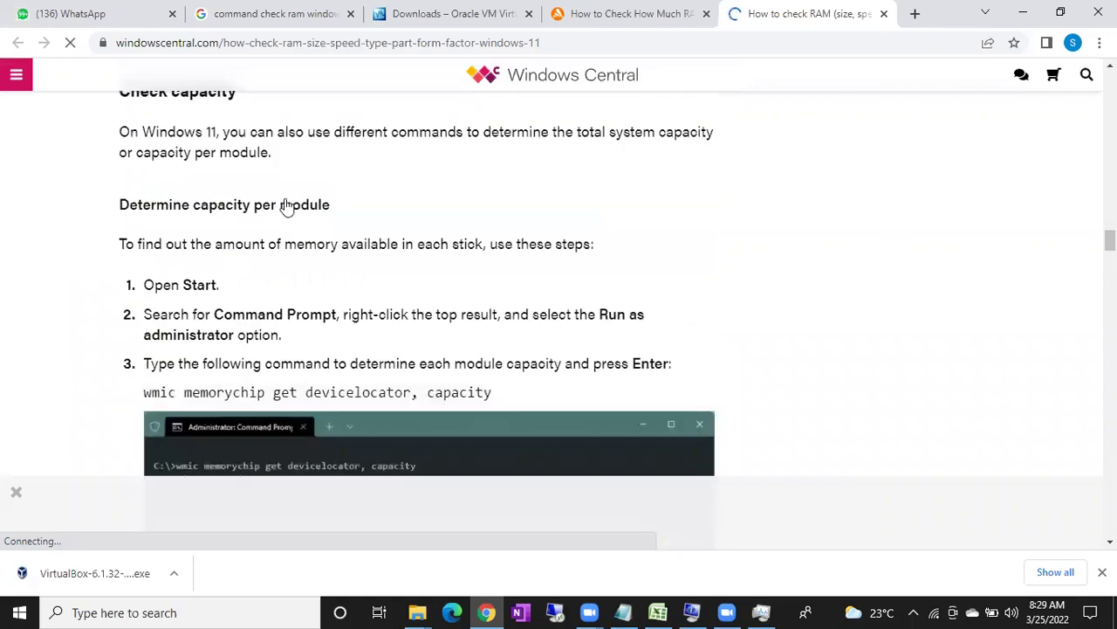
pyautogui.scroll(-3, 150, 179)
pyautogui.moveTo(147, 180); pyautogui.dragTo(474, 179)
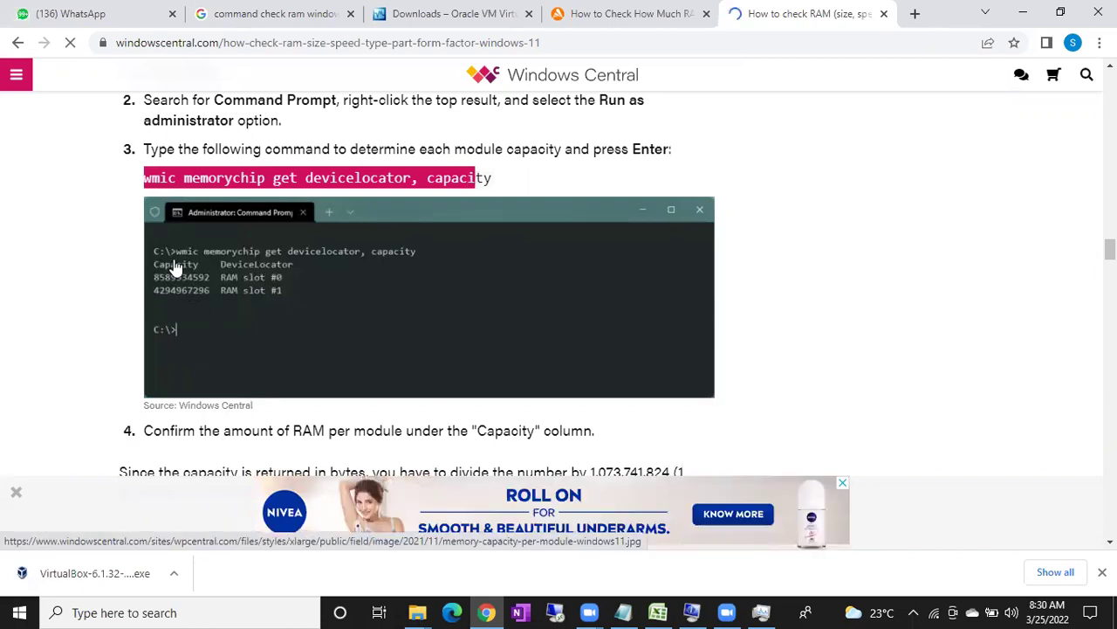
# - Read down to the total-RAM command and select the article's web address
pyautogui.scroll(-1, 197, 304)
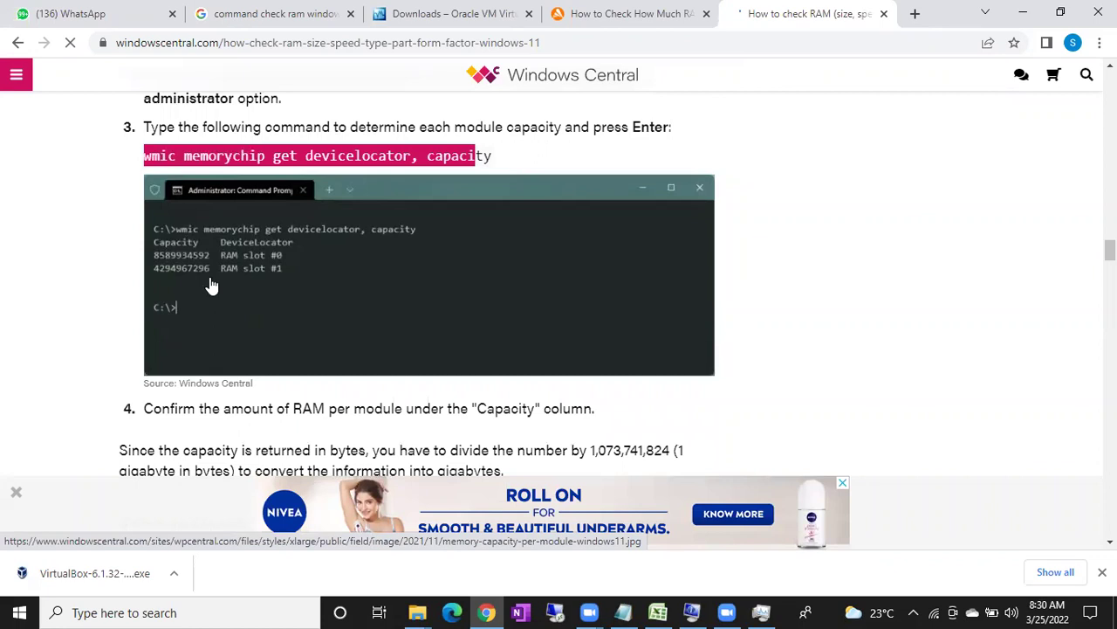
pyautogui.scroll(-3, 209, 284)
pyautogui.scroll(-2, 209, 284)
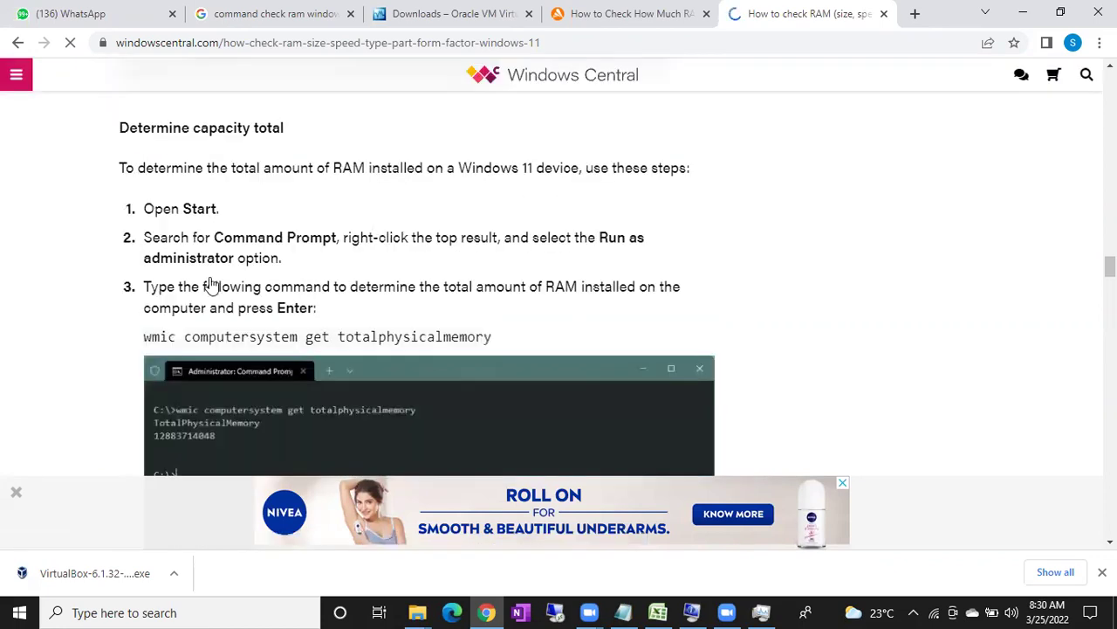
pyautogui.scroll(-2, 211, 286)
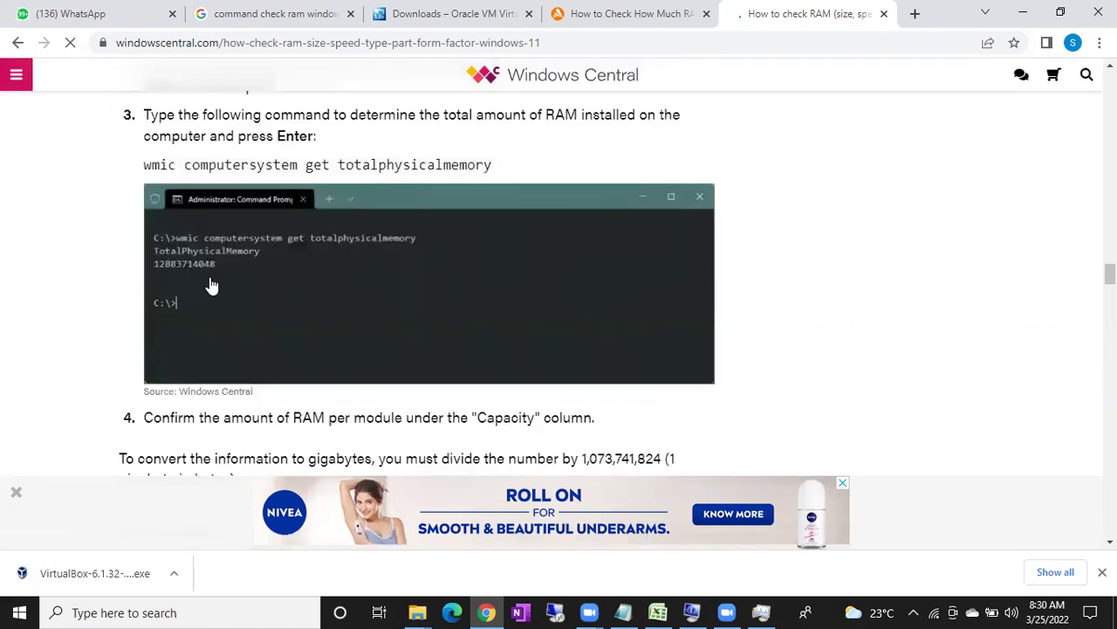
pyautogui.click(340, 44)
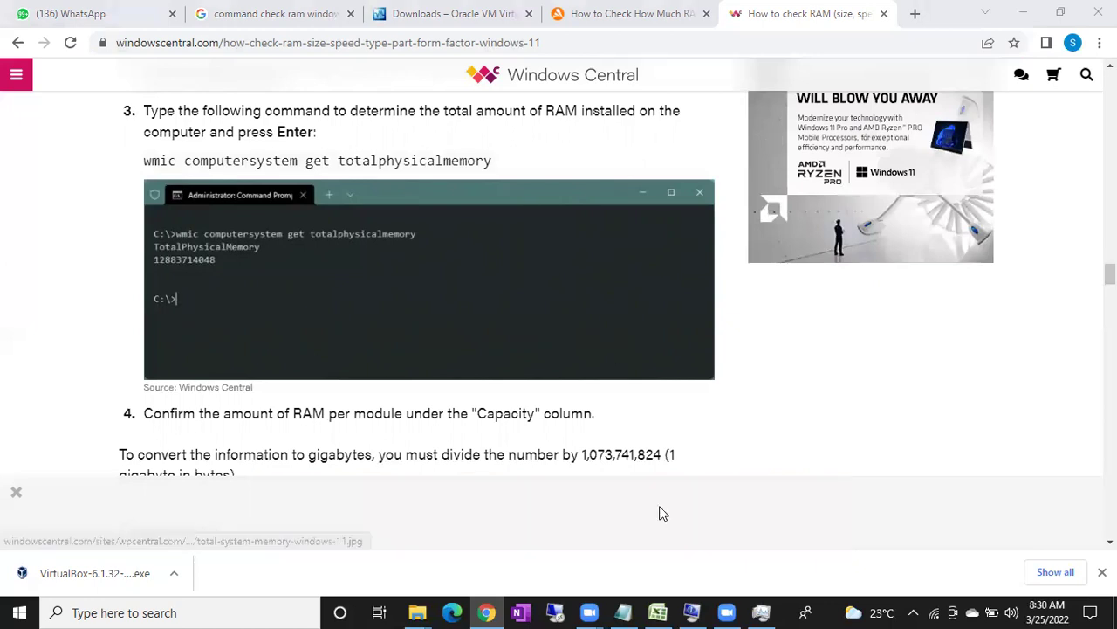
# - Bring up Notepad, look over the RAM lines above the Step list, then show the desktop
pyautogui.click(635, 611)
pyautogui.scroll(-8, 545, 506)
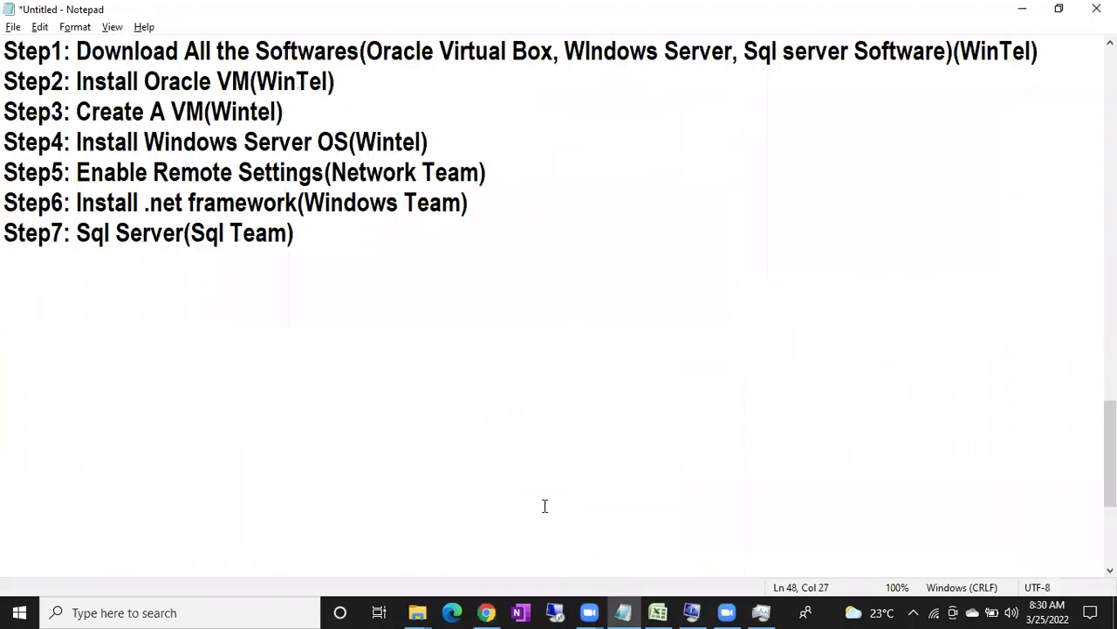
pyautogui.scroll(4, 544, 506)
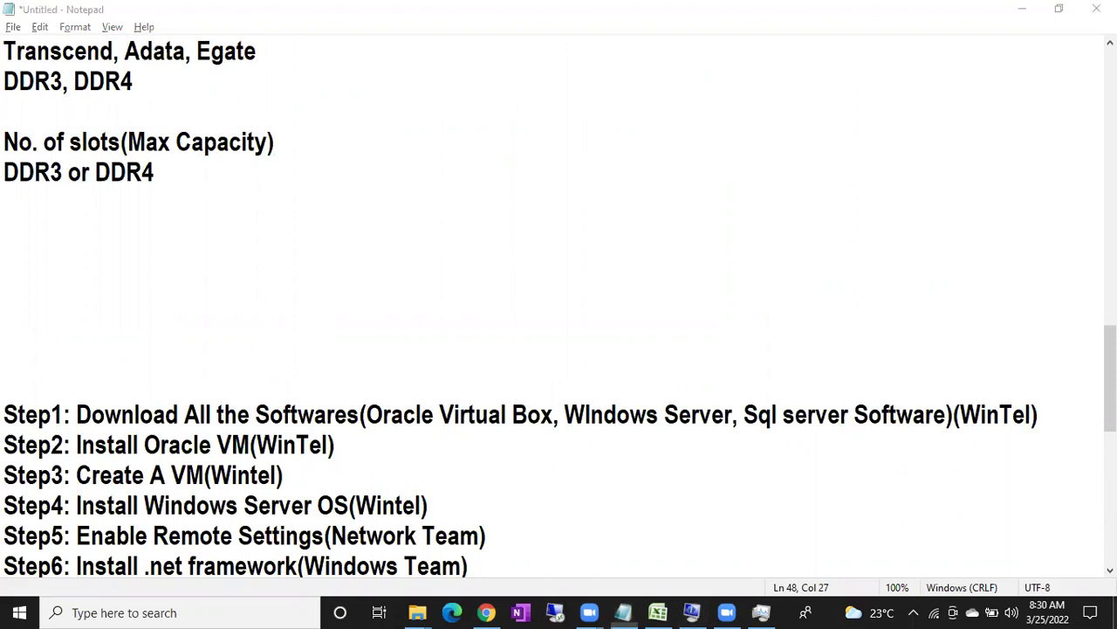
pyautogui.press('super+d')
pyautogui.rightClick(419, 295)
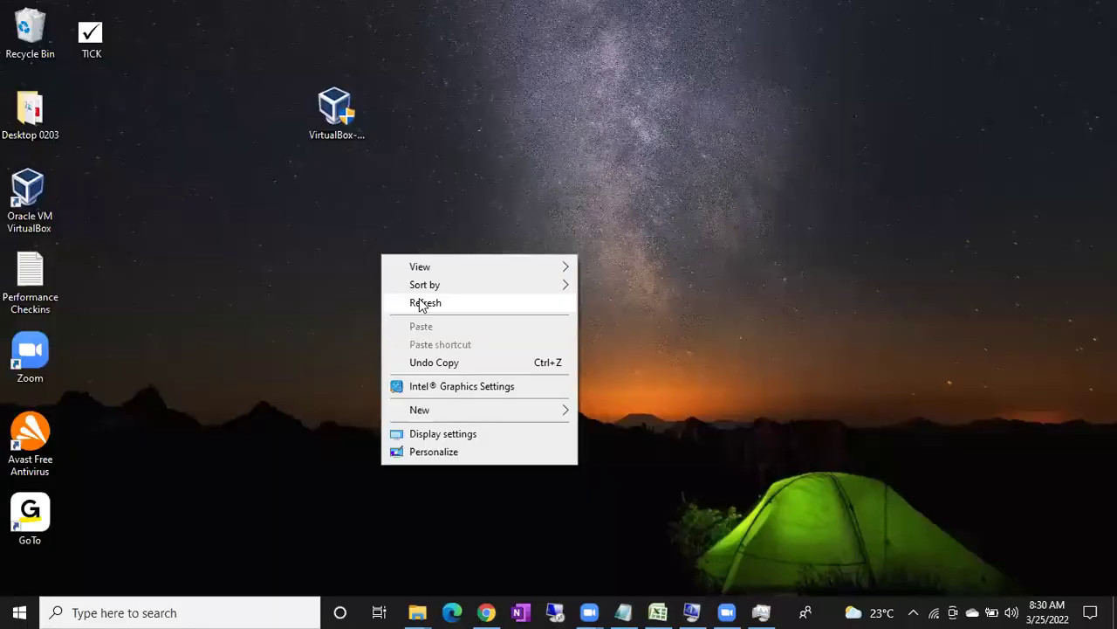
pyautogui.click(75, 212)
pyautogui.doubleClick(48, 206)
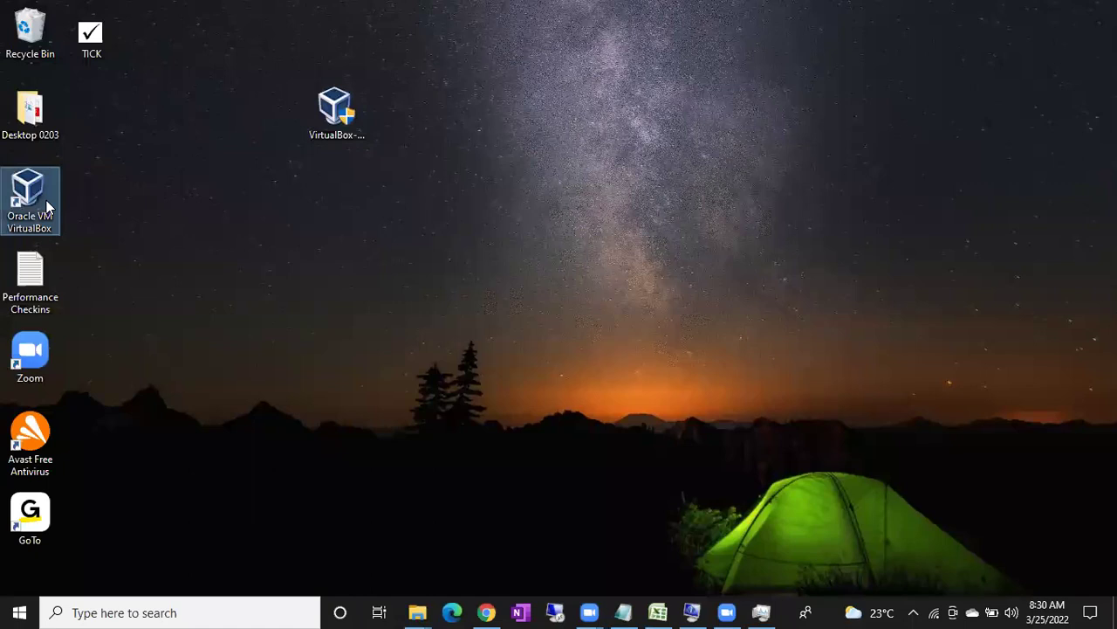
pyautogui.rightClick(46, 200)
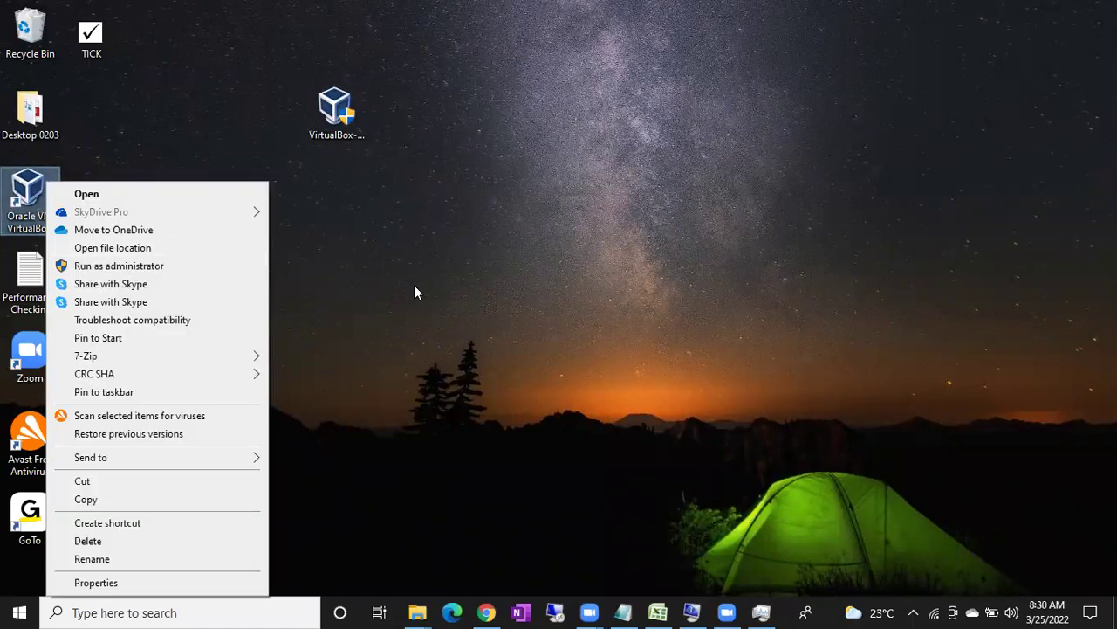
pyautogui.click(643, 609)
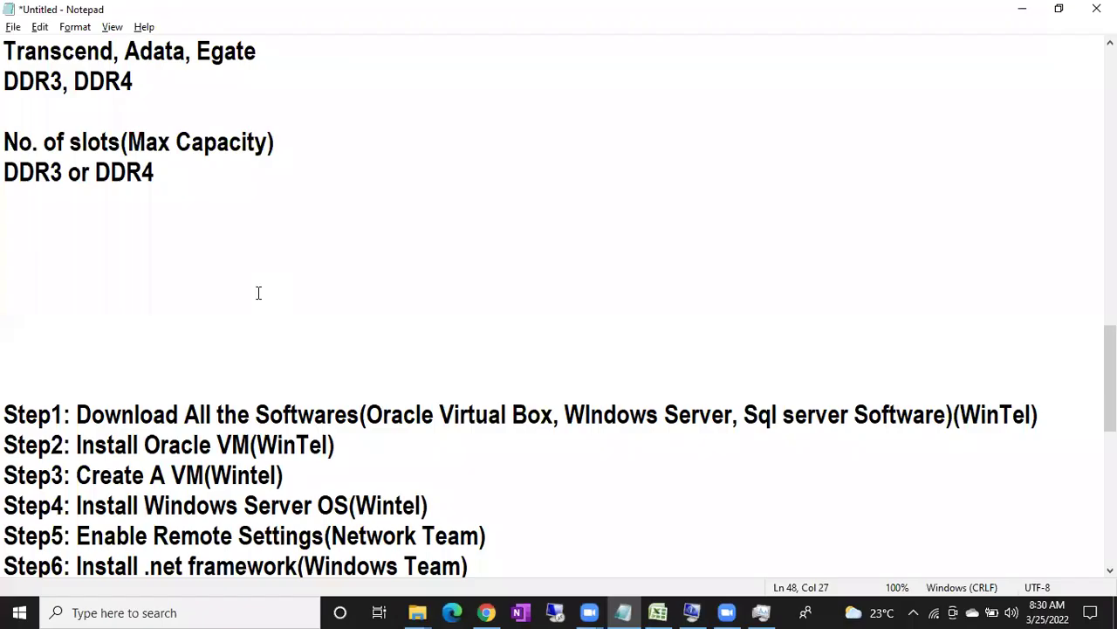
# - Add the line 'Virtualization setting (BIOS settings)' below the RAM notes
pyautogui.click(258, 292)
pyautogui.write('Virtualization se')
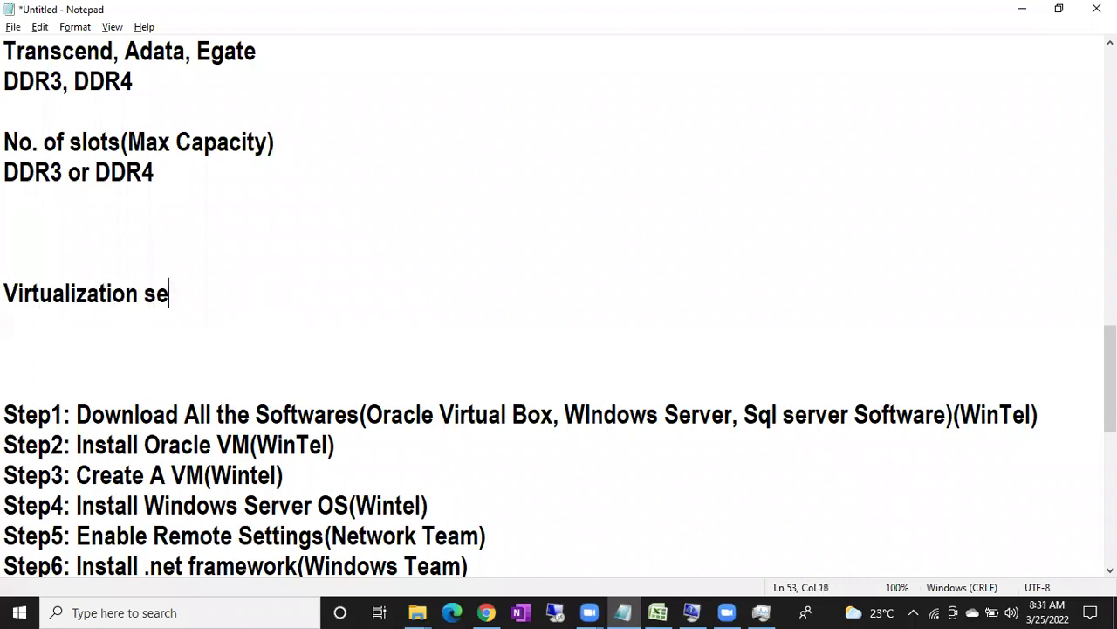
pyautogui.write('tting (BIO')
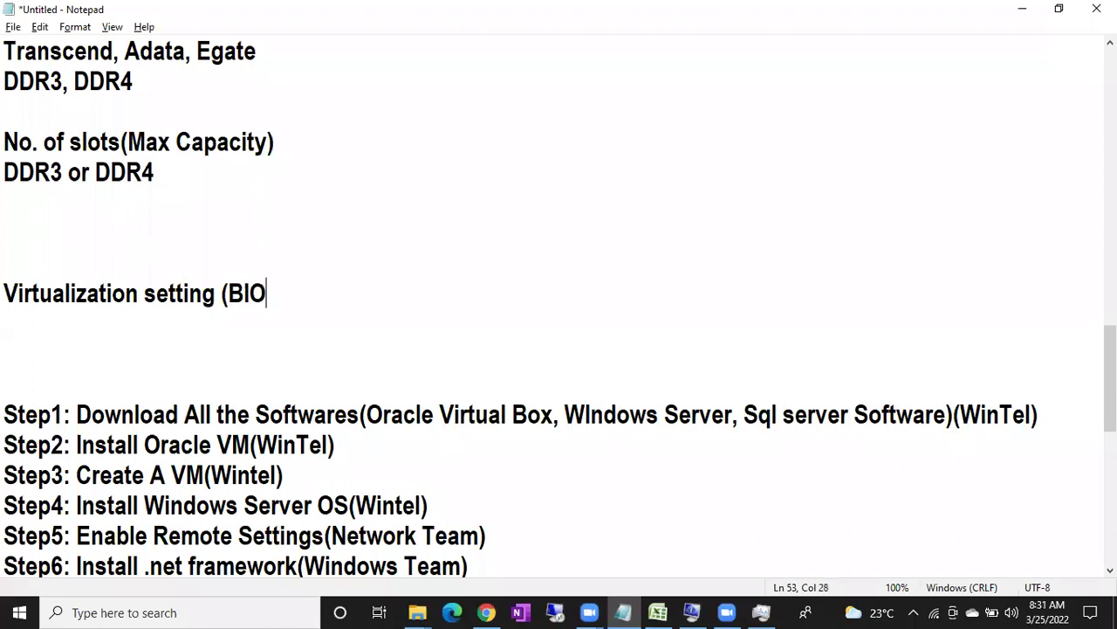
pyautogui.write('S settin')
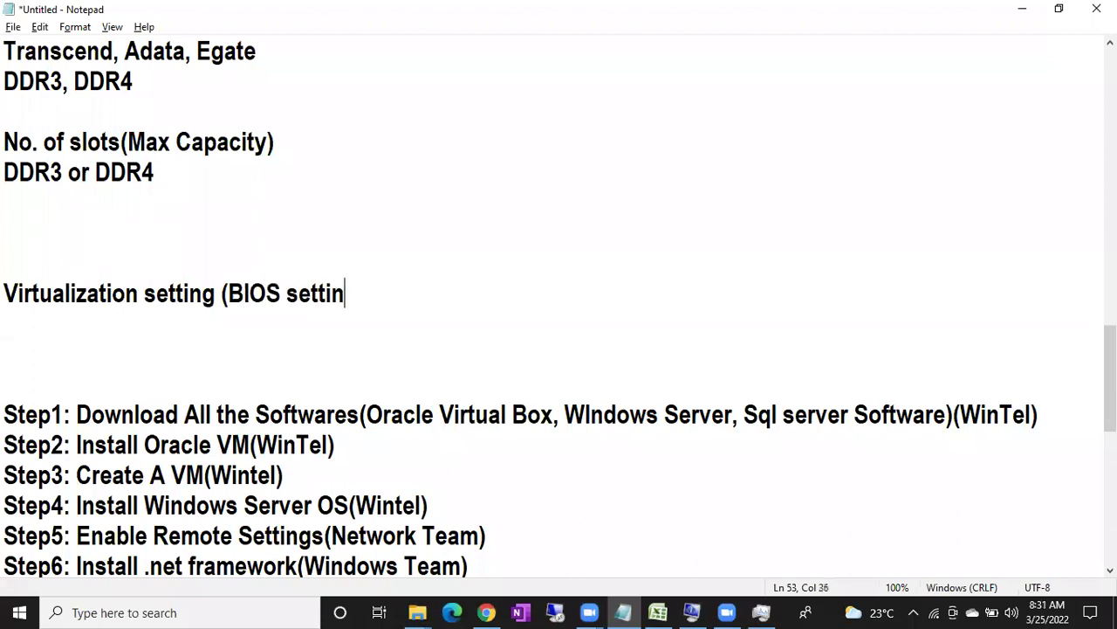
pyautogui.write('gs)')
# - Select the words 'BIOS settings' inside the parentheses
pyautogui.click(7, 294)
pyautogui.keyDown('shift'); pyautogui.click(223, 293); pyautogui.keyUp('shift')
pyautogui.keyDown('shift'); pyautogui.click(288, 293); pyautogui.keyUp('shift')
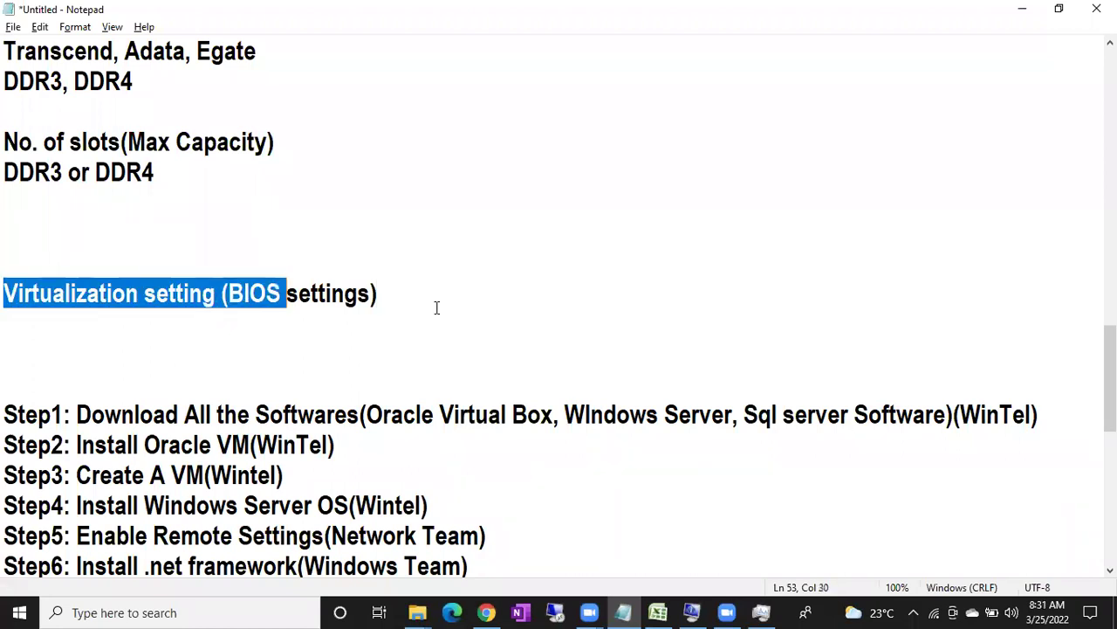
pyautogui.press('Left')
pyautogui.press('Left')
pyautogui.press('Left')
pyautogui.press('Left')
pyautogui.press('Left')
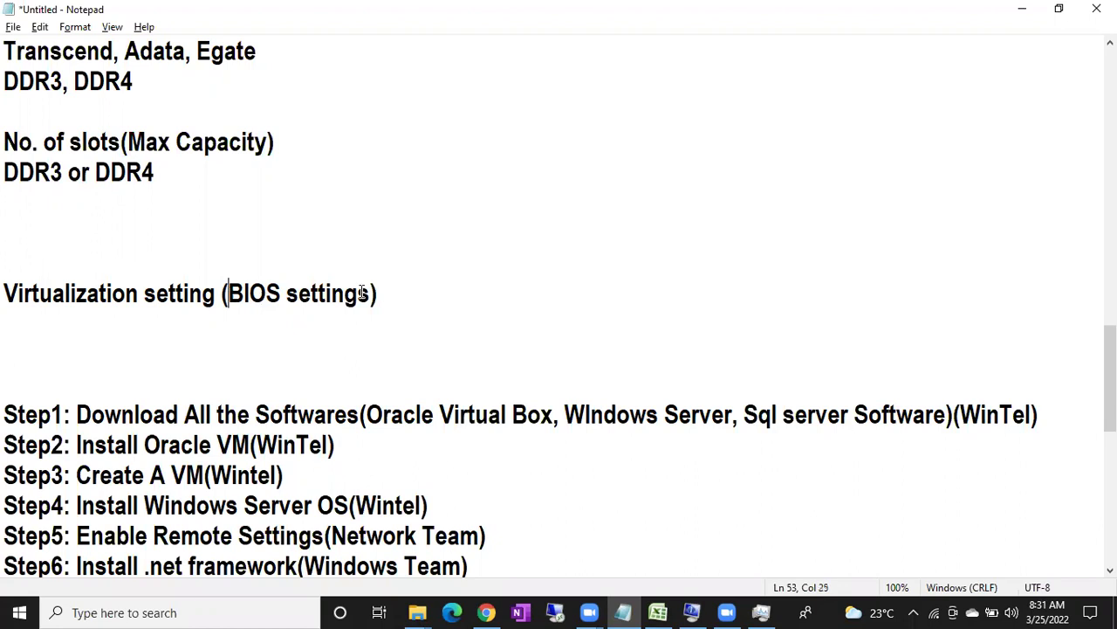
pyautogui.keyDown('shift'); pyautogui.click(371, 293); pyautogui.keyUp('shift')
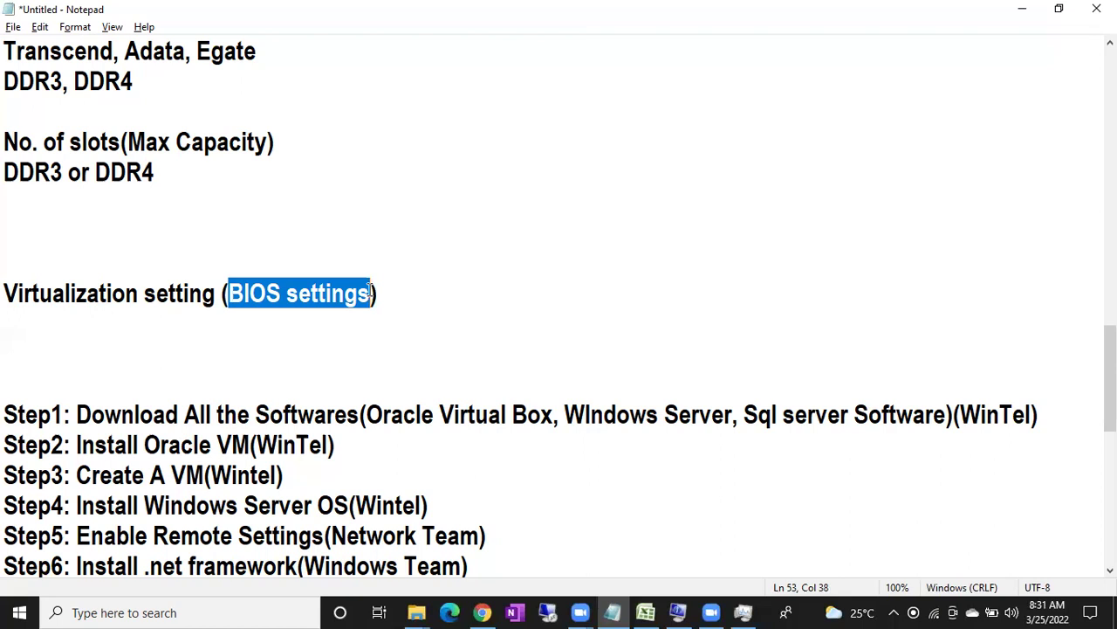
# - In the earlier results tab, replace the query with 'enable virtualization windows 10' and show image results
pyautogui.click(482, 612)
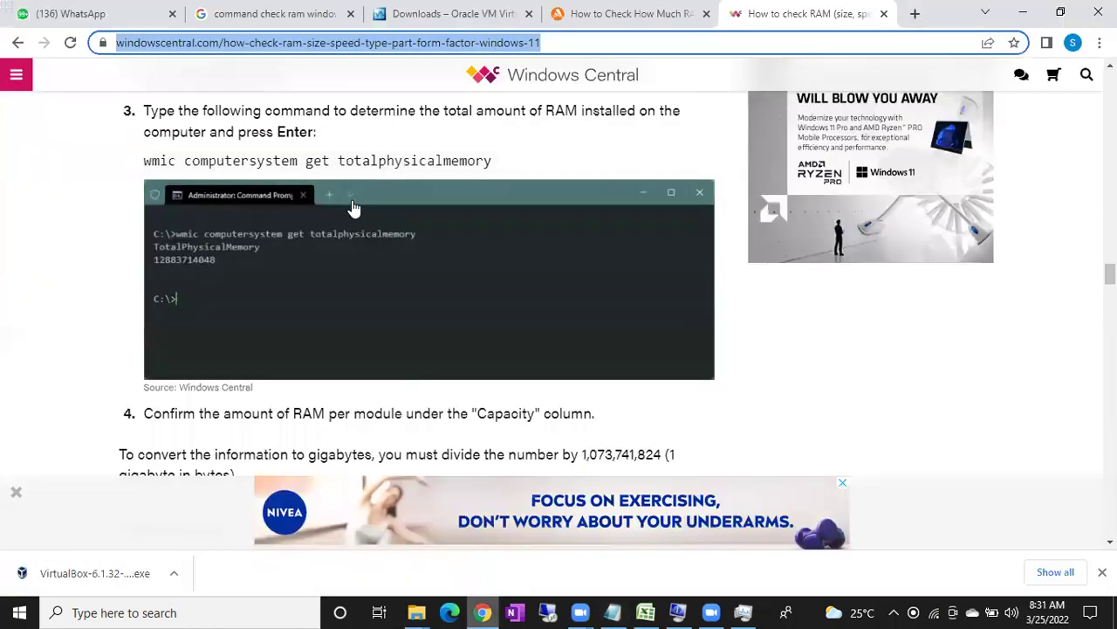
pyautogui.hotkey('ctrl', '2')
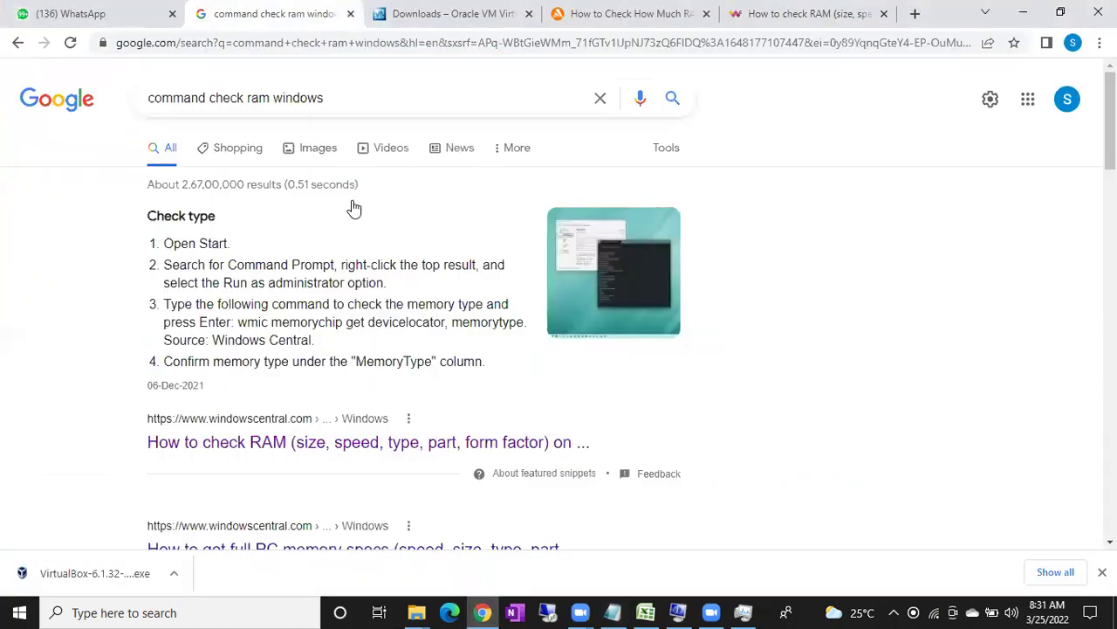
pyautogui.hotkey('ctrl', 'l')
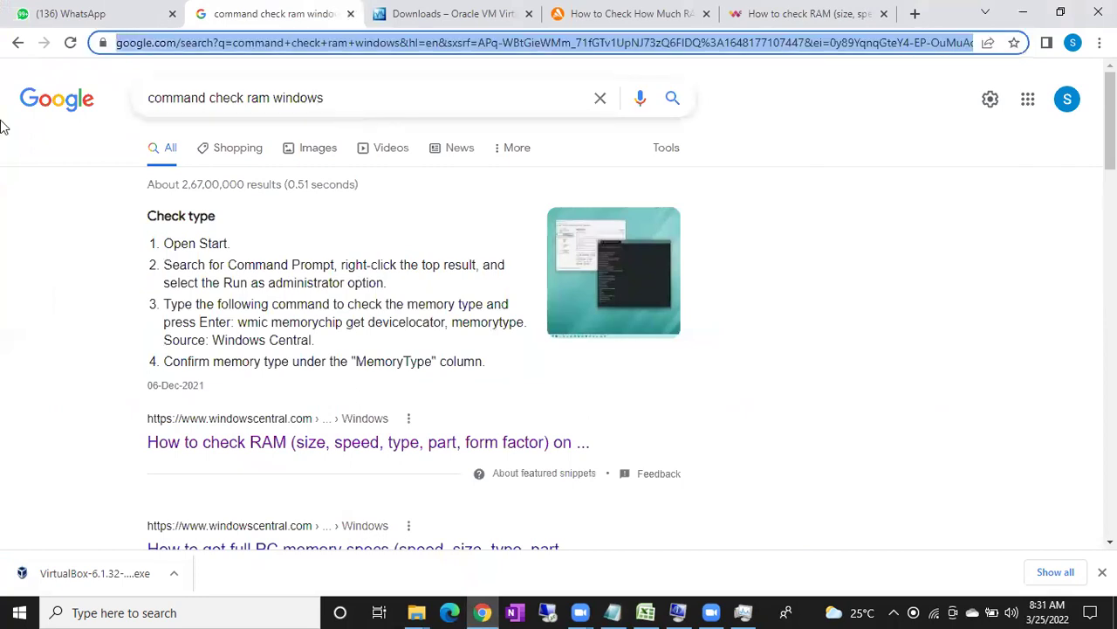
pyautogui.press('Tab')
pyautogui.write('enab')
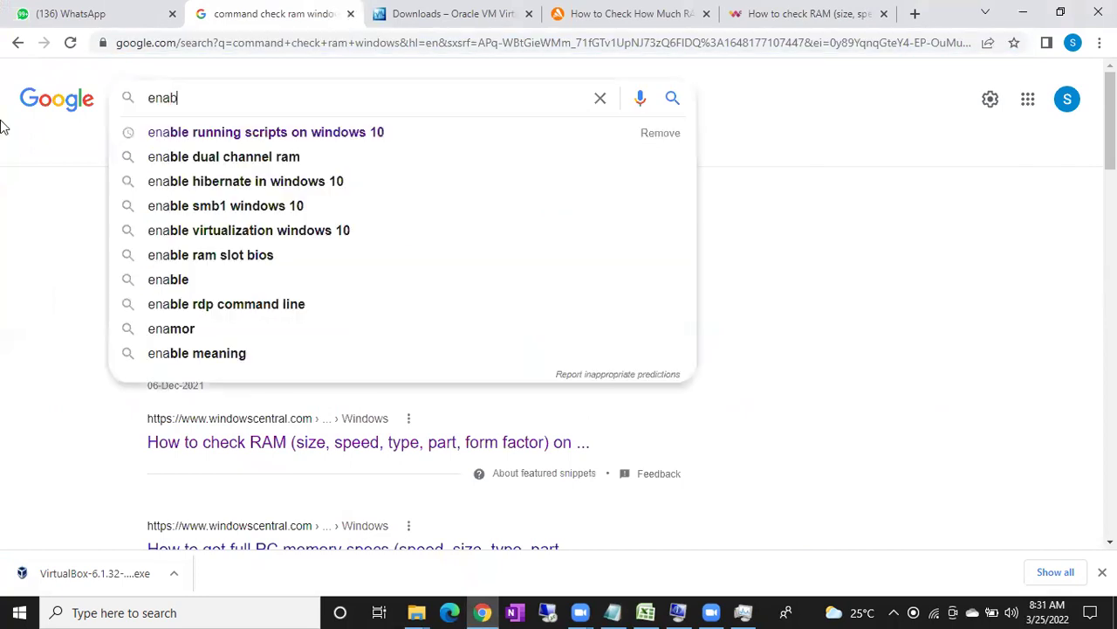
pyautogui.write('le vir')
pyautogui.press('Down')
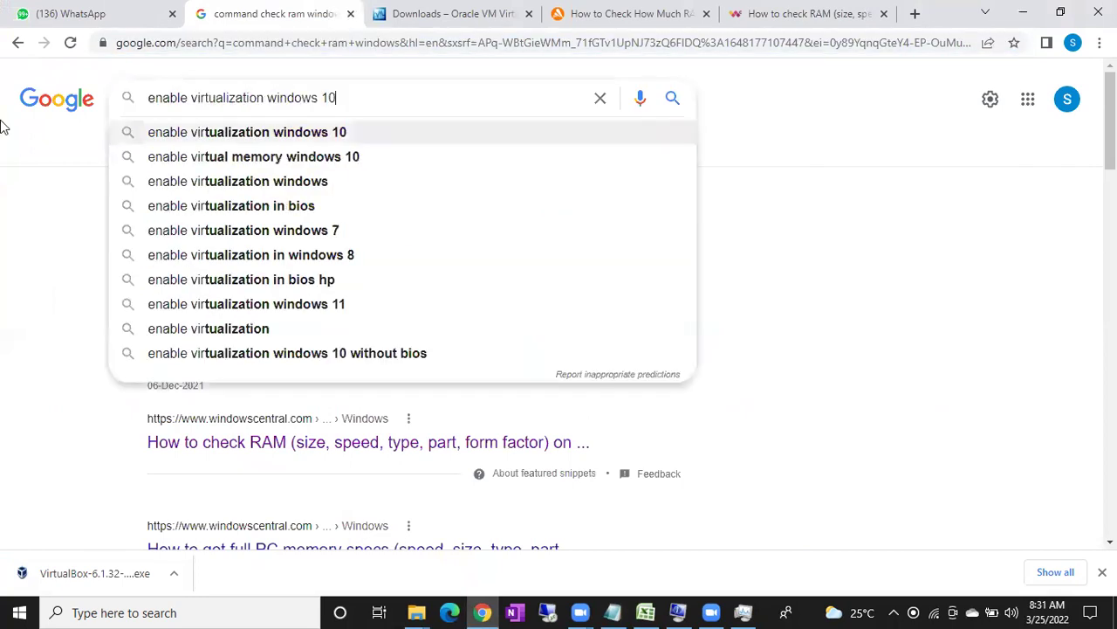
pyautogui.press('Return')
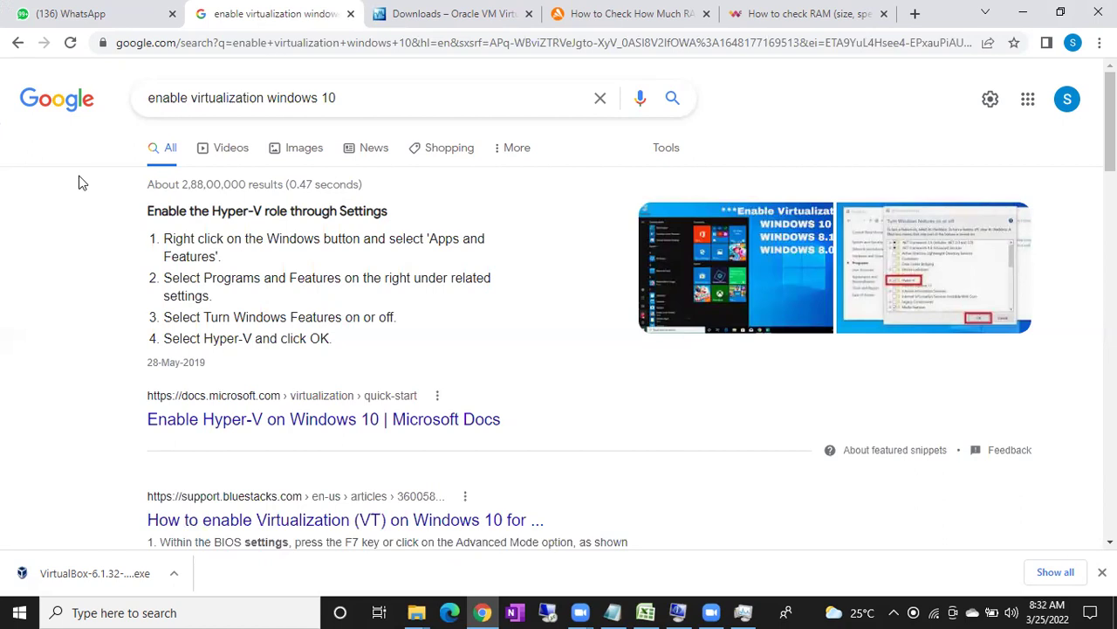
pyautogui.click(292, 150)
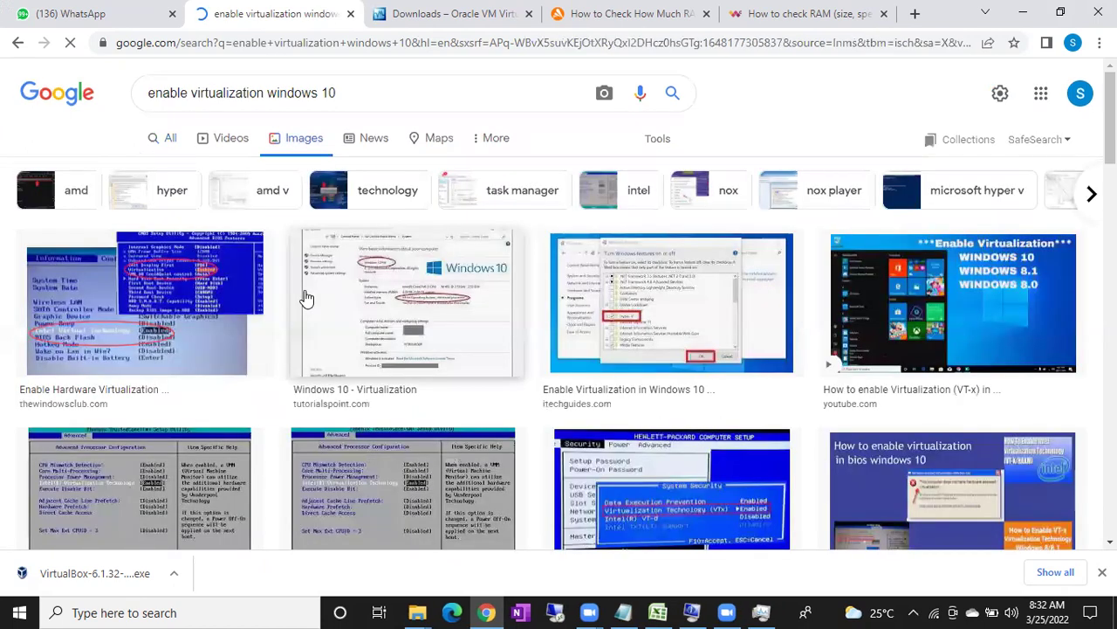
# - Preview the first BIOS virtualization image and the tutorialspoint screenshot
pyautogui.scroll(-1, 179, 242)
pyautogui.click(164, 234)
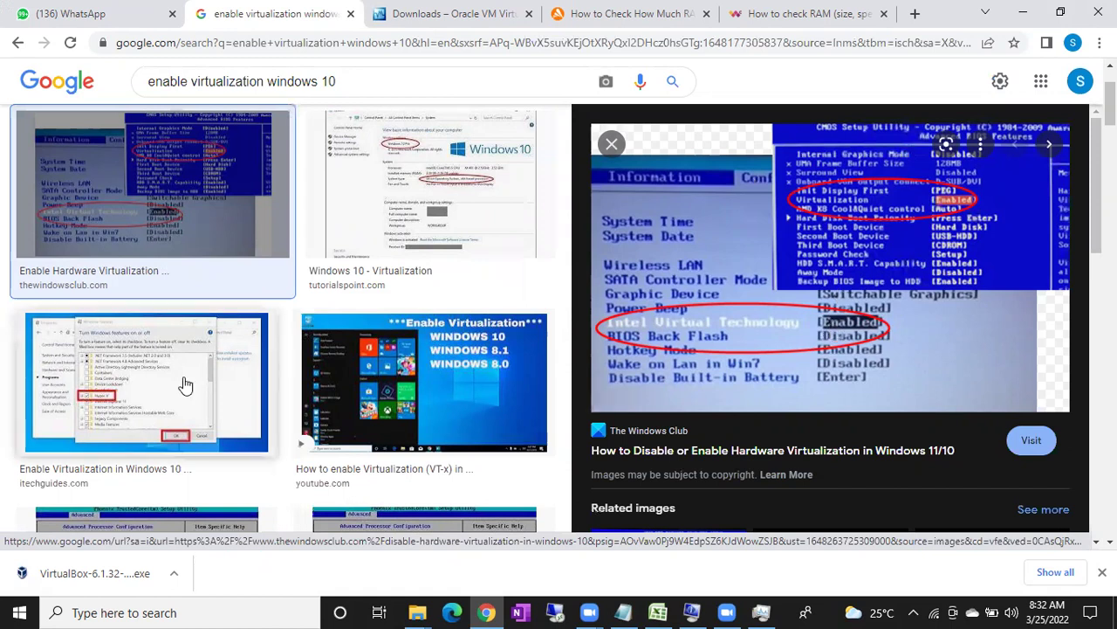
pyautogui.scroll(-3, 185, 385)
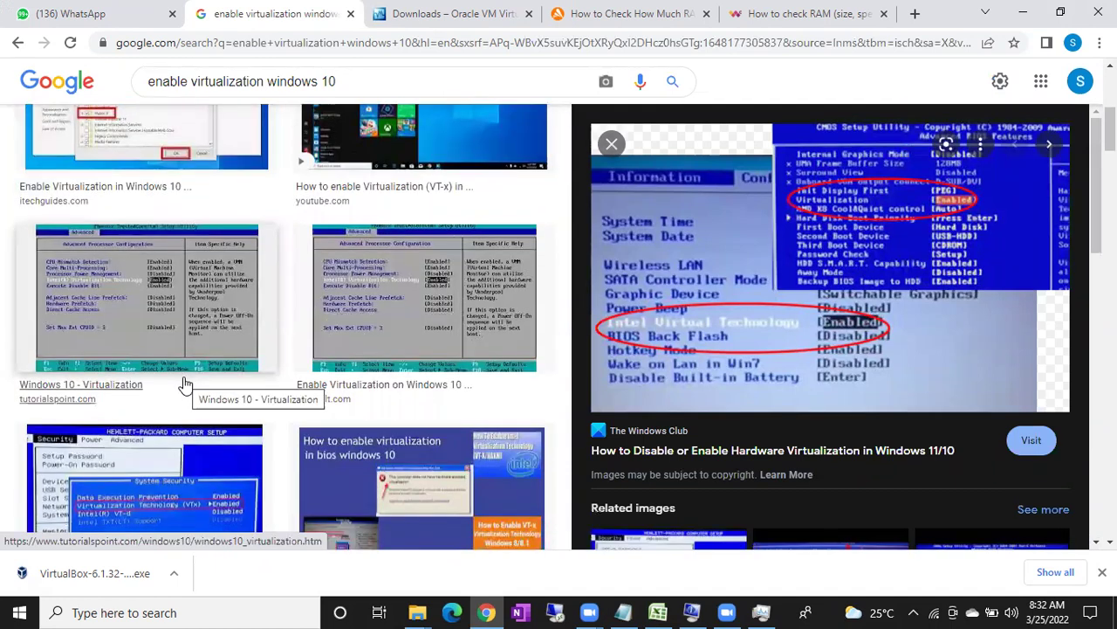
pyautogui.scroll(-1, 185, 385)
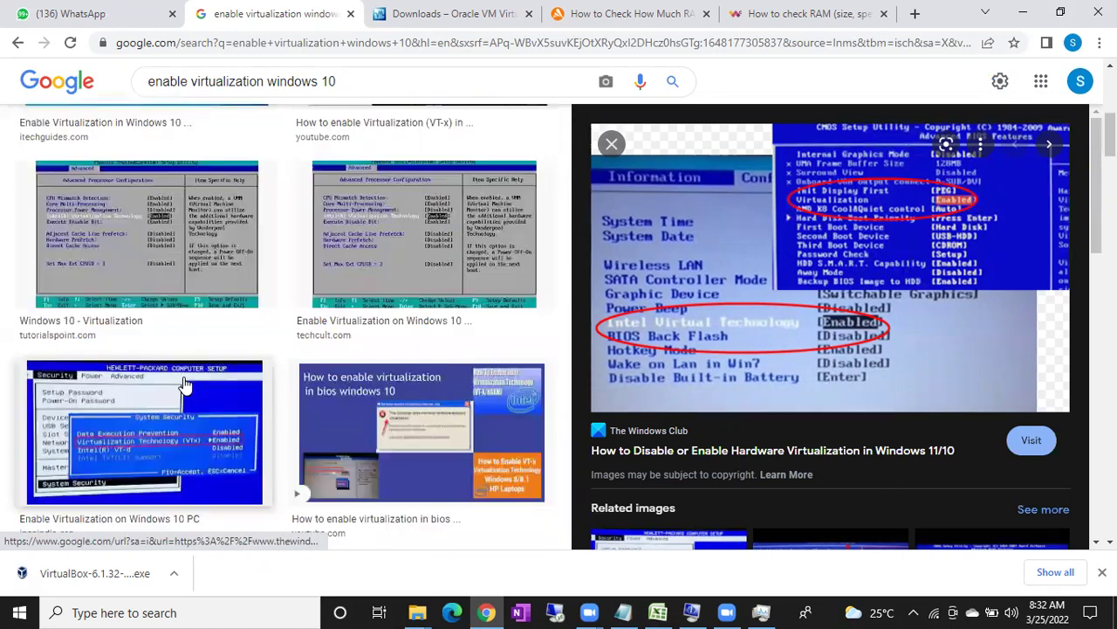
pyautogui.click(147, 251)
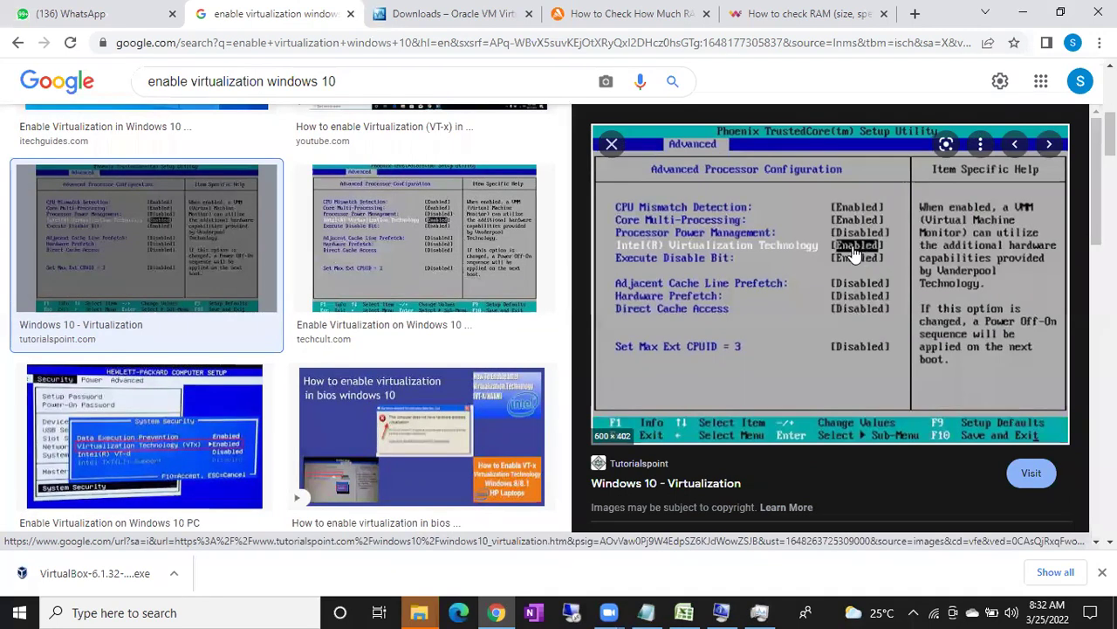
# - Preview the TechCult BIOS screenshot, then step on to INSA India's HP BIOS image with VTx enabled
pyautogui.click(493, 255)
pyautogui.scroll(-2, 308, 368)
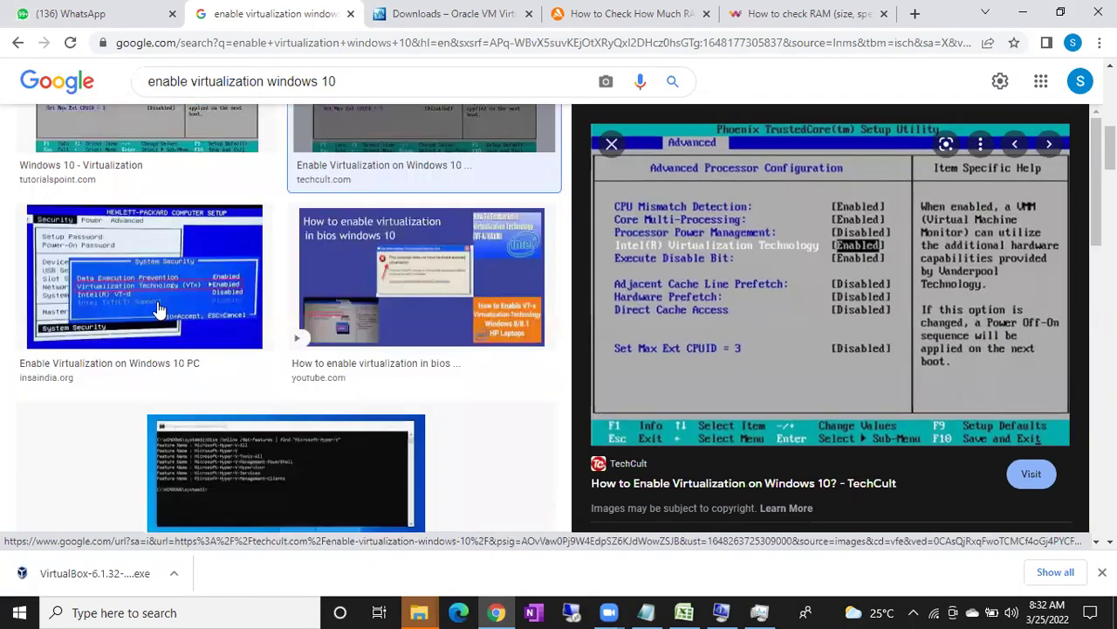
pyautogui.press('Right')
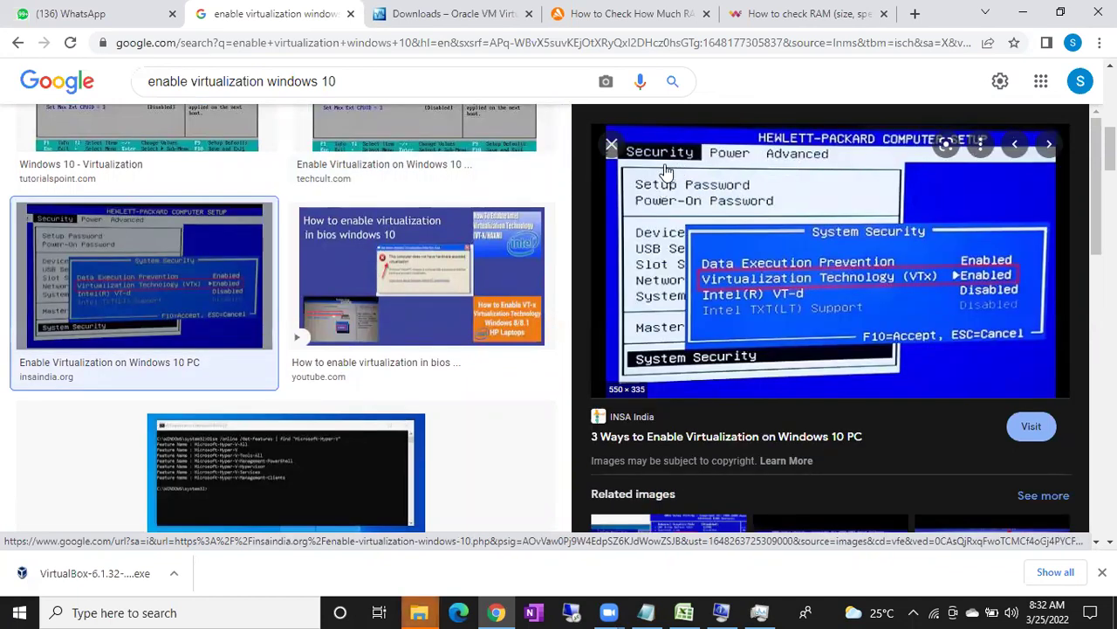
pyautogui.scroll(-5, 413, 368)
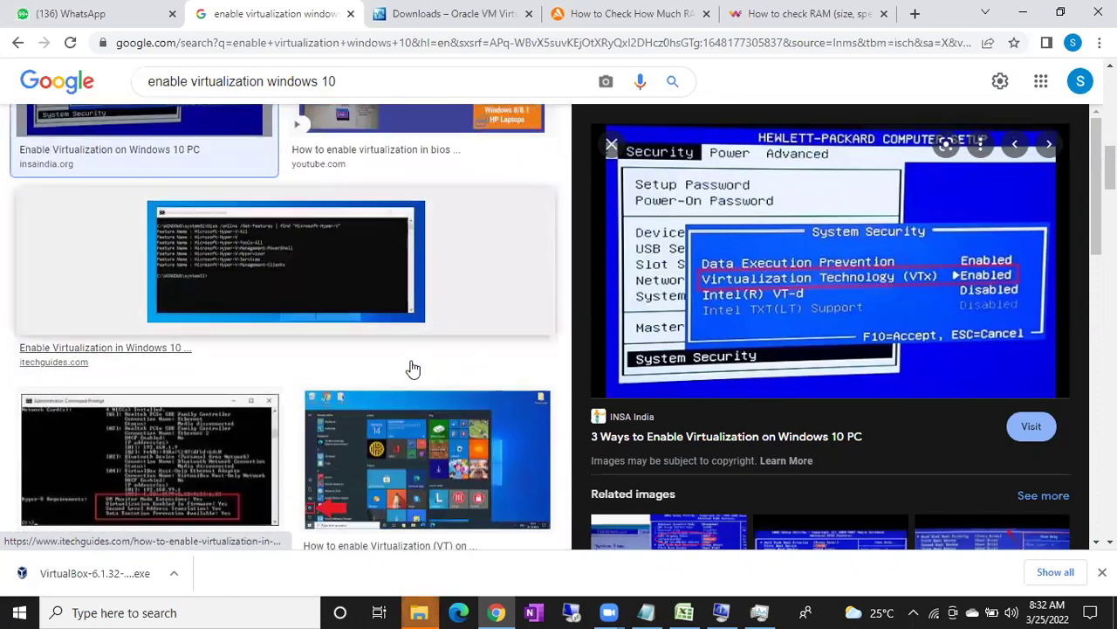
pyautogui.scroll(-2, 413, 368)
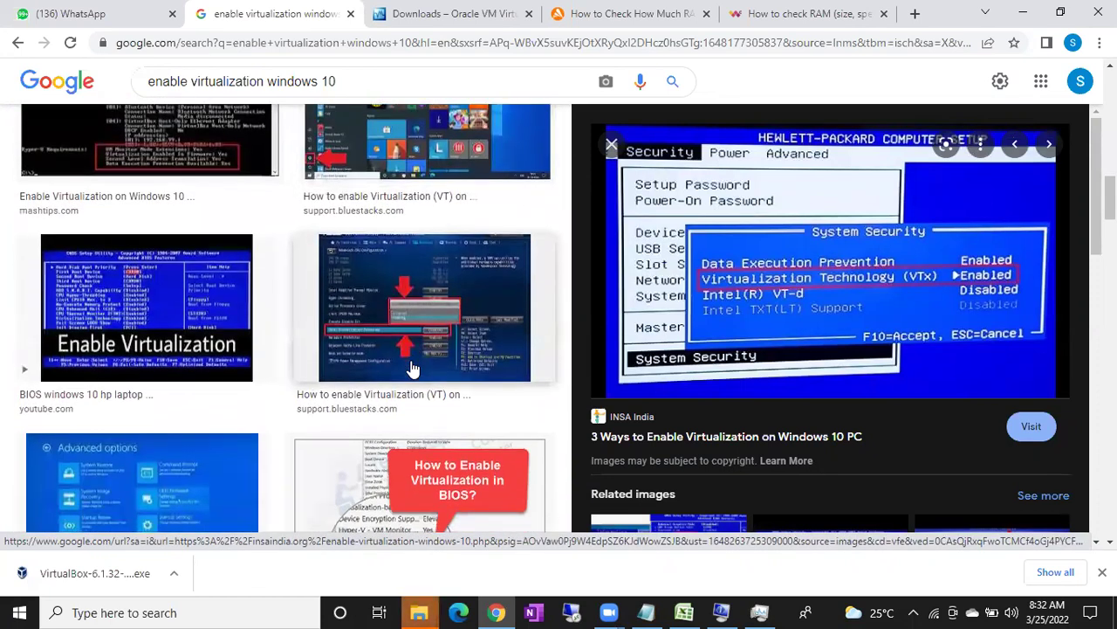
pyautogui.scroll(-2, 174, 332)
pyautogui.scroll(-4, 174, 332)
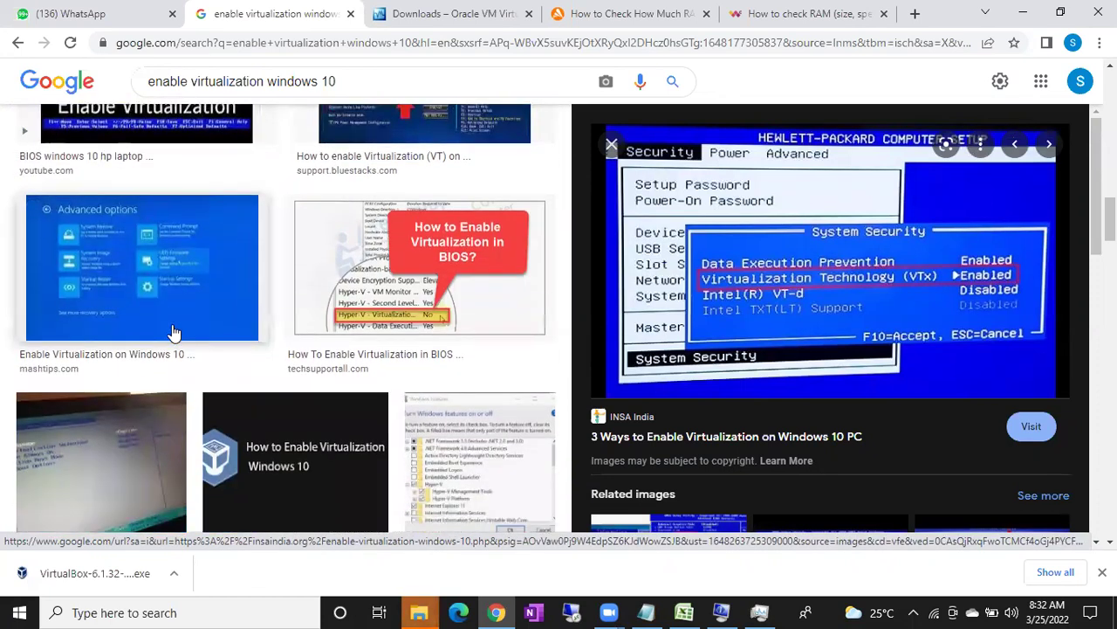
pyautogui.scroll(-2, 174, 332)
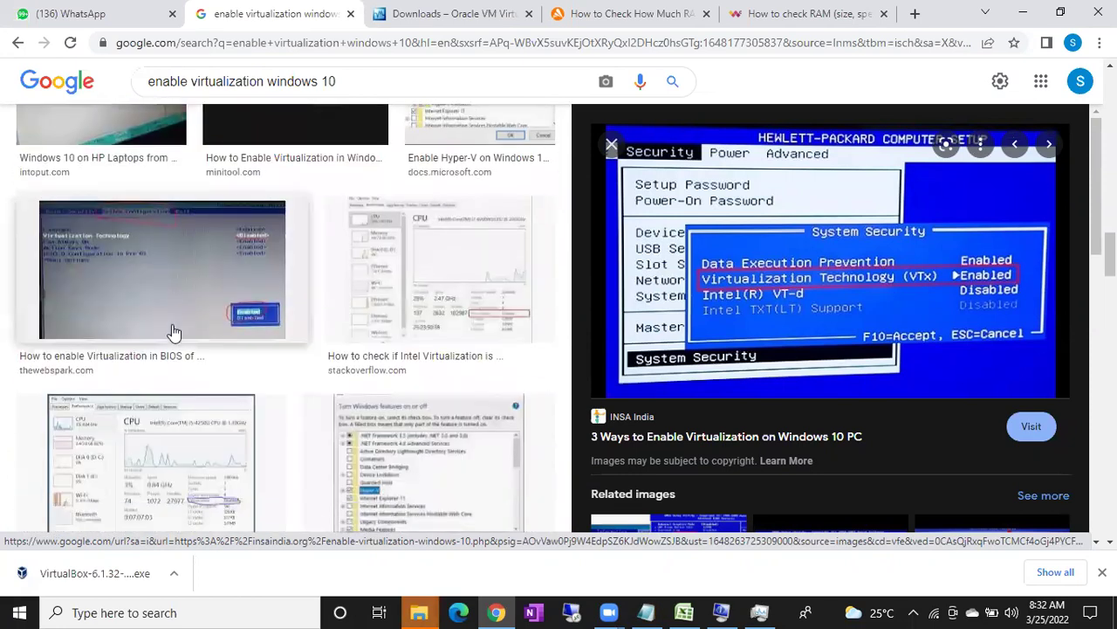
# - Preview the webspark screenshot, then BlueStacks' ASUS UEFI virtualization image and its related images
pyautogui.click(155, 287)
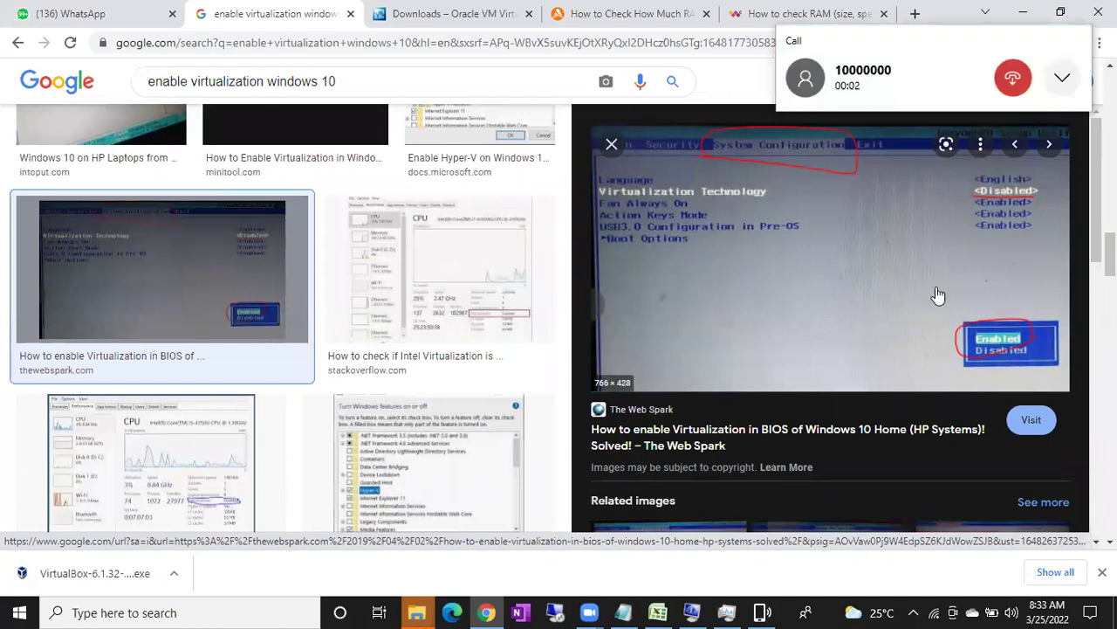
pyautogui.scroll(-2, 879, 350)
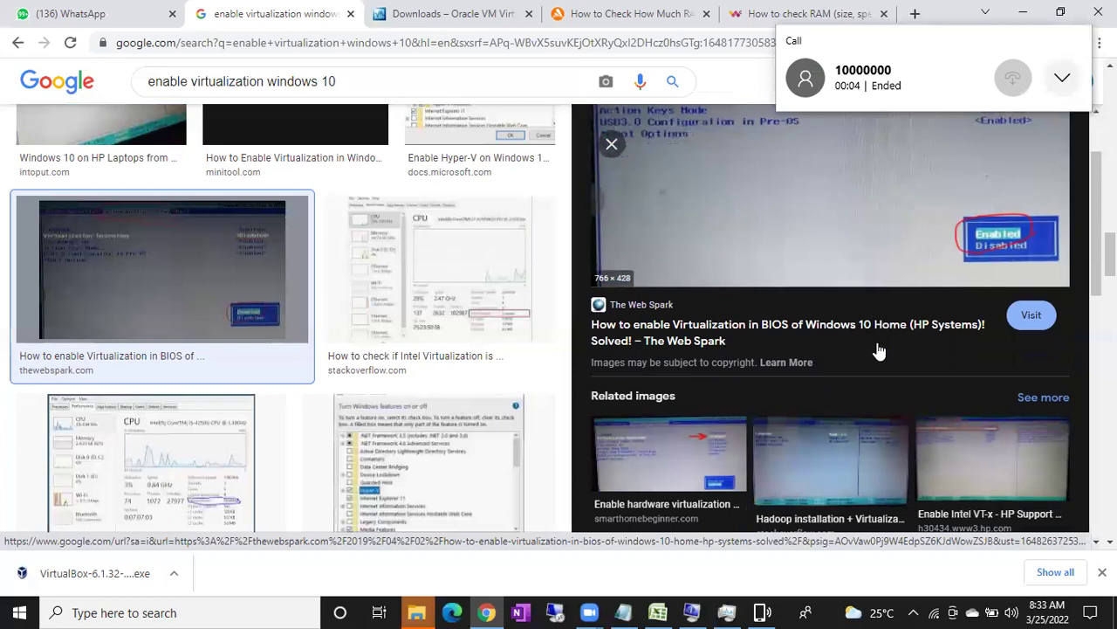
pyautogui.scroll(-2, 879, 350)
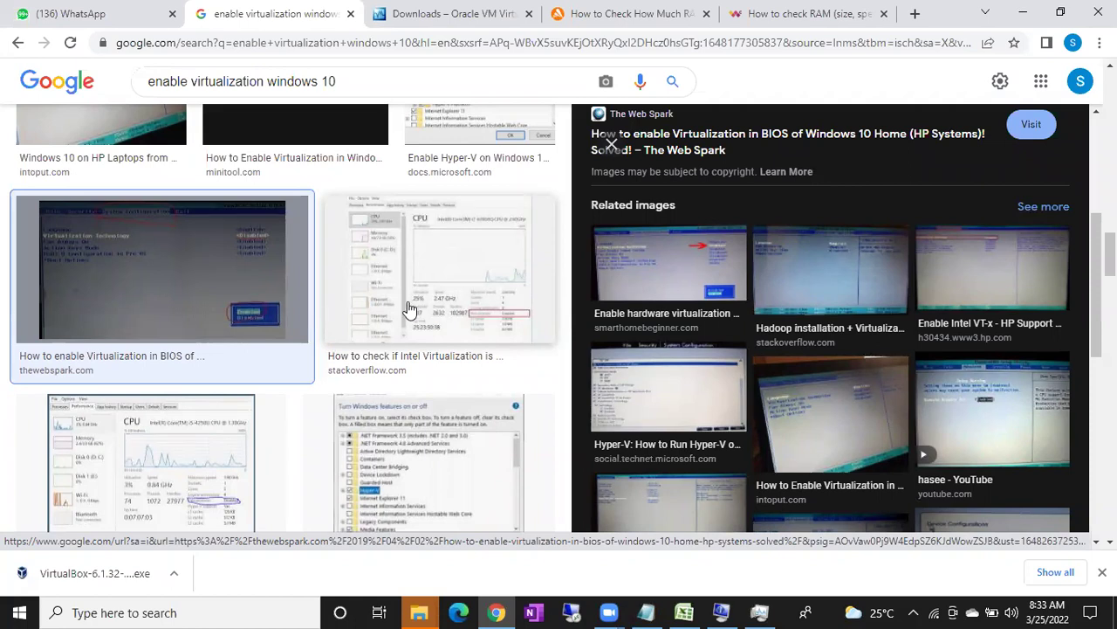
pyautogui.scroll(-1, 408, 309)
pyautogui.scroll(-4, 409, 309)
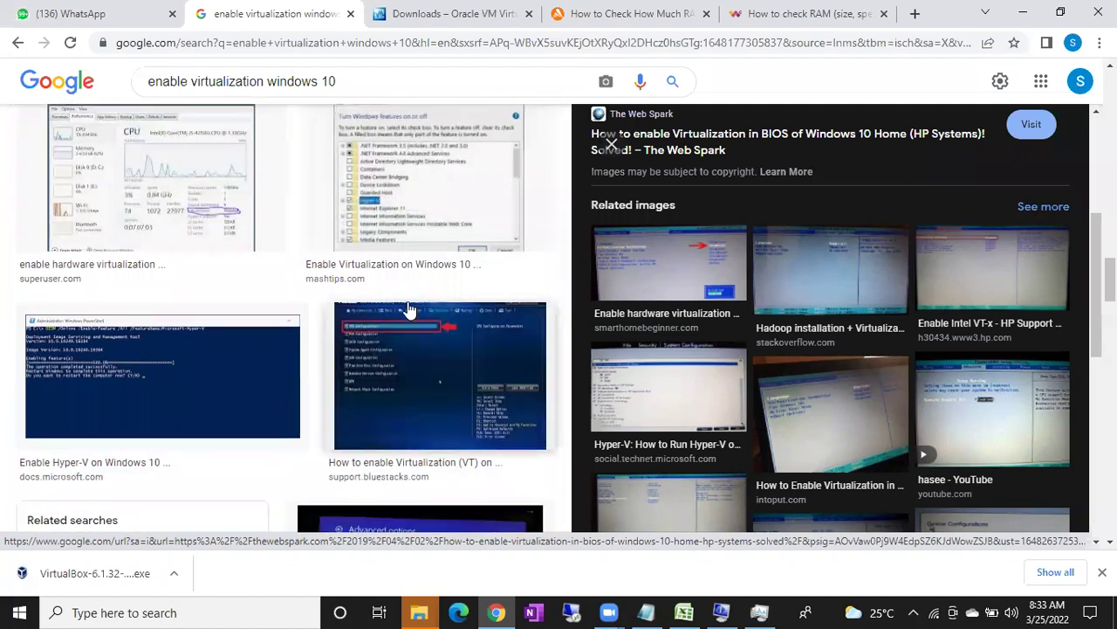
pyautogui.click(406, 266)
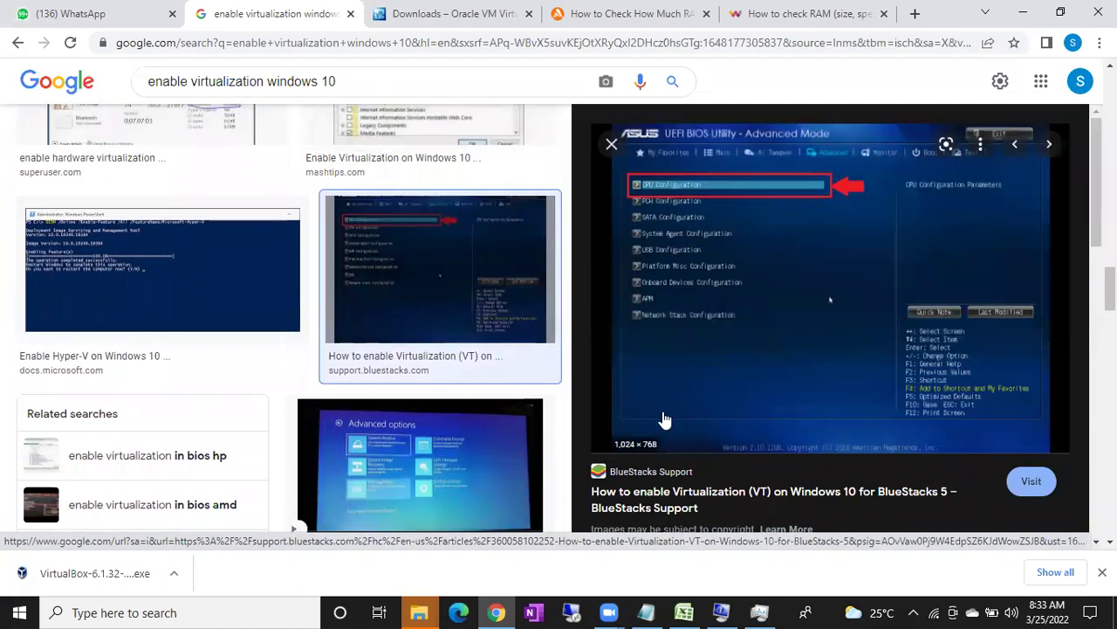
pyautogui.scroll(-2, 665, 420)
pyautogui.scroll(-1, 665, 421)
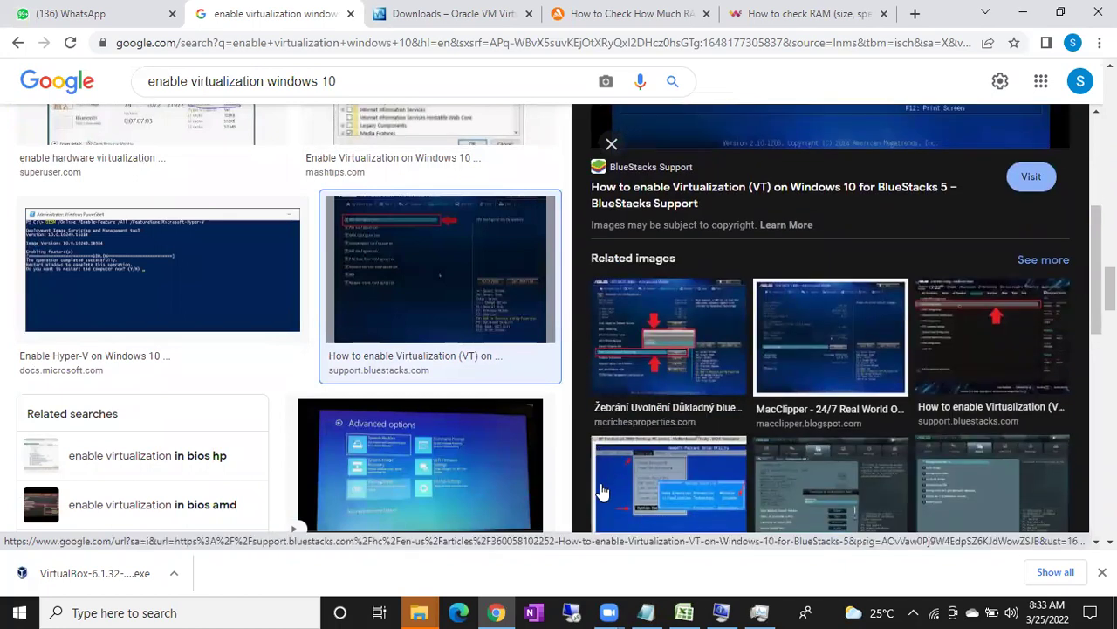